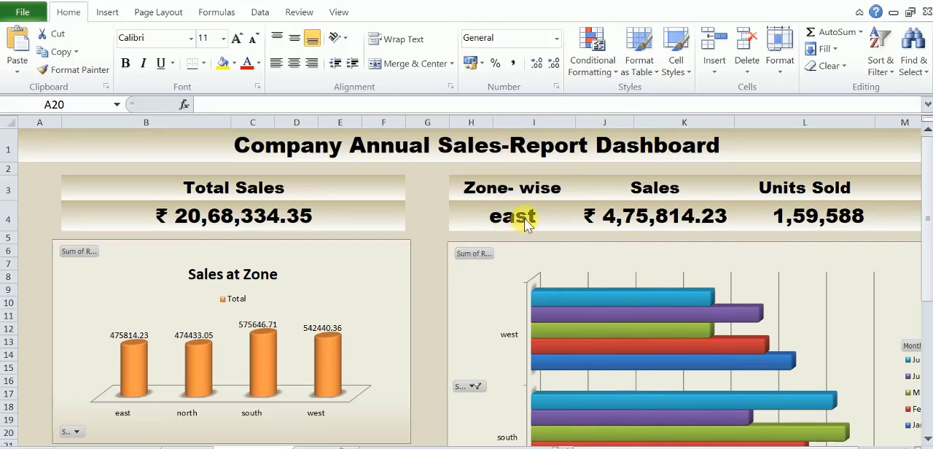
Switch the Zone-wise selector in cell H4 to south, and finally set it to north.
{"action": "left_click", "coordinate": [559, 228]}
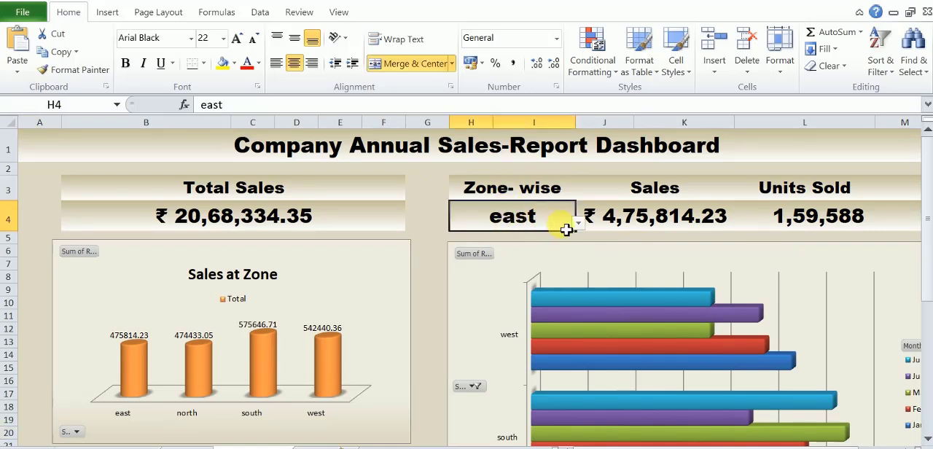
{"action": "left_click", "coordinate": [579, 223]}
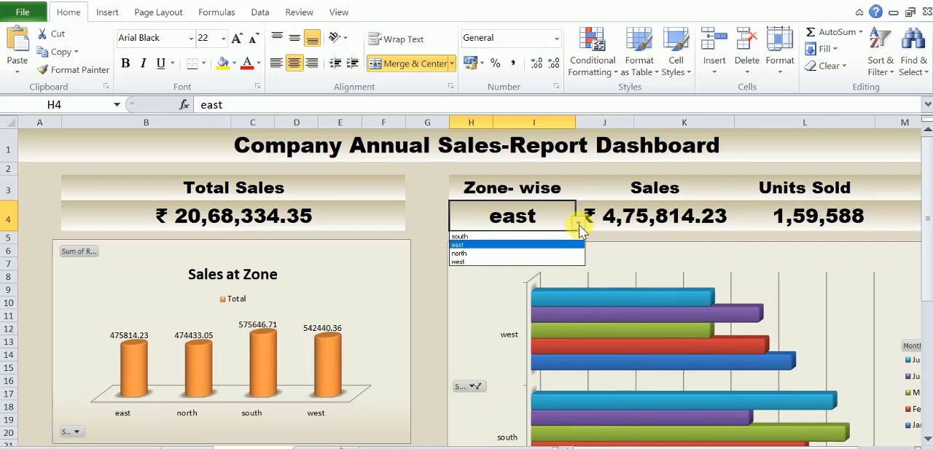
{"action": "left_click", "coordinate": [461, 236]}
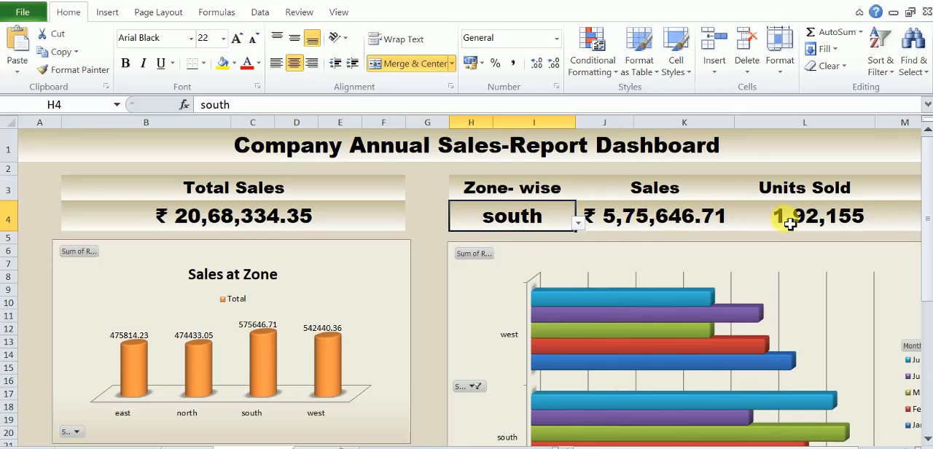
{"action": "left_click", "coordinate": [578, 223]}
{"action": "left_click", "coordinate": [464, 253]}
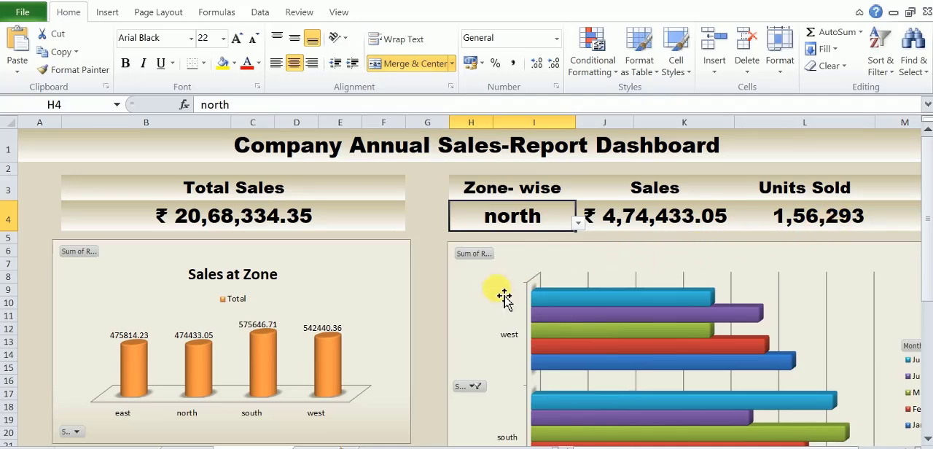
Filter the zone-wise bar chart's Month field to leave out January and February, keeping May, June and July.
{"action": "scroll", "coordinate": [434, 325], "scroll_direction": "down", "scroll_amount": 3}
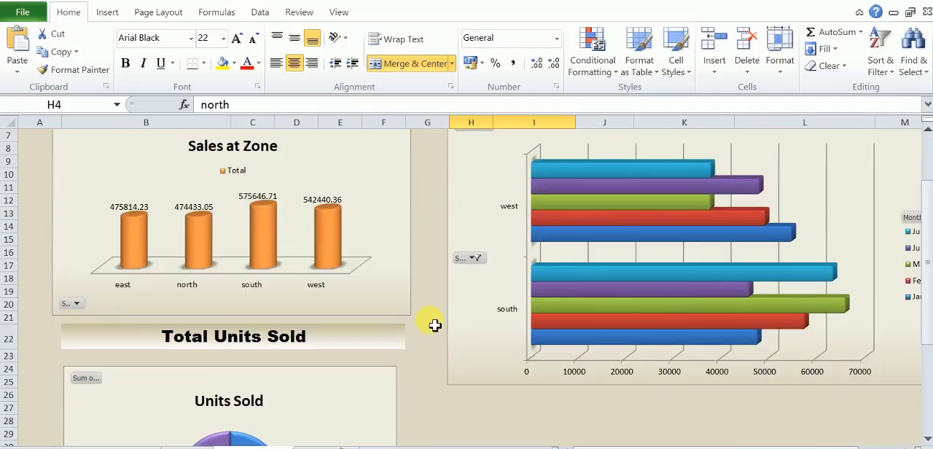
{"action": "scroll", "coordinate": [434, 325], "scroll_direction": "up", "scroll_amount": 3}
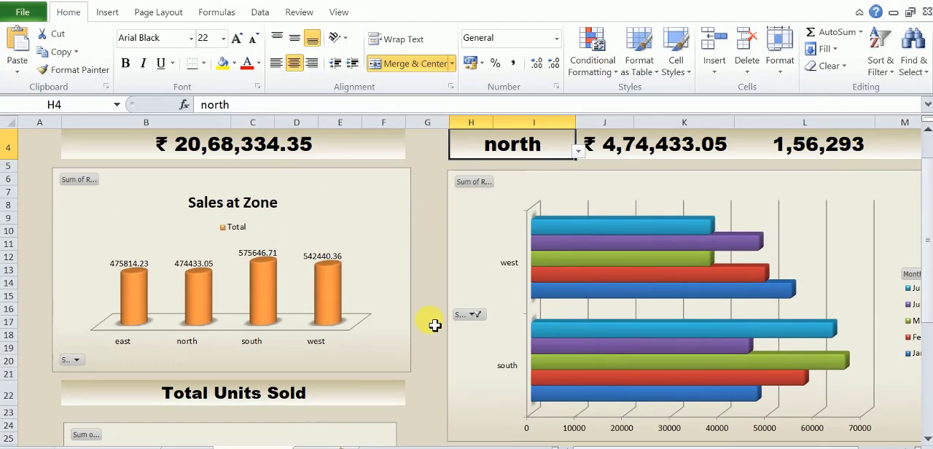
{"action": "scroll", "coordinate": [437, 324], "scroll_direction": "down", "scroll_amount": 1}
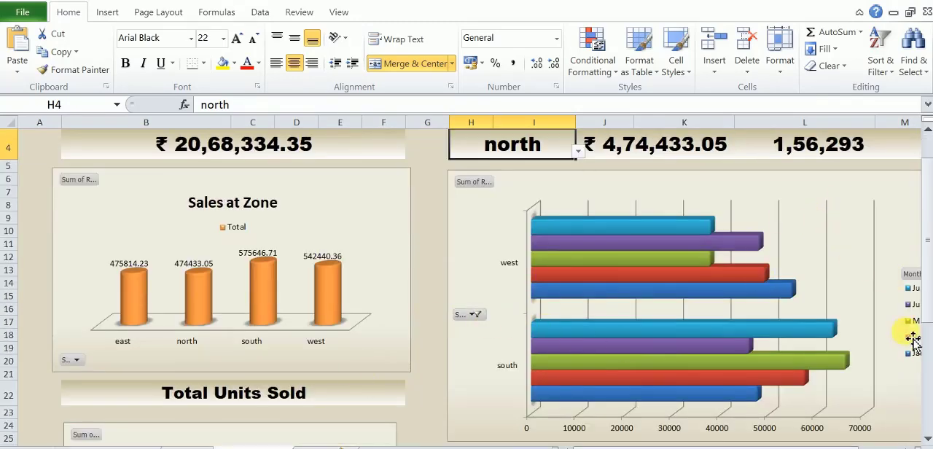
{"action": "left_click_drag", "start_coordinate": [854, 448], "coordinate": [892, 447]}
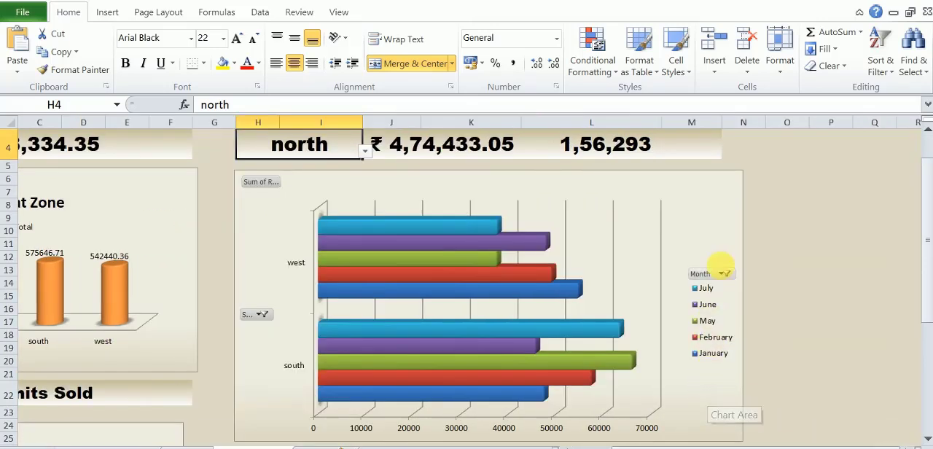
{"action": "left_click", "coordinate": [726, 274]}
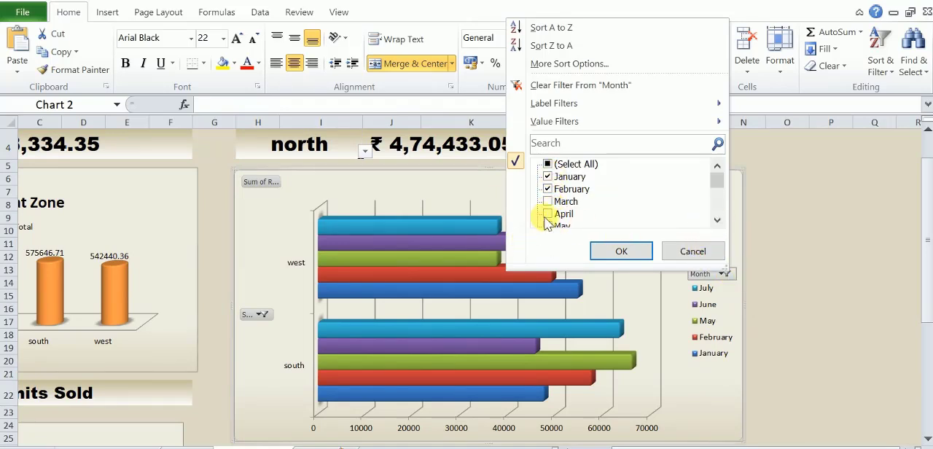
{"action": "left_click", "coordinate": [547, 189]}
{"action": "left_click", "coordinate": [548, 177]}
{"action": "left_click", "coordinate": [548, 188]}
{"action": "left_click", "coordinate": [548, 189]}
{"action": "left_click", "coordinate": [623, 251]}
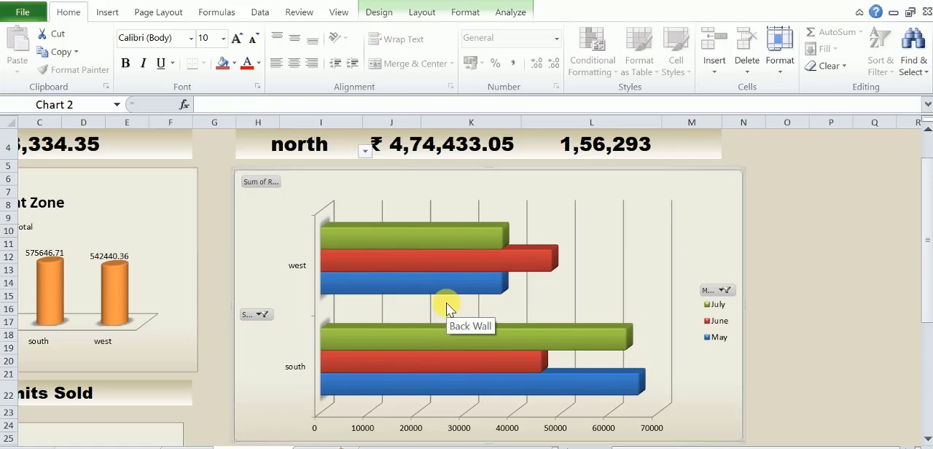
Filter the bar chart's Store field to include east, north and south and exclude west.
{"action": "left_click", "coordinate": [264, 316]}
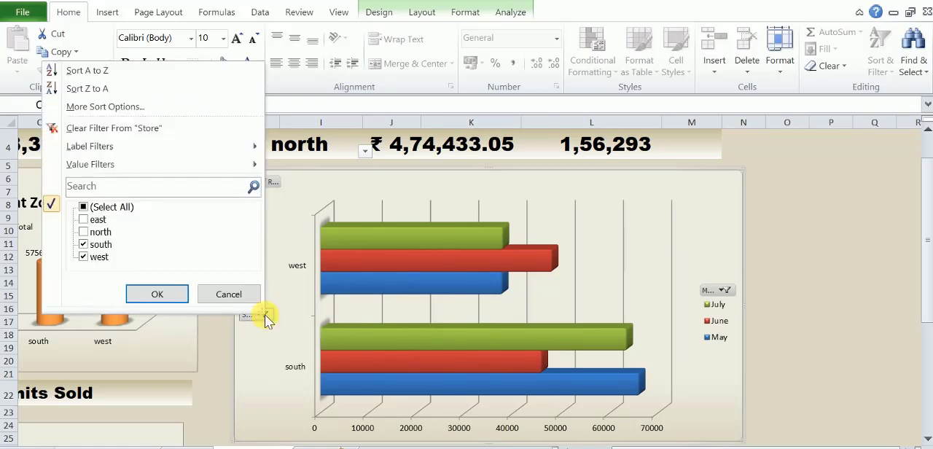
{"action": "left_click", "coordinate": [84, 220]}
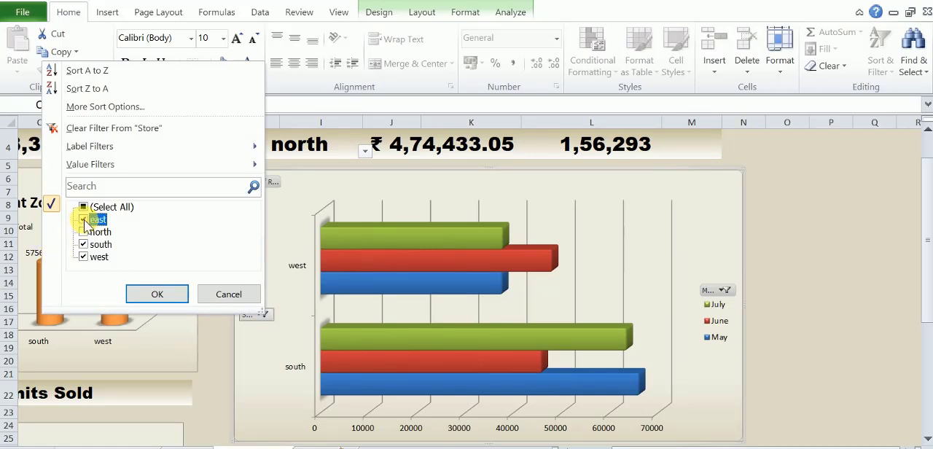
{"action": "left_click", "coordinate": [83, 257]}
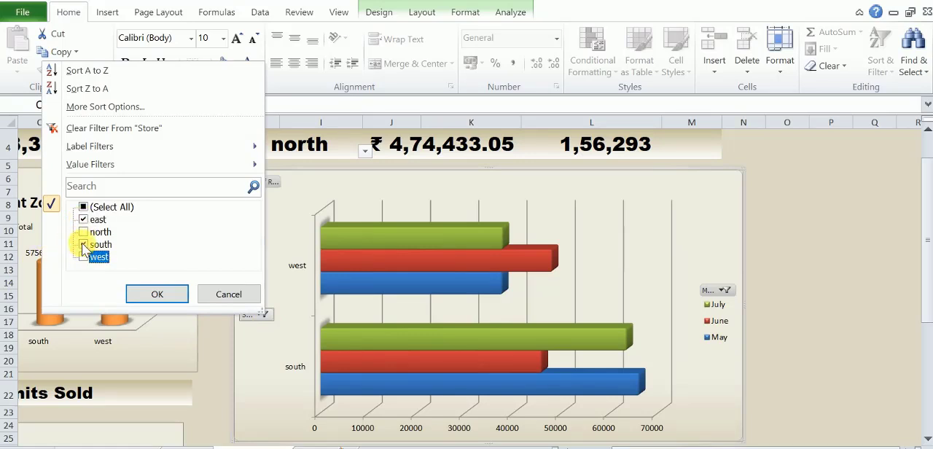
{"action": "left_click", "coordinate": [82, 232]}
{"action": "left_click", "coordinate": [150, 293]}
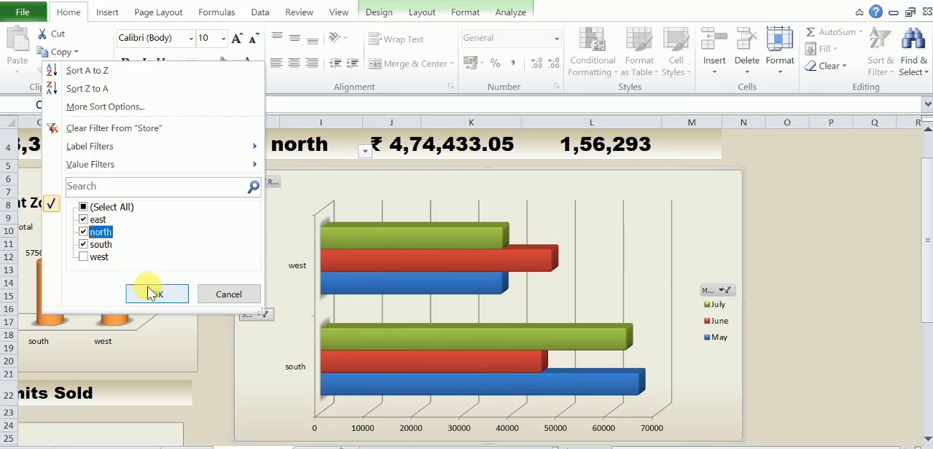
{"action": "left_click", "coordinate": [84, 245]}
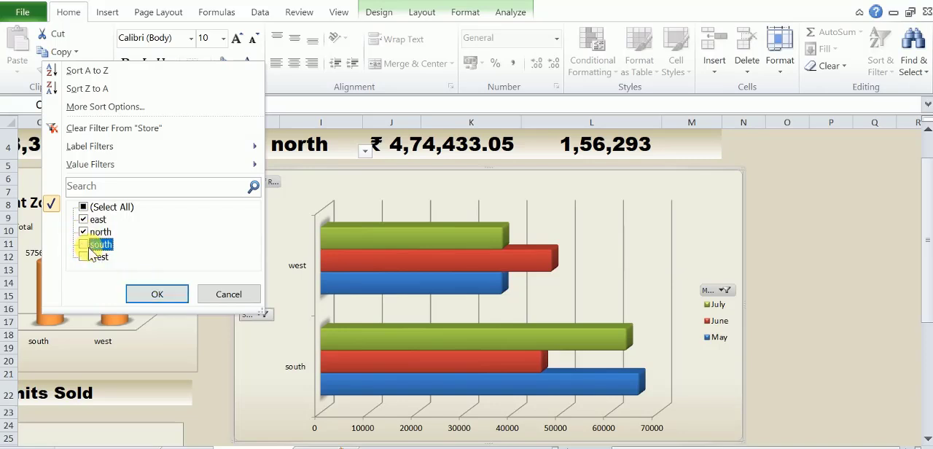
{"action": "left_click", "coordinate": [177, 294]}
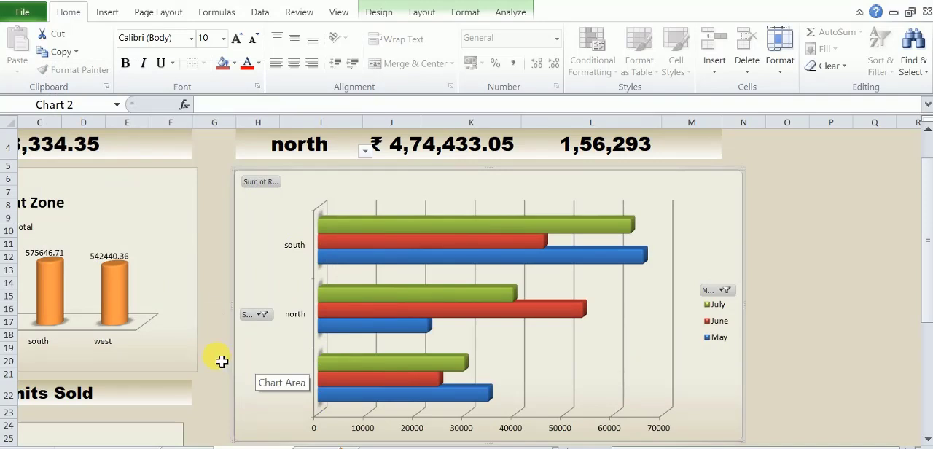
Review the filtered dashboard, including the Sales at Zone chart and the Units Sold doughnut chart.
{"action": "scroll", "coordinate": [221, 361], "scroll_direction": "up", "scroll_amount": 1}
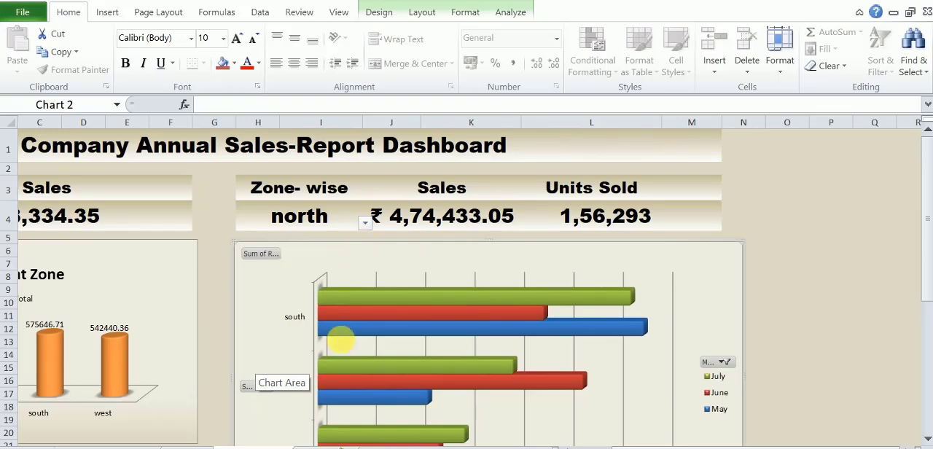
{"action": "left_click_drag", "start_coordinate": [758, 444], "coordinate": [696, 440]}
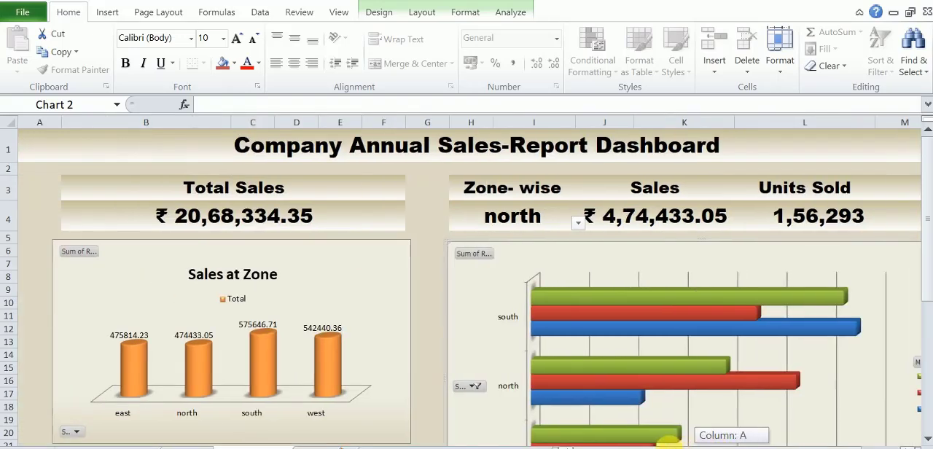
{"action": "scroll", "coordinate": [433, 350], "scroll_direction": "down", "scroll_amount": 2}
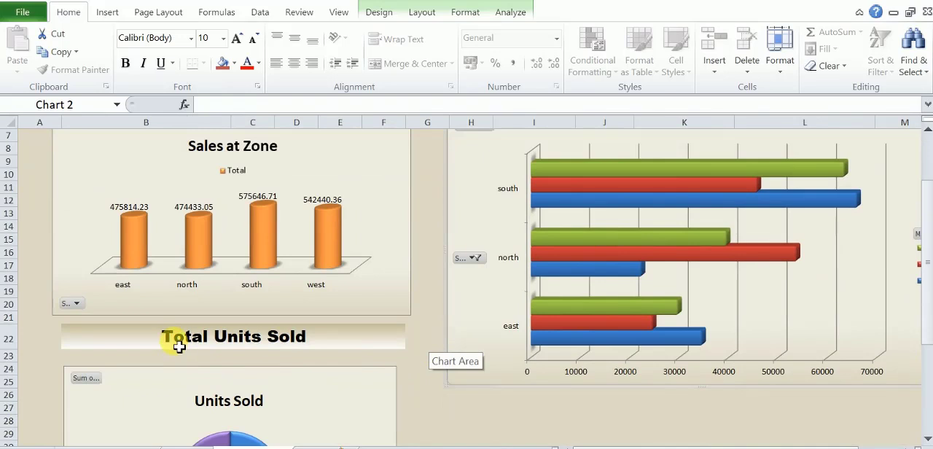
{"action": "scroll", "coordinate": [177, 343], "scroll_direction": "down", "scroll_amount": 3}
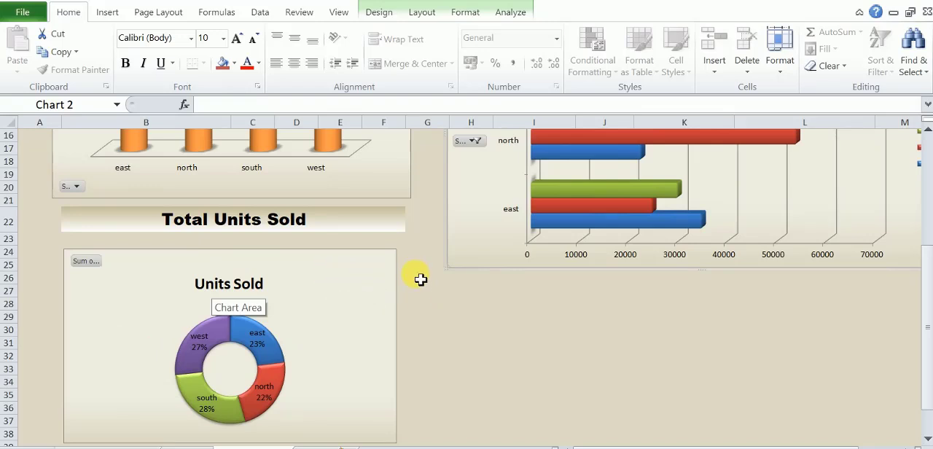
{"action": "scroll", "coordinate": [422, 278], "scroll_direction": "up", "scroll_amount": 5}
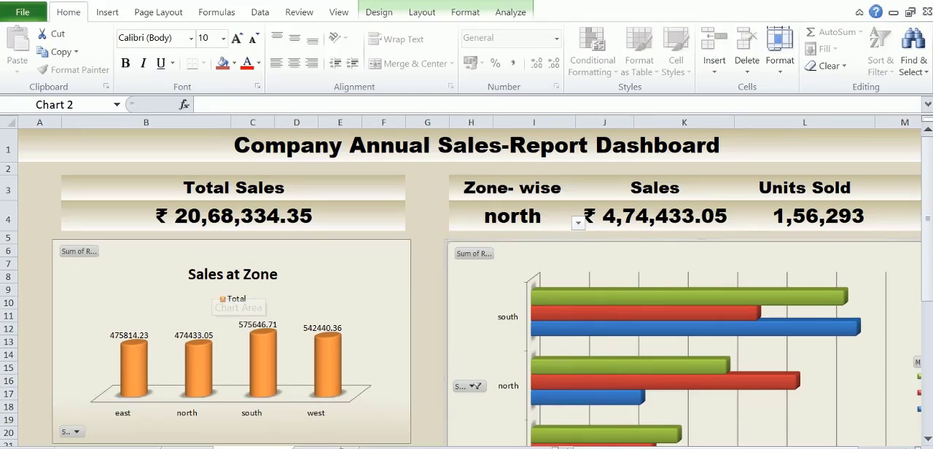
Examine the Company Sales Dataset sheet and the list of pivot table tasks on the Calculate sheet.
{"action": "left_click", "coordinate": [86, 447]}
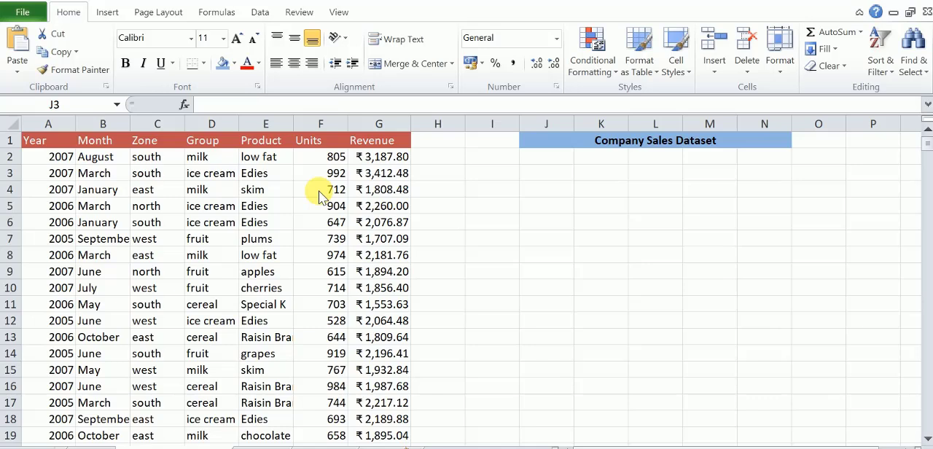
{"action": "left_click", "coordinate": [252, 448]}
{"action": "left_click", "coordinate": [252, 445]}
{"action": "scroll", "coordinate": [216, 343], "scroll_direction": "up", "scroll_amount": 2}
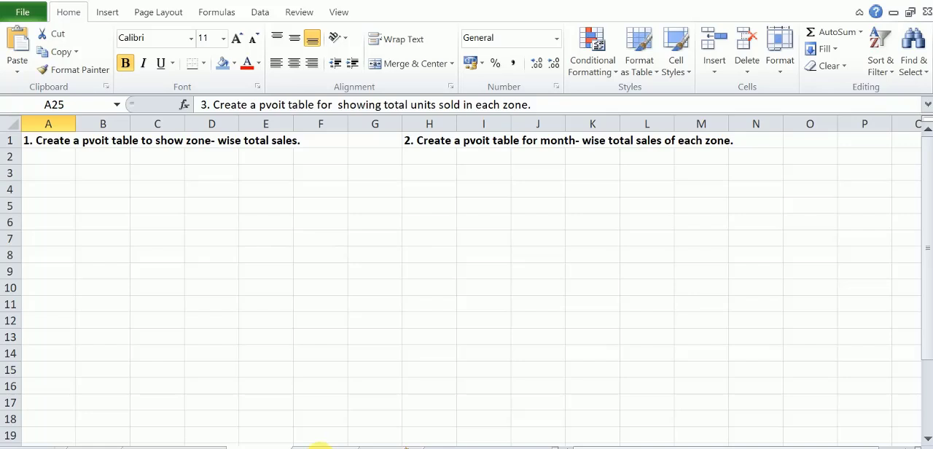
{"action": "left_click", "coordinate": [319, 444]}
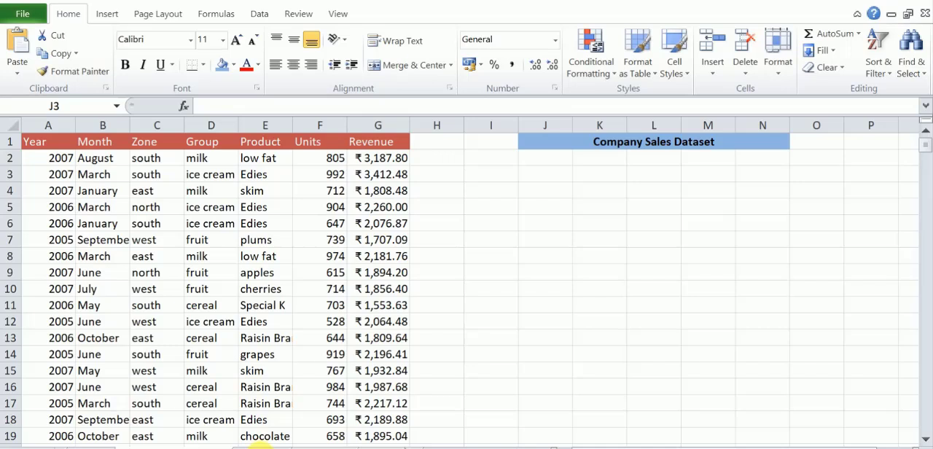
Create a PivotTable at cell B2 of the existing Calculate sheet from range A1:G923 of the Pvoit-SalesDataset sheet.
{"action": "left_click", "coordinate": [261, 446]}
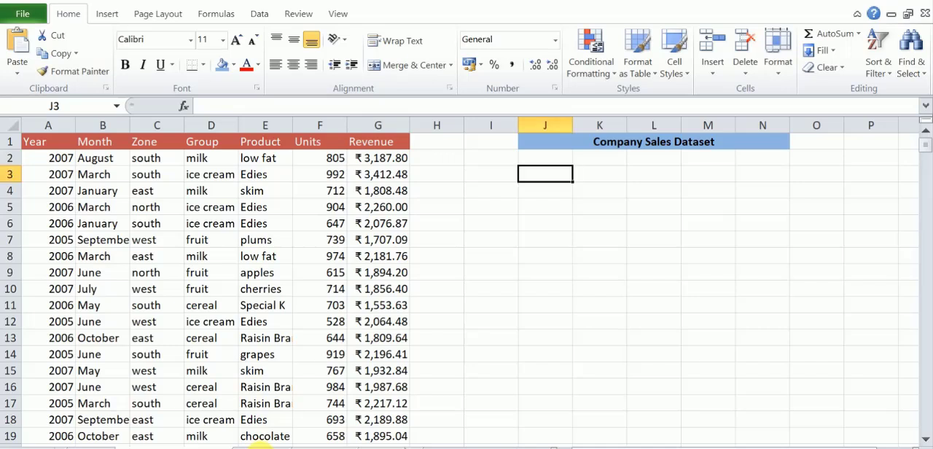
{"action": "left_click", "coordinate": [260, 446]}
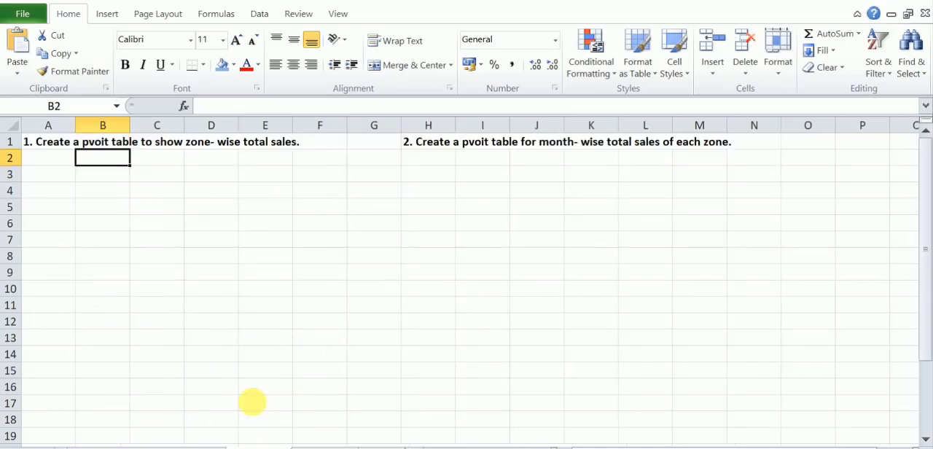
{"action": "left_click", "coordinate": [108, 14]}
{"action": "left_click", "coordinate": [18, 53]}
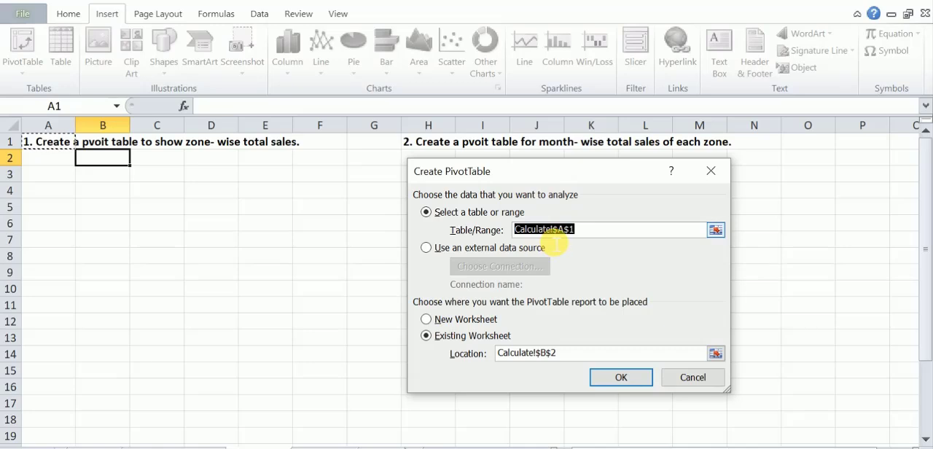
{"action": "left_click", "coordinate": [716, 231]}
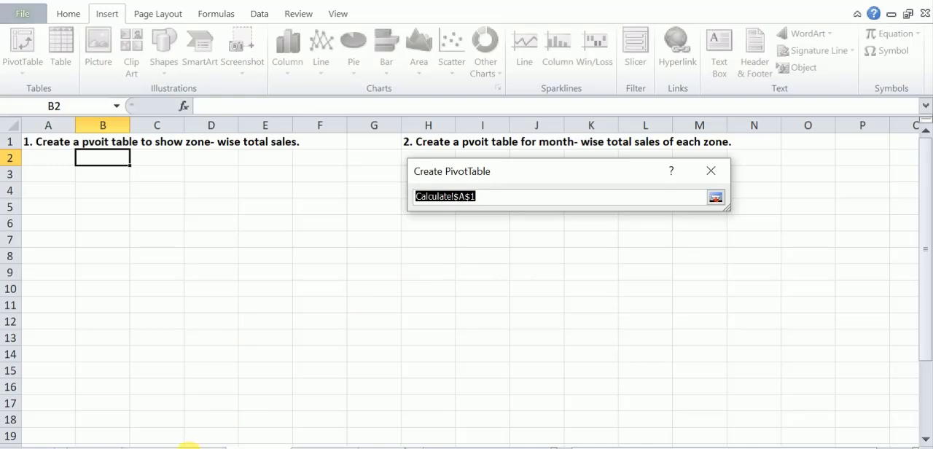
{"action": "left_click", "coordinate": [188, 446]}
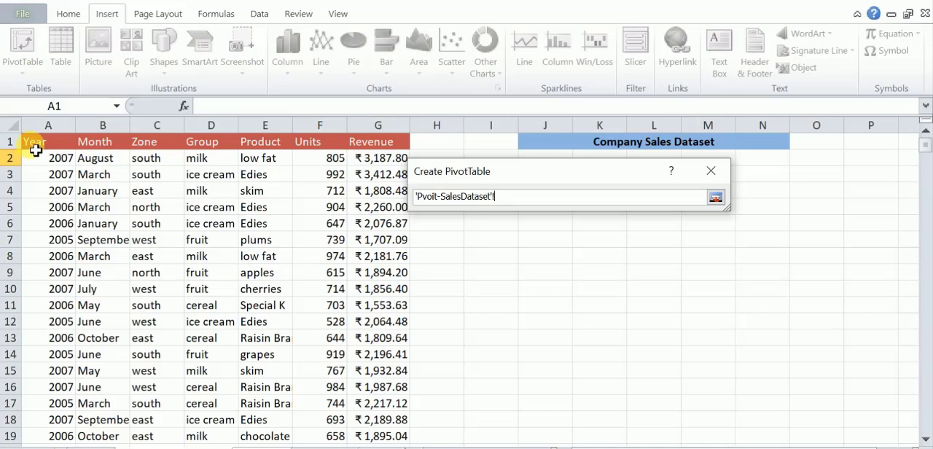
{"action": "left_click_drag", "start_coordinate": [35, 150], "coordinate": [370, 171]}
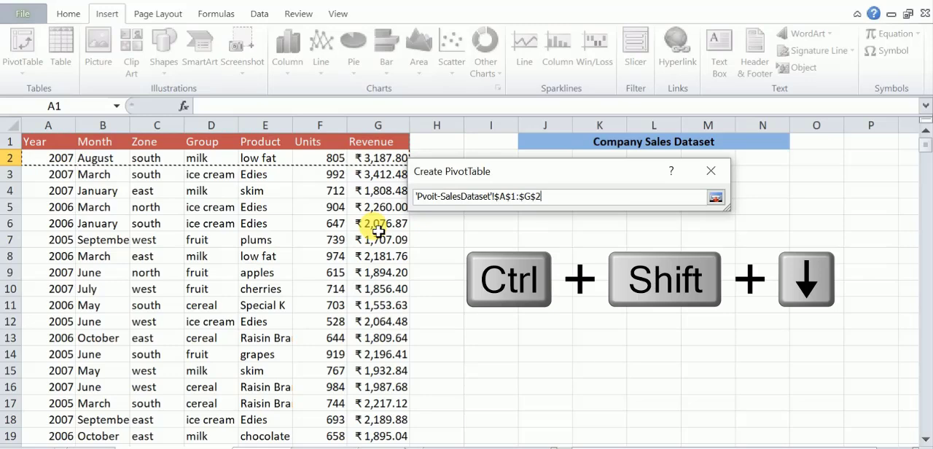
{"action": "key", "text": "ctrl+shift+Down"}
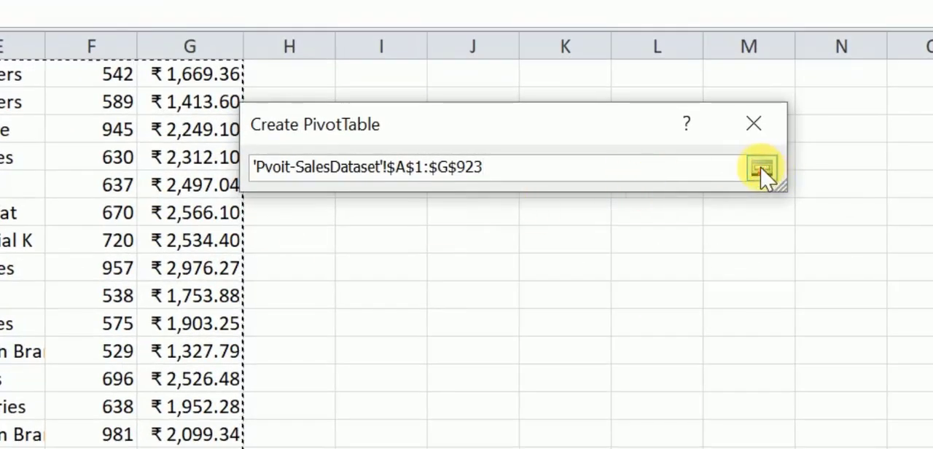
{"action": "left_click", "coordinate": [762, 171]}
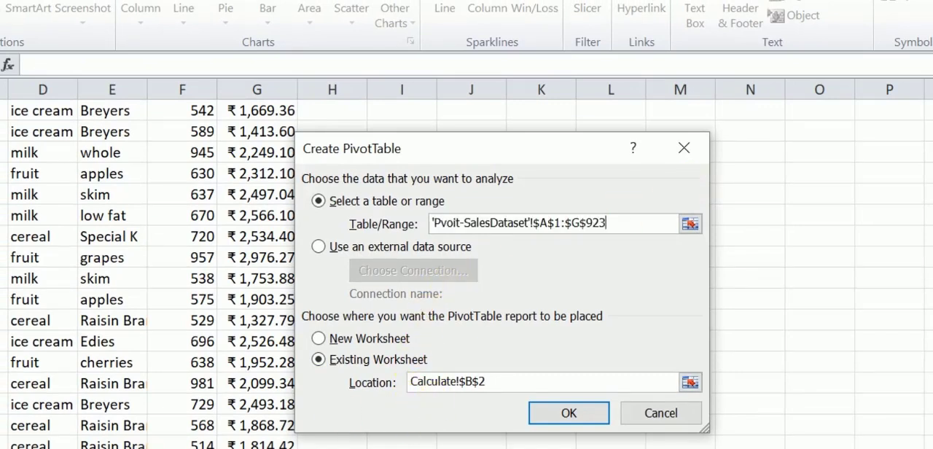
{"action": "left_click", "coordinate": [47, 447]}
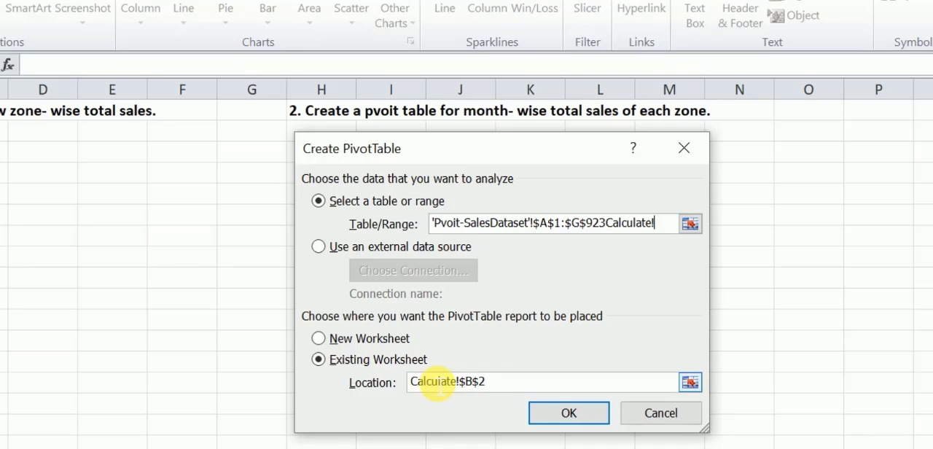
{"action": "left_click", "coordinate": [573, 417]}
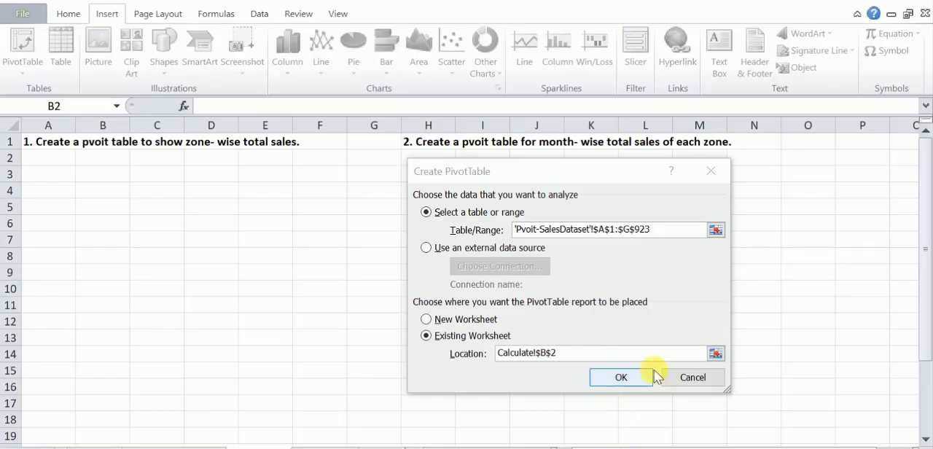
{"action": "left_click", "coordinate": [626, 378]}
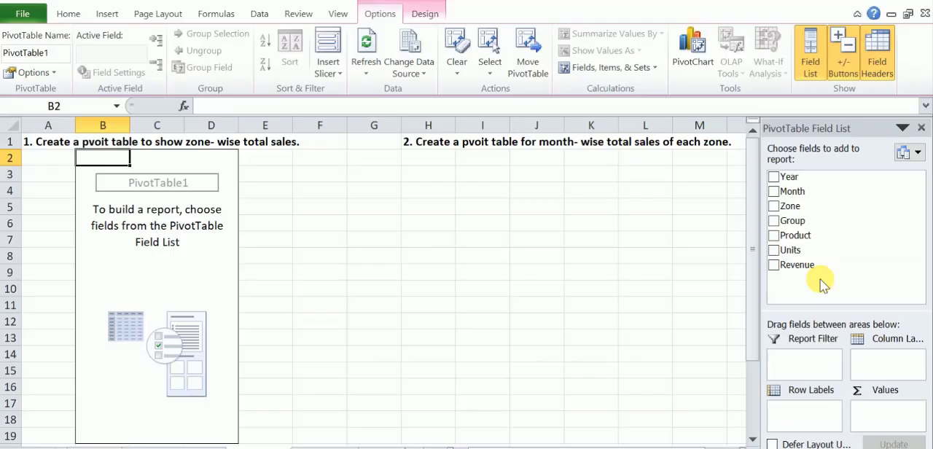
Build the zone-wise sales pivot table with Zone as row labels and Revenue as values.
{"action": "left_click", "coordinate": [797, 204]}
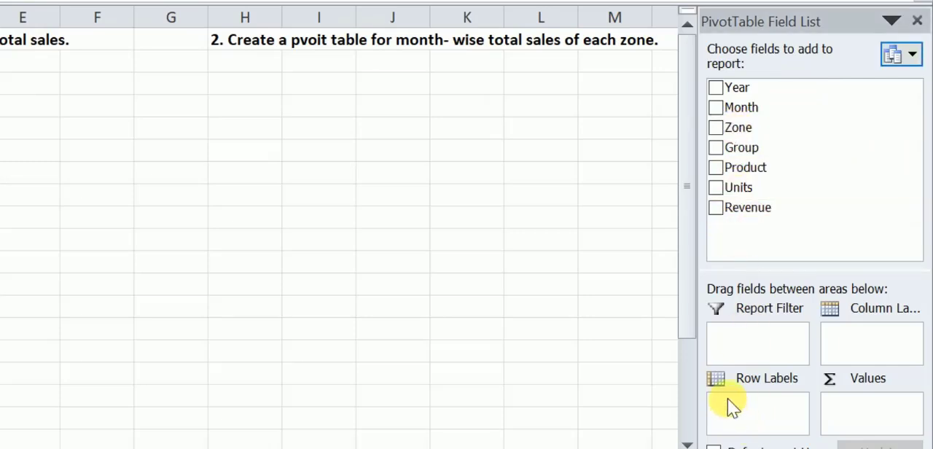
{"action": "left_click", "coordinate": [714, 128]}
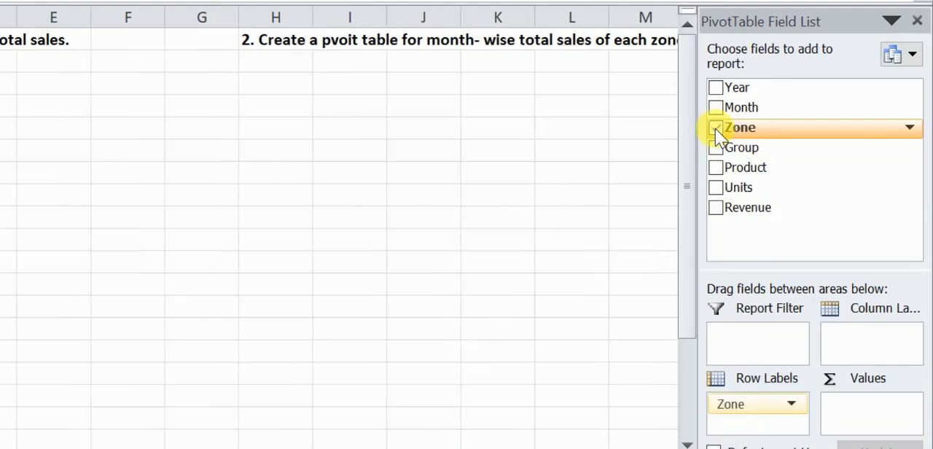
{"action": "left_click_drag", "start_coordinate": [715, 125], "coordinate": [741, 439]}
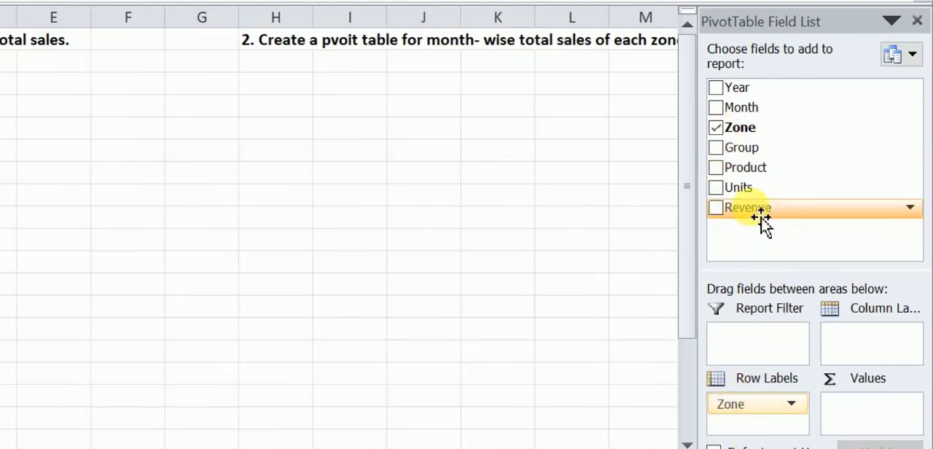
{"action": "left_click_drag", "start_coordinate": [762, 218], "coordinate": [871, 410]}
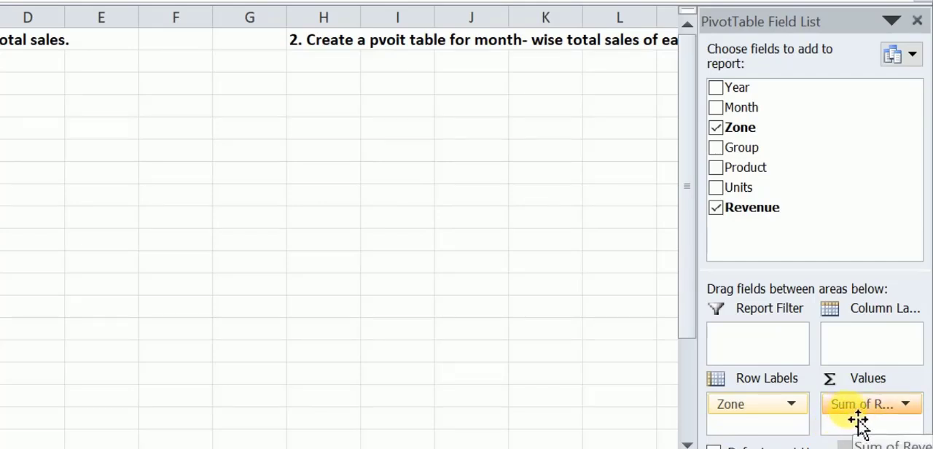
Check the Revenue value field settings and keep Sum as the summary calculation.
{"action": "left_click", "coordinate": [906, 404]}
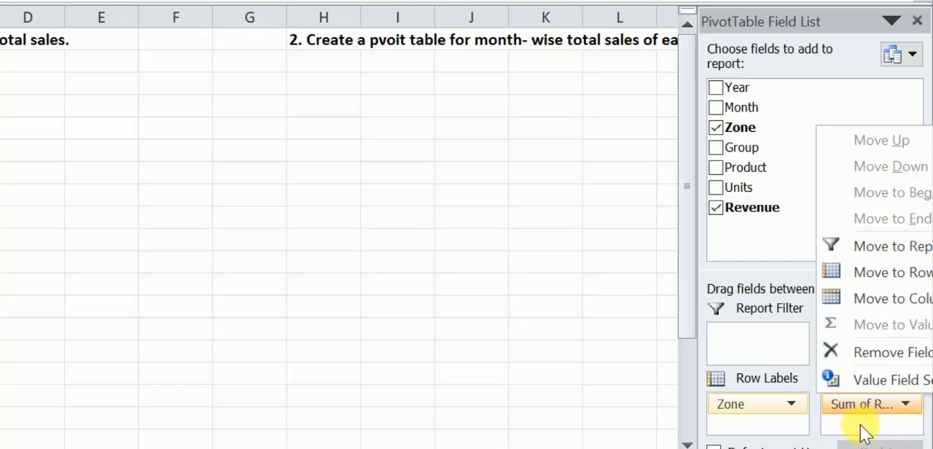
{"action": "left_click", "coordinate": [897, 380]}
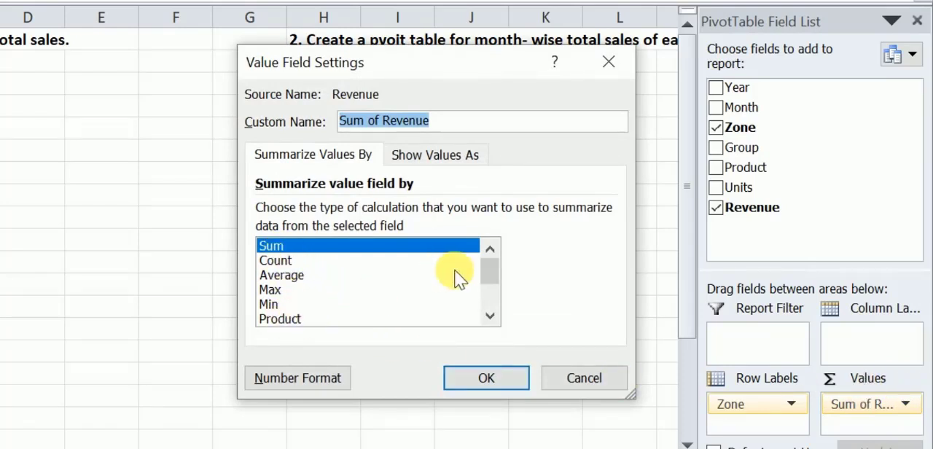
{"action": "mouse_move", "coordinate": [493, 269]}
{"action": "left_mouse_down"}
{"action": "mouse_move", "coordinate": [493, 313]}
{"action": "mouse_move", "coordinate": [490, 263]}
{"action": "left_mouse_up"}
{"action": "left_click", "coordinate": [494, 377]}
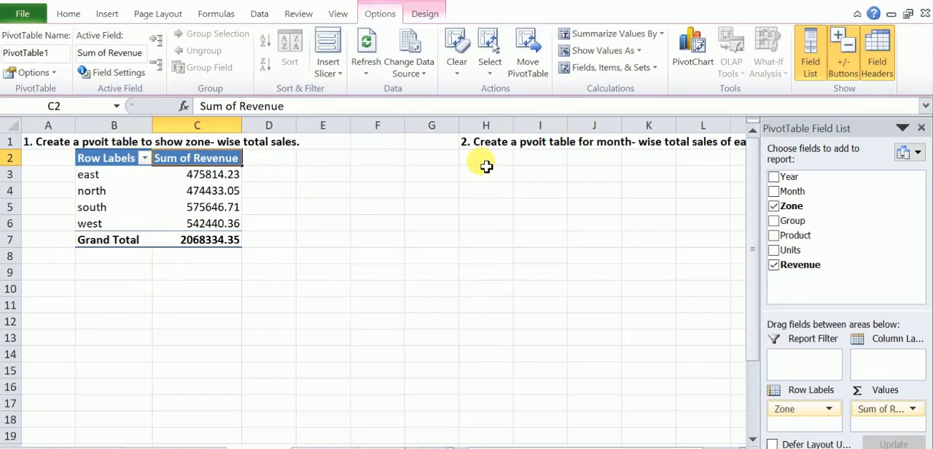
Start a new PivotTable at cell H2 of the Calculate sheet and clear its default source range.
{"action": "left_click", "coordinate": [489, 164]}
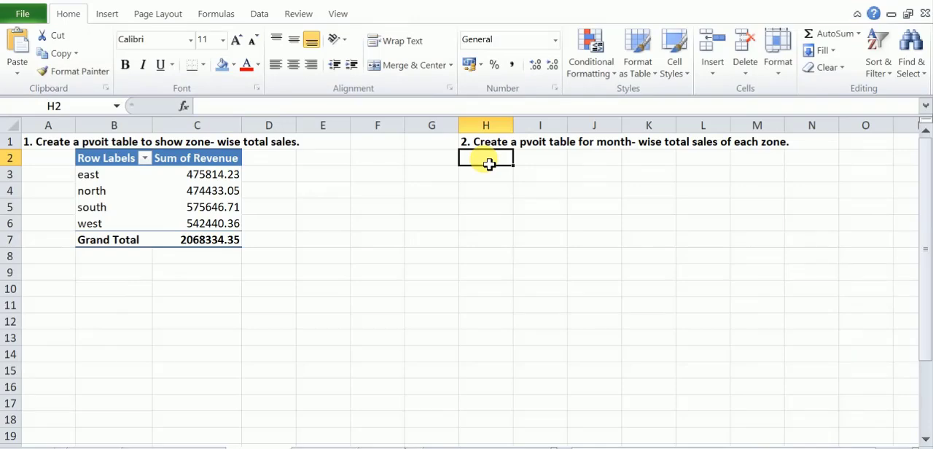
{"action": "left_click", "coordinate": [109, 15]}
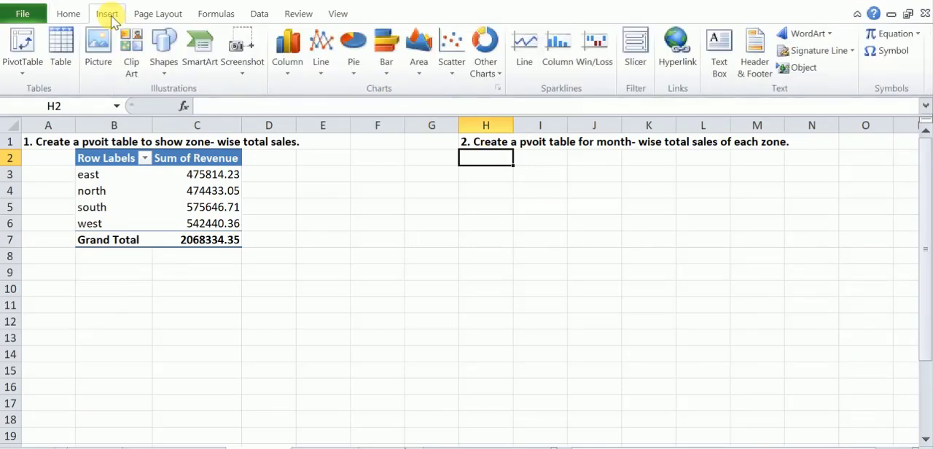
{"action": "left_click", "coordinate": [22, 45]}
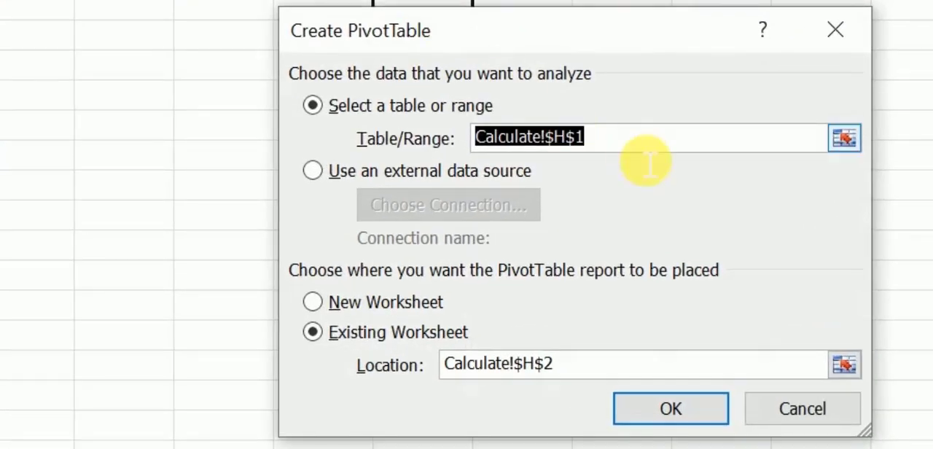
{"action": "left_click", "coordinate": [632, 146]}
{"action": "key", "text": "BackSpace"}
{"action": "key", "text": "BackSpace"}
{"action": "key", "text": "BackSpace"}
{"action": "key", "text": "BackSpace"}
{"action": "key", "text": "BackSpace"}
{"action": "key", "text": "BackSpace"}
{"action": "key", "text": "BackSpace"}
{"action": "key", "text": "BackSpace"}
{"action": "key", "text": "BackSpace"}
{"action": "key", "text": "BackSpace"}
{"action": "key", "text": "BackSpace"}
{"action": "key", "text": "BackSpace"}
{"action": "key", "text": "BackSpace"}
{"action": "key", "text": "BackSpace"}
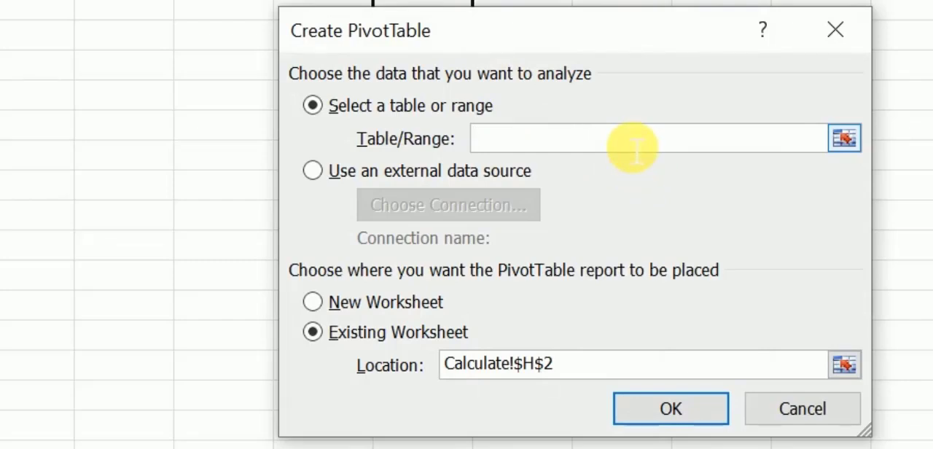
Set the new PivotTable's source range to A1:G923 of the Pvoit-SalesDataset sheet.
{"action": "left_click", "coordinate": [845, 139]}
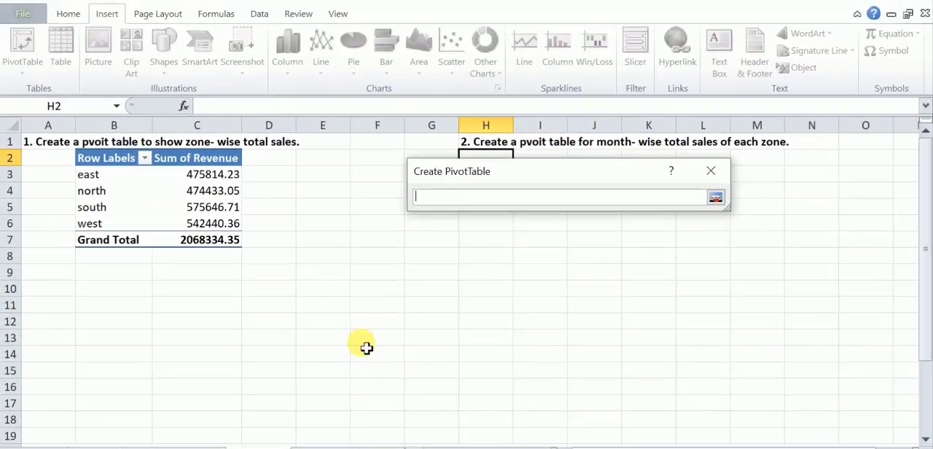
{"action": "left_click", "coordinate": [186, 446]}
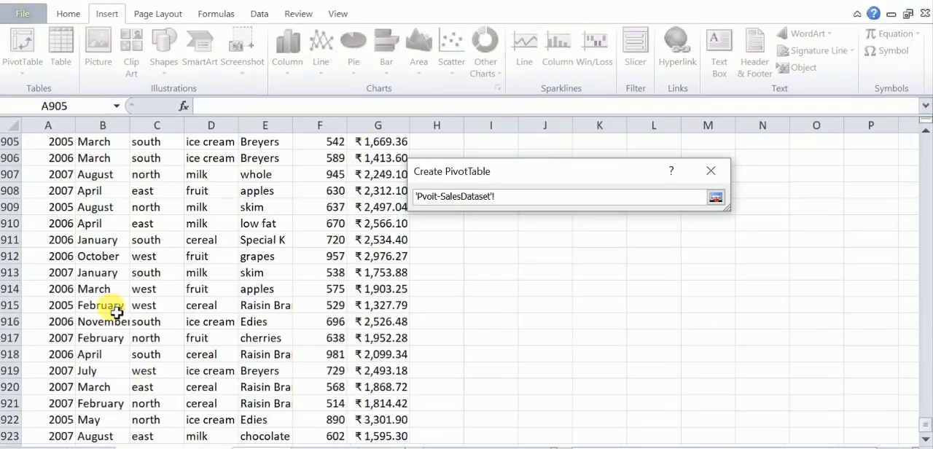
{"action": "left_click_drag", "start_coordinate": [925, 428], "coordinate": [923, 129]}
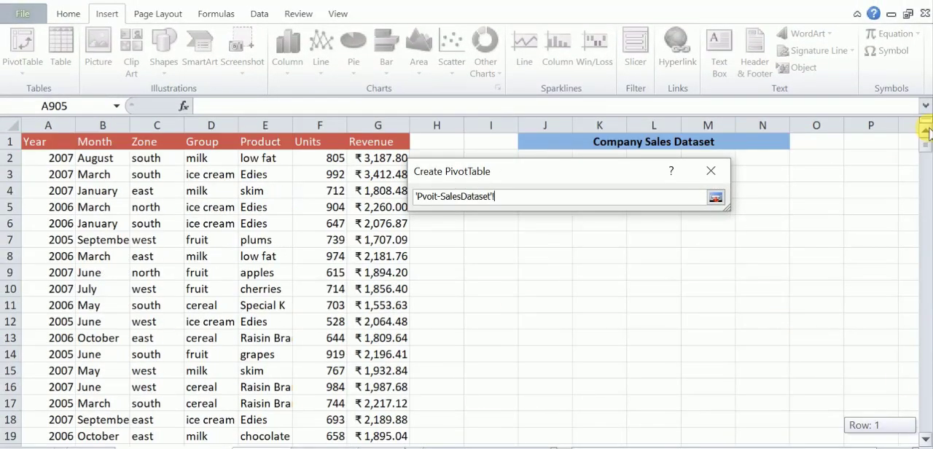
{"action": "left_click_drag", "start_coordinate": [55, 149], "coordinate": [391, 174]}
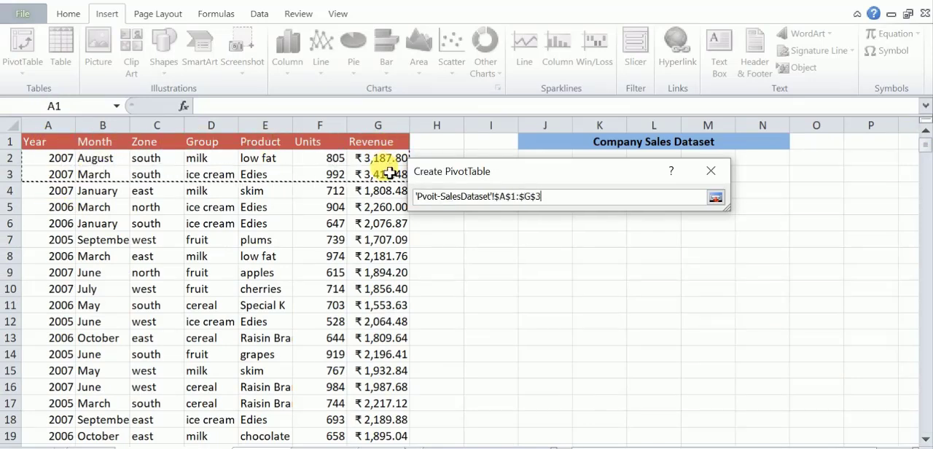
{"action": "key", "text": "ctrl+alt+Down"}
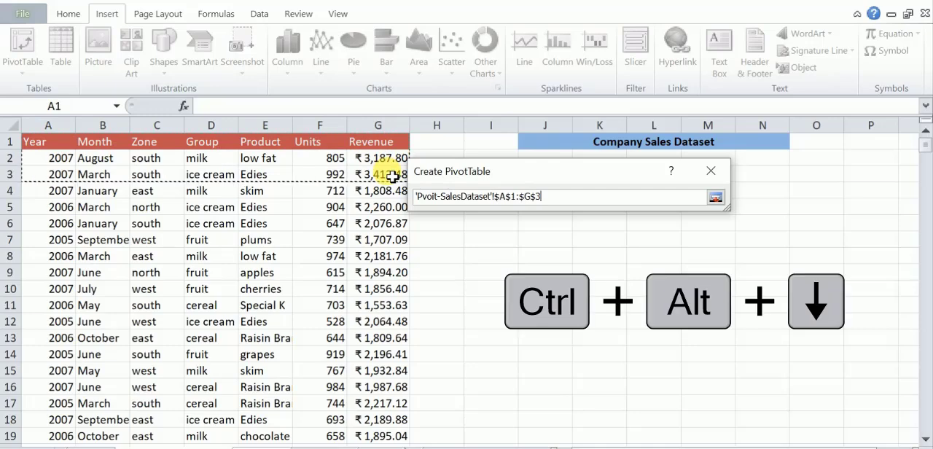
{"action": "key", "text": "ctrl+shift+Down"}
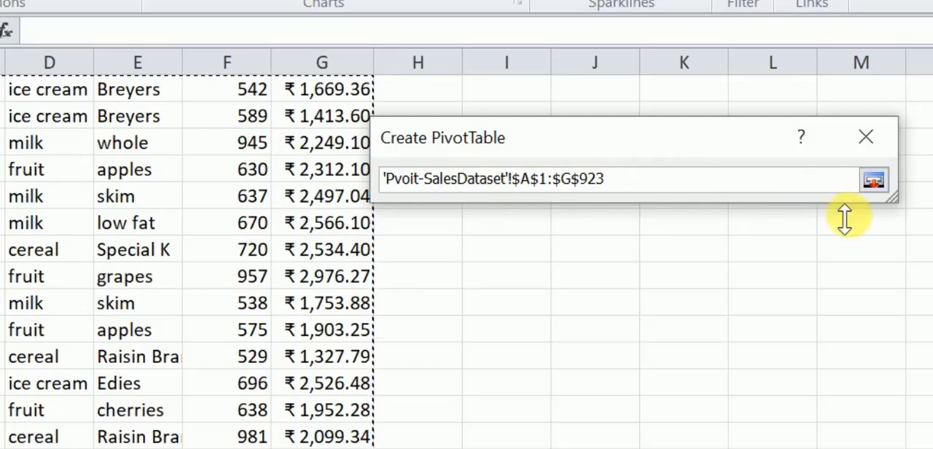
{"action": "left_click", "coordinate": [872, 179]}
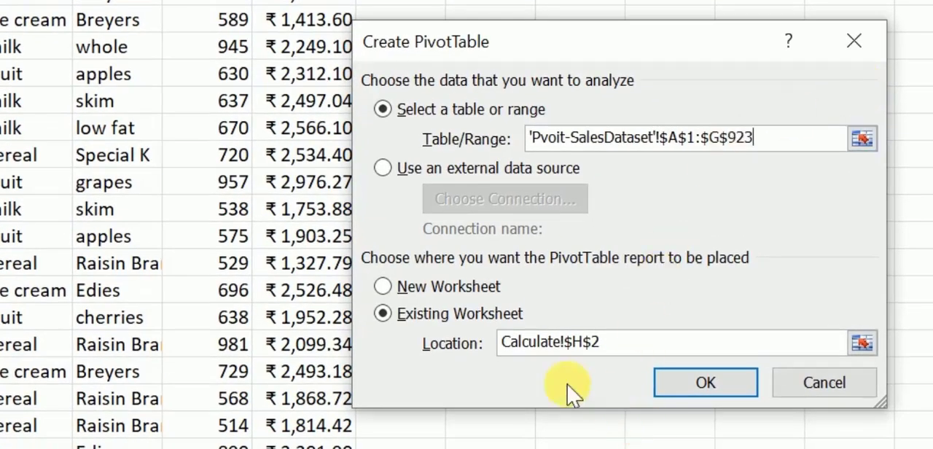
Remove the stray Calculate! reference from the source range and create the PivotTable at H2 of the existing Calculate sheet.
{"action": "left_click_drag", "start_coordinate": [567, 42], "coordinate": [818, 98]}
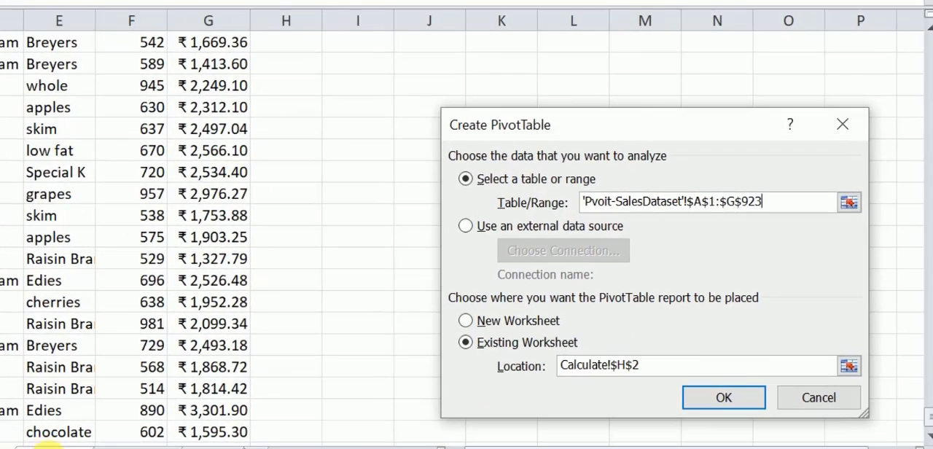
{"action": "left_click", "coordinate": [44, 446]}
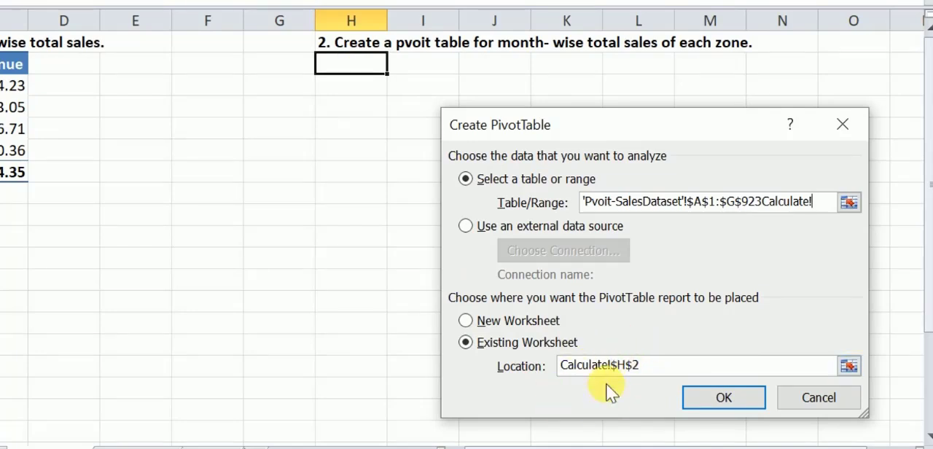
{"action": "key", "text": "BackSpace"}
{"action": "key", "text": "BackSpace"}
{"action": "key", "text": "BackSpace"}
{"action": "key", "text": "BackSpace"}
{"action": "key", "text": "BackSpace"}
{"action": "key", "text": "BackSpace"}
{"action": "key", "text": "BackSpace"}
{"action": "key", "text": "BackSpace"}
{"action": "key", "text": "BackSpace"}
{"action": "key", "text": "BackSpace"}
{"action": "left_click", "coordinate": [667, 373]}
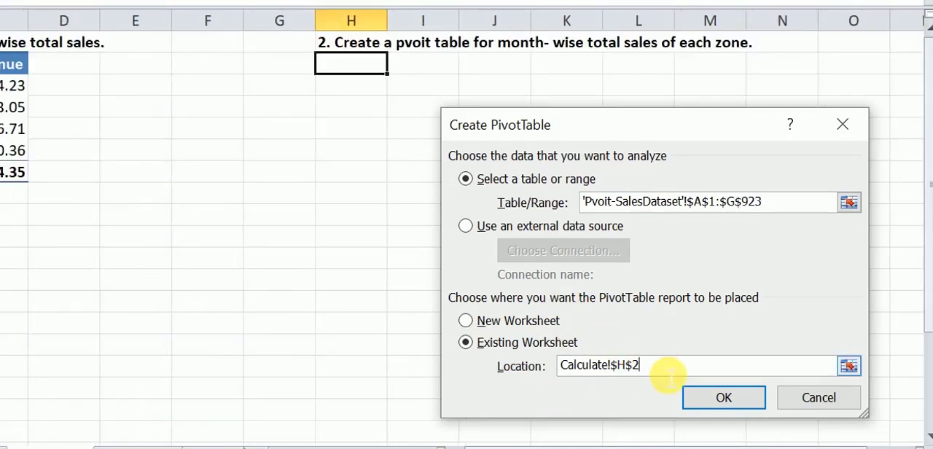
{"action": "left_click", "coordinate": [707, 398]}
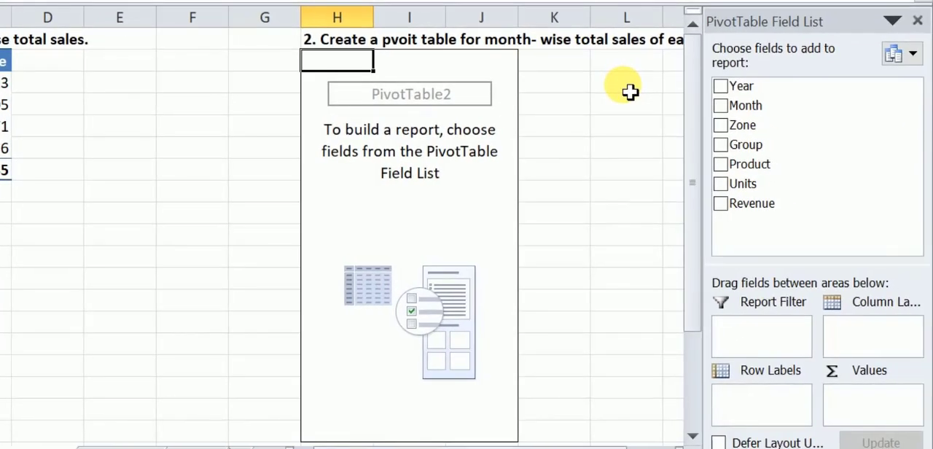
Build the month-wise sales pivot table with Zone as row labels, Month as column labels and Revenue as values.
{"action": "left_click", "coordinate": [600, 448]}
{"action": "left_click_drag", "start_coordinate": [600, 448], "coordinate": [631, 448]}
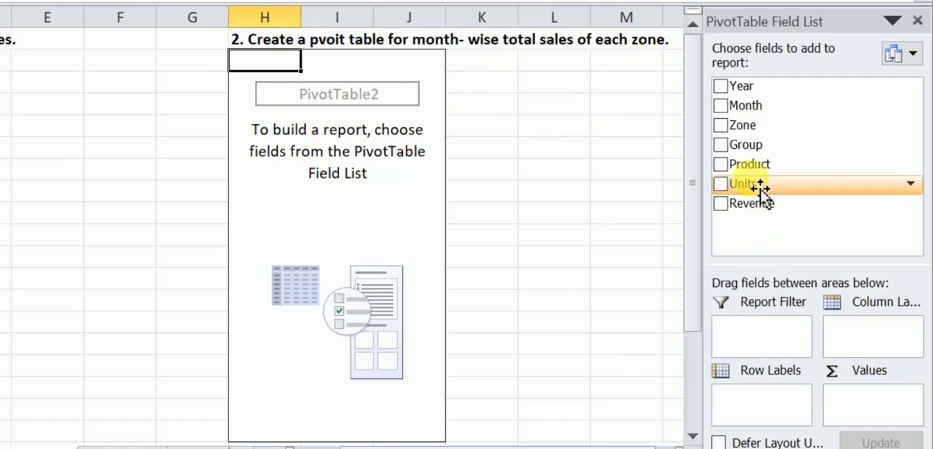
{"action": "left_click_drag", "start_coordinate": [748, 139], "coordinate": [754, 408]}
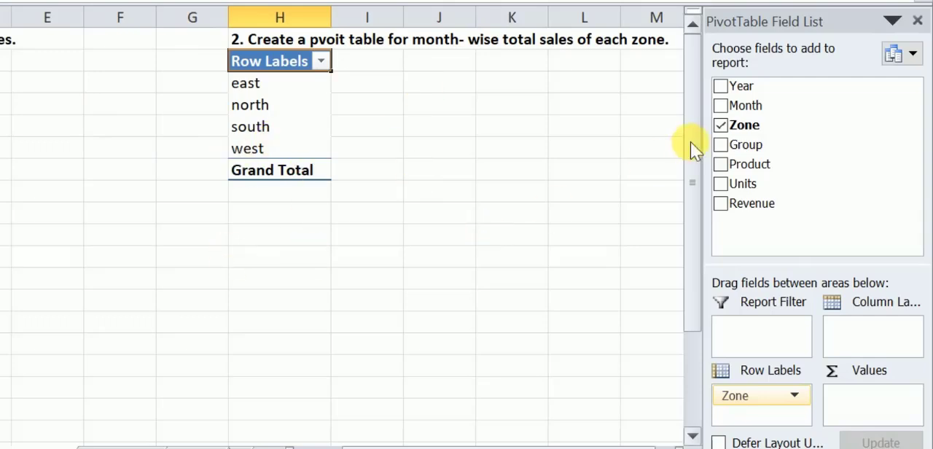
{"action": "left_click_drag", "start_coordinate": [750, 106], "coordinate": [862, 340]}
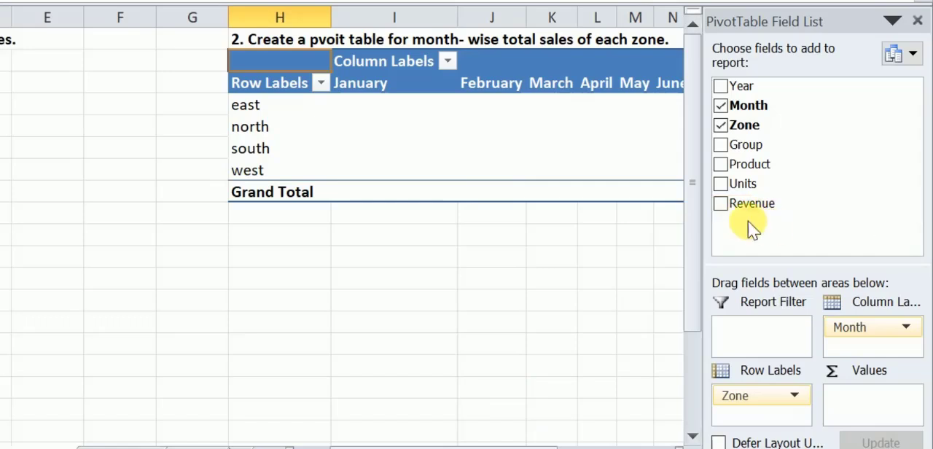
{"action": "left_click_drag", "start_coordinate": [760, 213], "coordinate": [867, 414]}
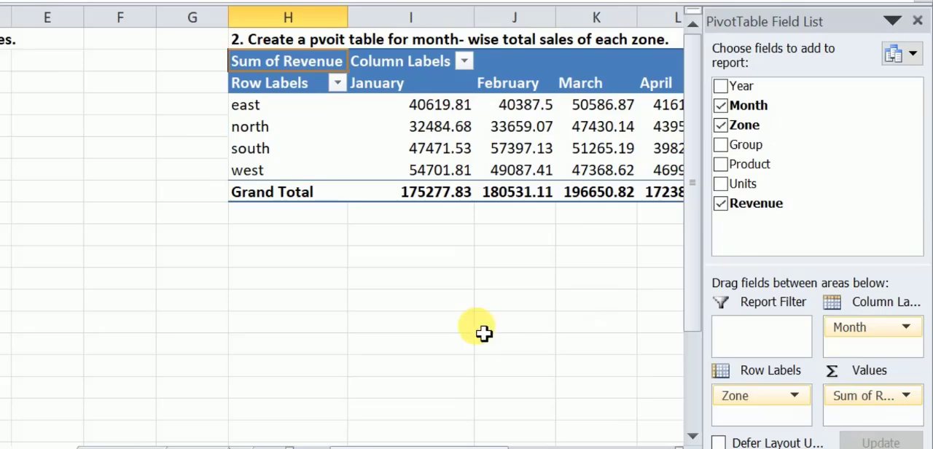
{"action": "left_click", "coordinate": [284, 237]}
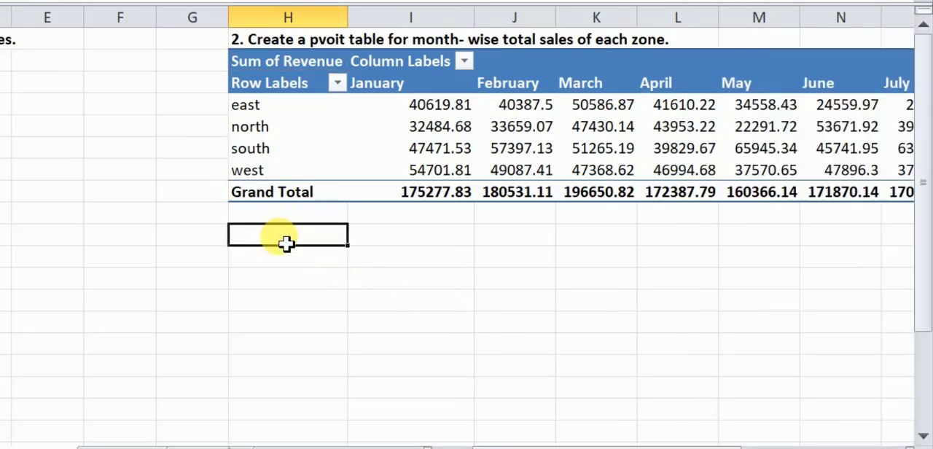
Start a new PivotTable at cell B26 of the Calculate sheet and clear its default source range.
{"action": "scroll", "coordinate": [66, 288], "scroll_direction": "down", "scroll_amount": 4}
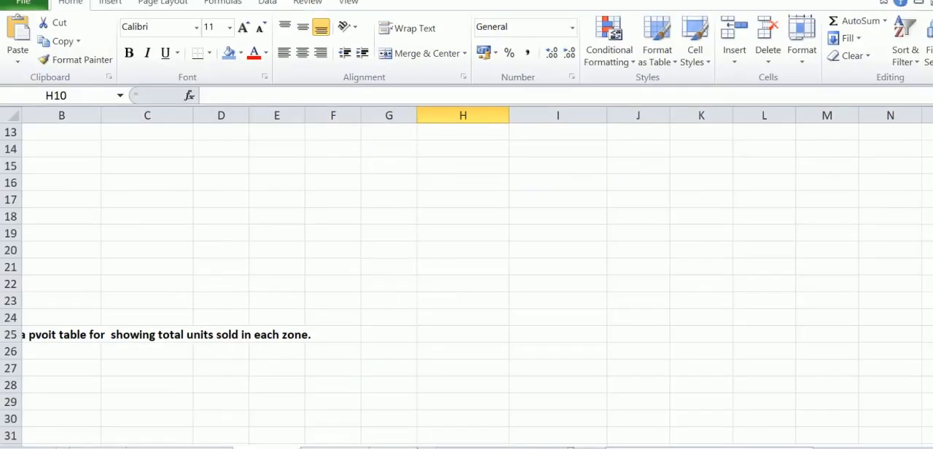
{"action": "left_click_drag", "start_coordinate": [780, 445], "coordinate": [732, 445]}
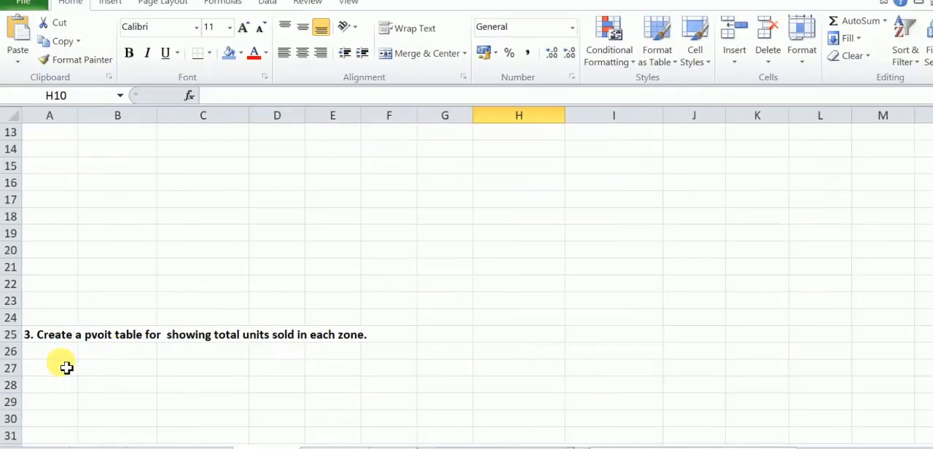
{"action": "left_click", "coordinate": [108, 357]}
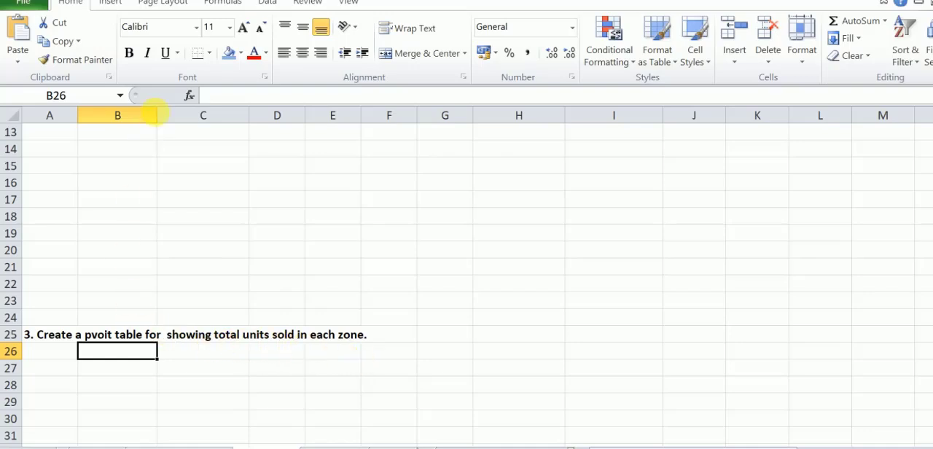
{"action": "left_click", "coordinate": [112, 4]}
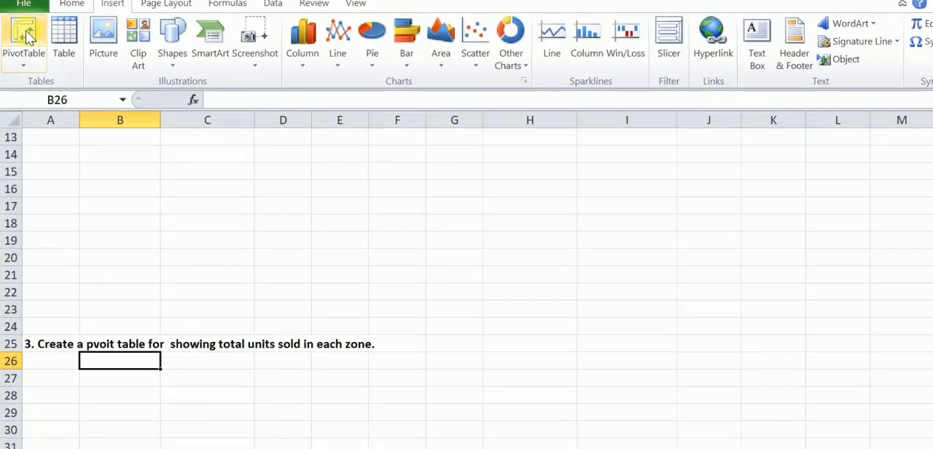
{"action": "left_click", "coordinate": [24, 34]}
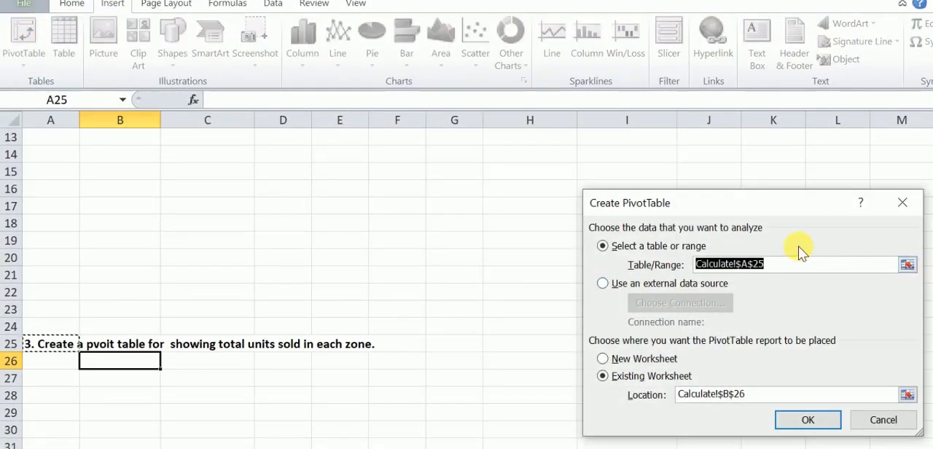
{"action": "left_click", "coordinate": [802, 266]}
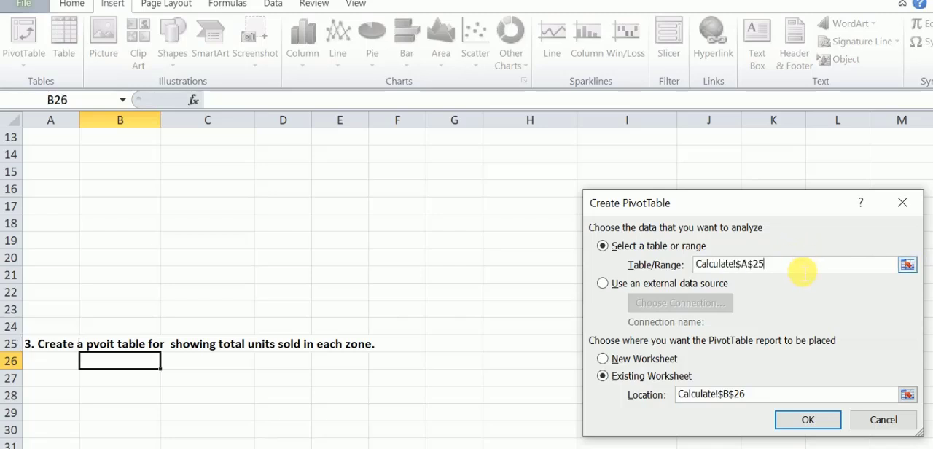
{"action": "key", "text": "BackSpace"}
{"action": "key", "text": "BackSpace"}
{"action": "key", "text": "BackSpace"}
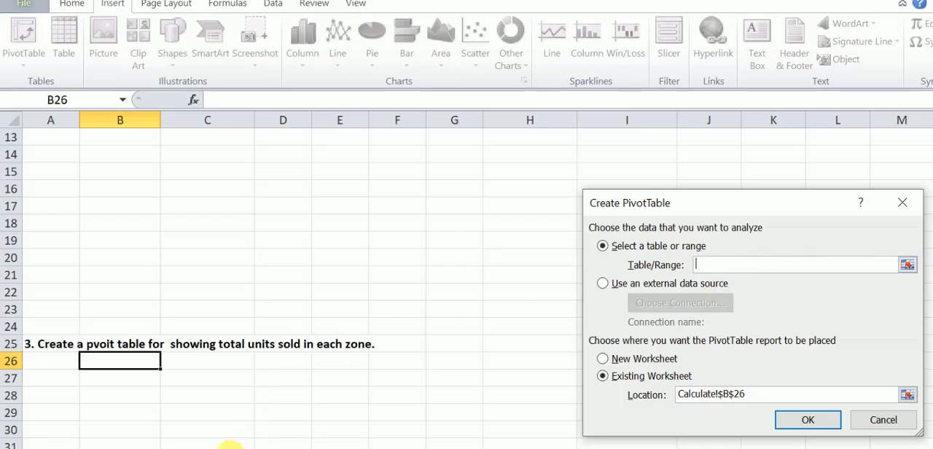
Set the source range to A1:G923 of the Pvoit-SalesDataset sheet and create the PivotTable at B26 of the existing Calculate sheet.
{"action": "left_click", "coordinate": [907, 265]}
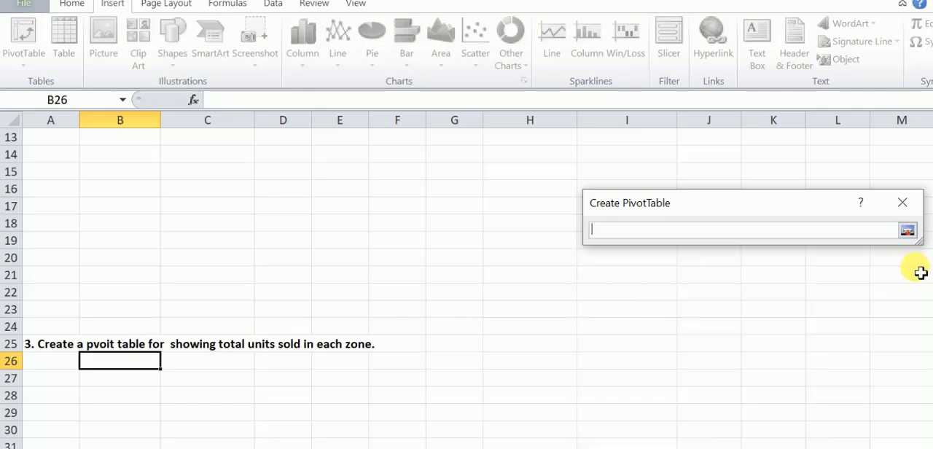
{"action": "left_click", "coordinate": [113, 448]}
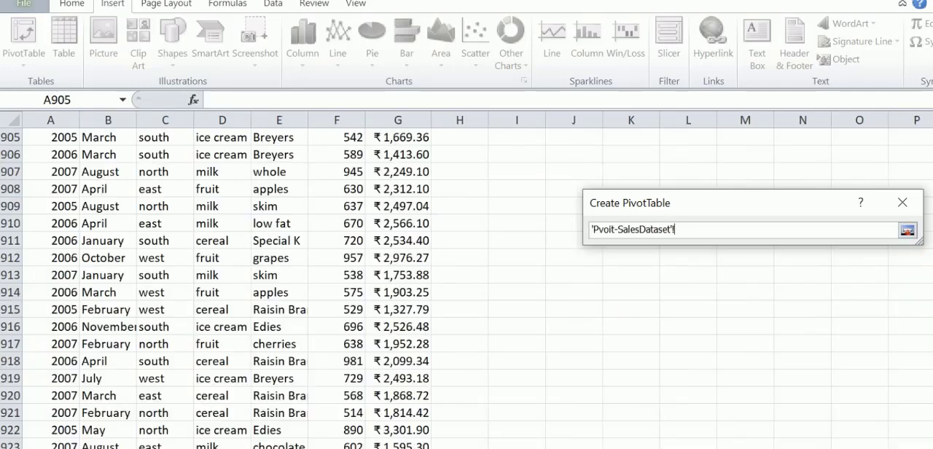
{"action": "left_click_drag", "start_coordinate": [932, 432], "coordinate": [932, 138]}
{"action": "left_click_drag", "start_coordinate": [44, 142], "coordinate": [396, 203]}
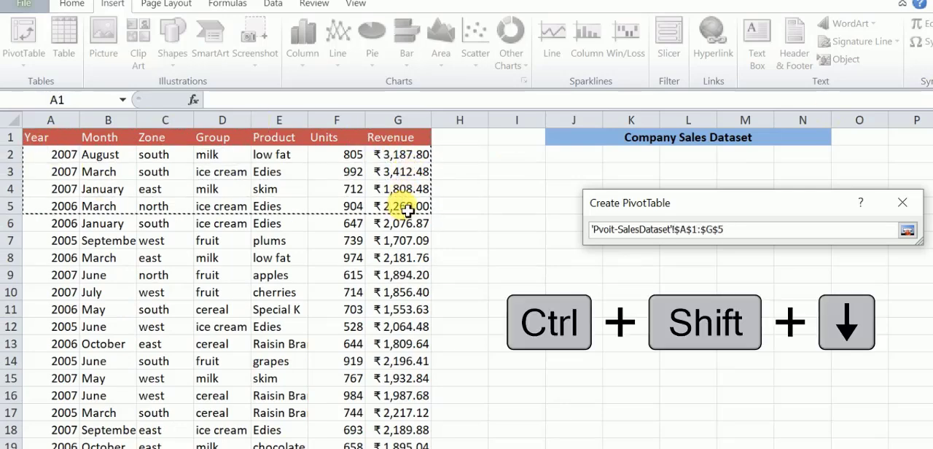
{"action": "key", "text": "ctrl+shift+Down"}
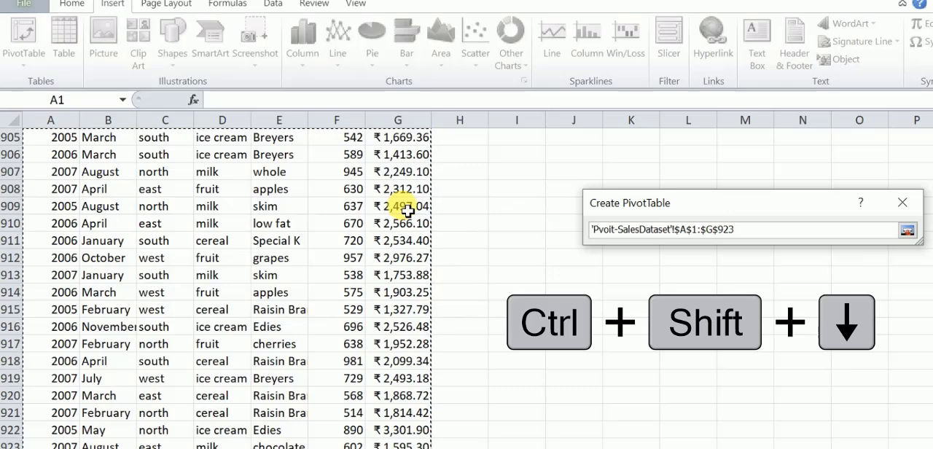
{"action": "left_click", "coordinate": [907, 230]}
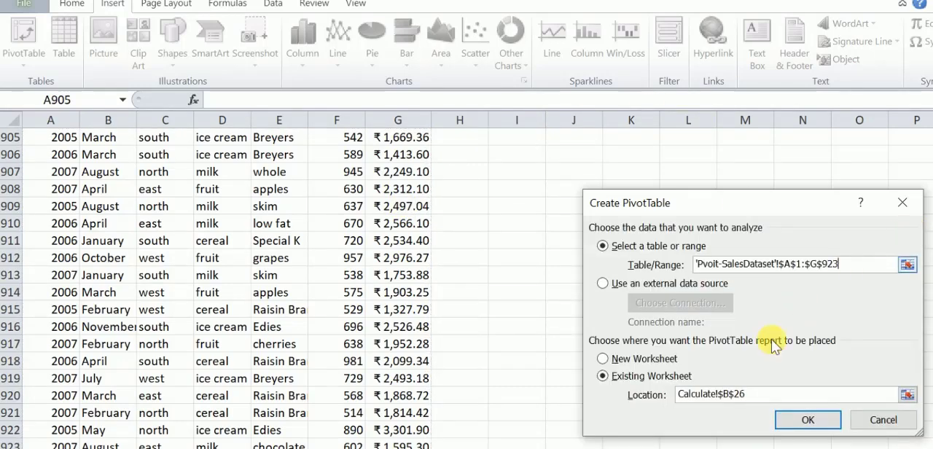
{"action": "left_click", "coordinate": [765, 398]}
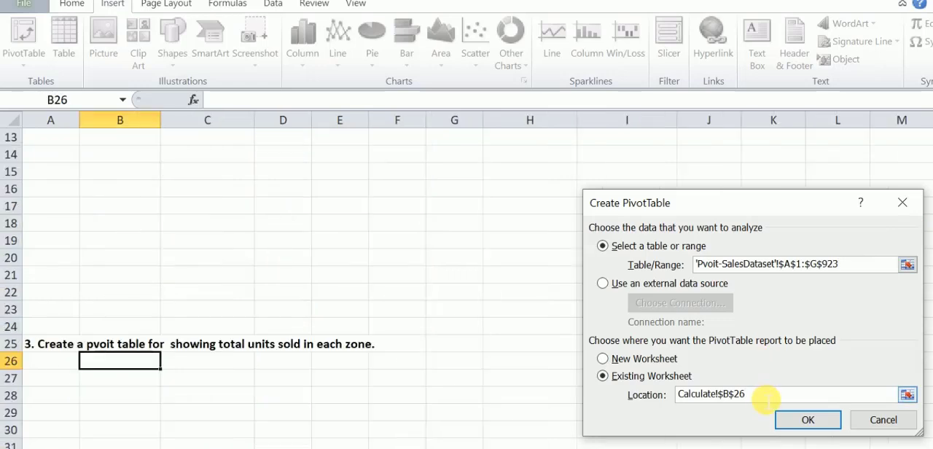
{"action": "left_click", "coordinate": [807, 431]}
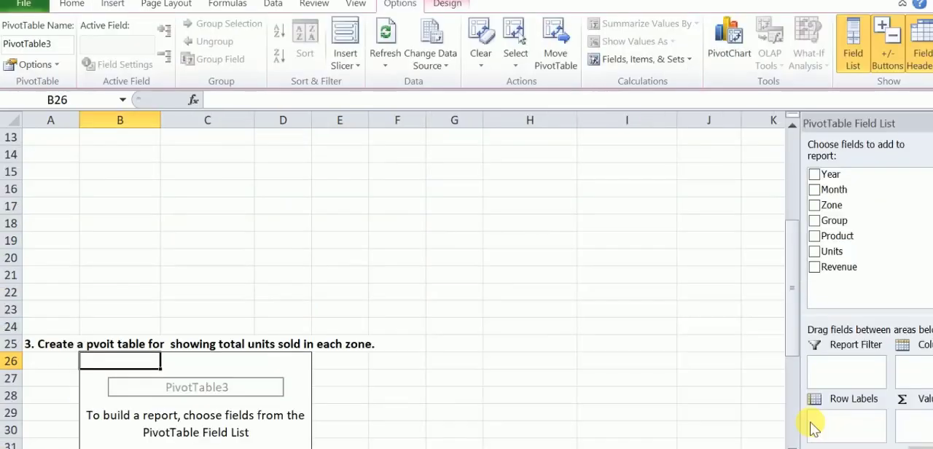
Build the units-sold pivot table with Zone as row labels and Units as values.
{"action": "scroll", "coordinate": [450, 306], "scroll_direction": "down", "scroll_amount": 1}
{"action": "scroll", "coordinate": [450, 306], "scroll_direction": "down", "scroll_amount": 2}
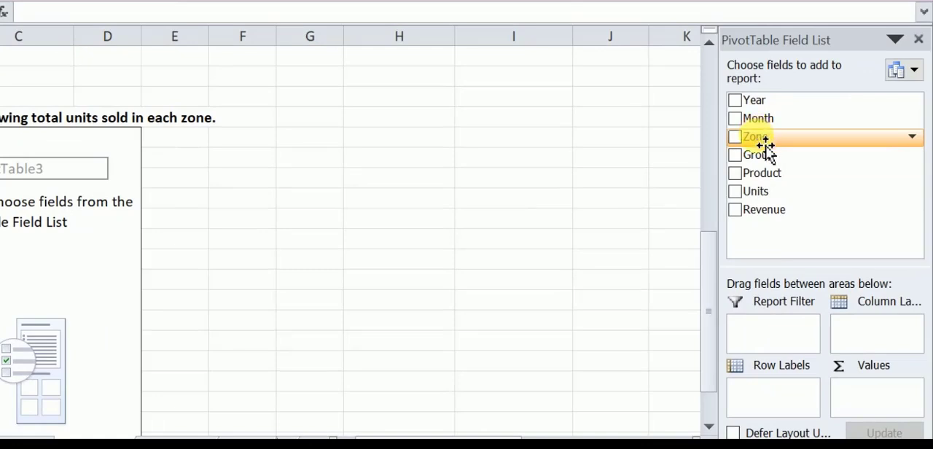
{"action": "left_click_drag", "start_coordinate": [765, 145], "coordinate": [770, 403]}
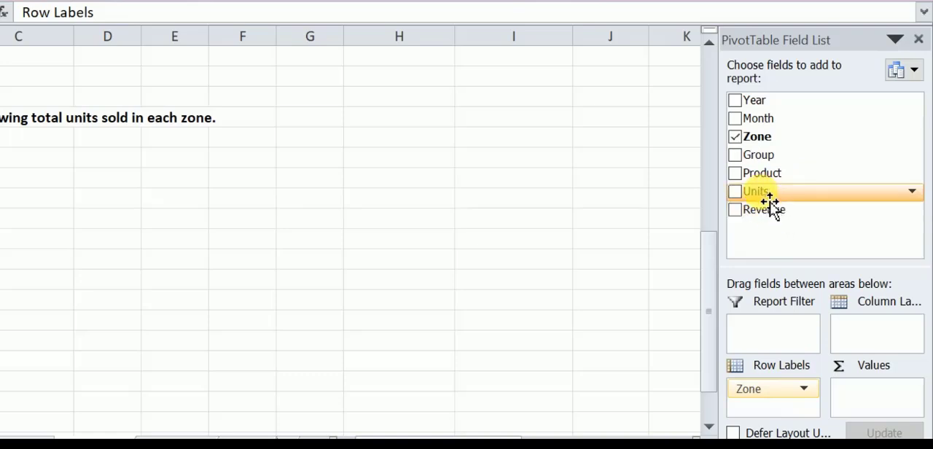
{"action": "left_click_drag", "start_coordinate": [770, 203], "coordinate": [868, 402]}
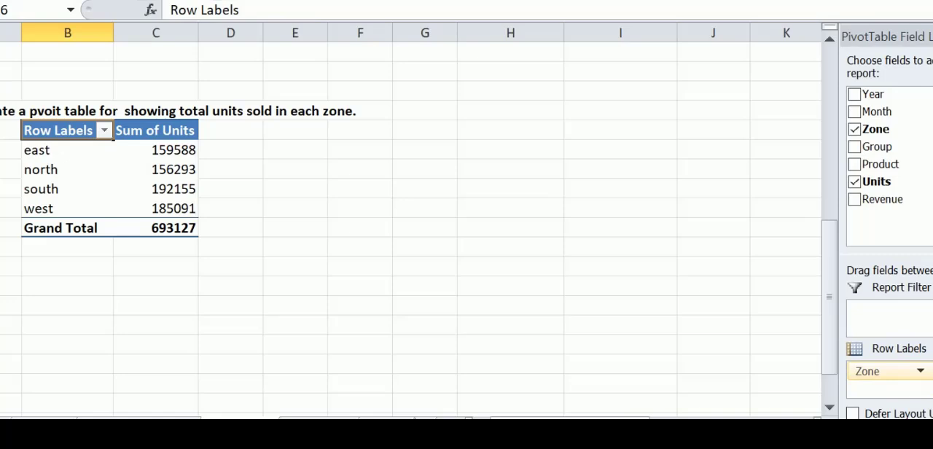
{"action": "left_click", "coordinate": [322, 133]}
Insert a clustered cylinder column chart from the zone-wise total sales pivot table in B2:C7.
{"action": "scroll", "coordinate": [332, 199], "scroll_direction": "up", "scroll_amount": 6}
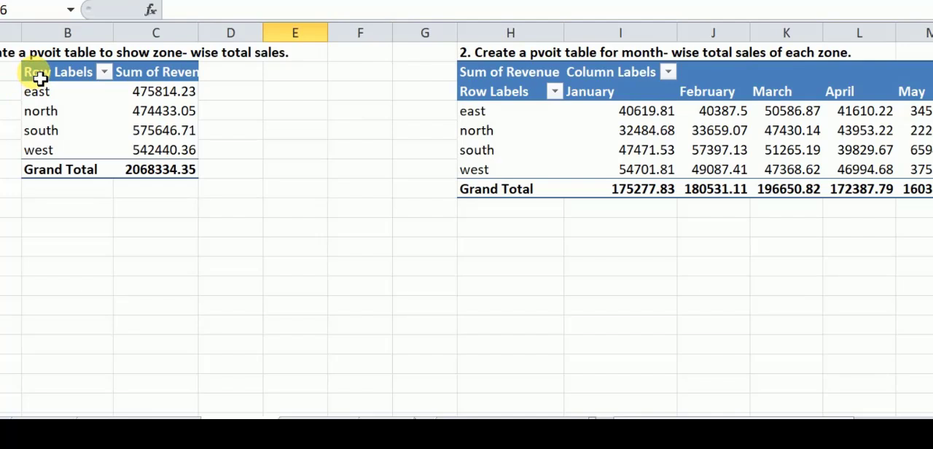
{"action": "left_click_drag", "start_coordinate": [40, 79], "coordinate": [158, 181]}
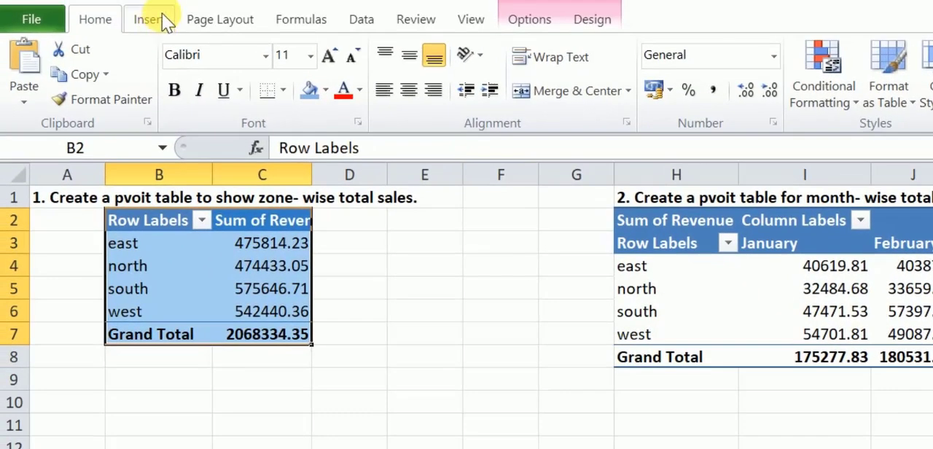
{"action": "left_click", "coordinate": [144, 21]}
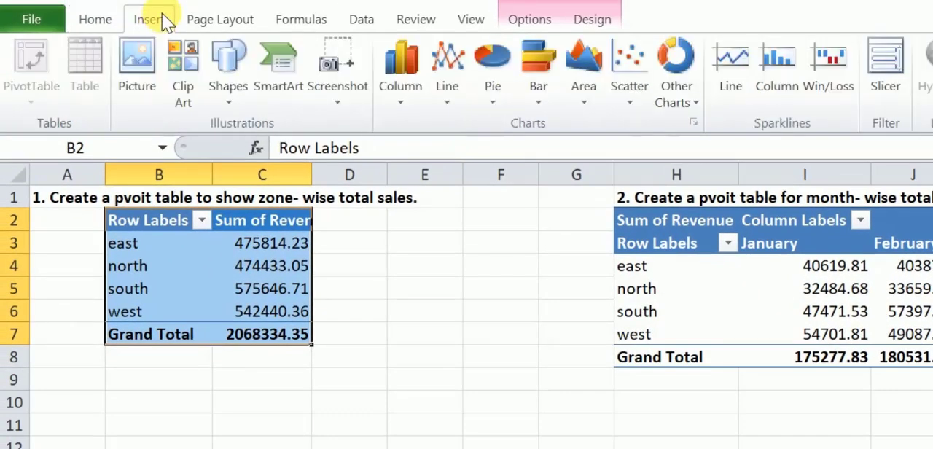
{"action": "left_click", "coordinate": [405, 102]}
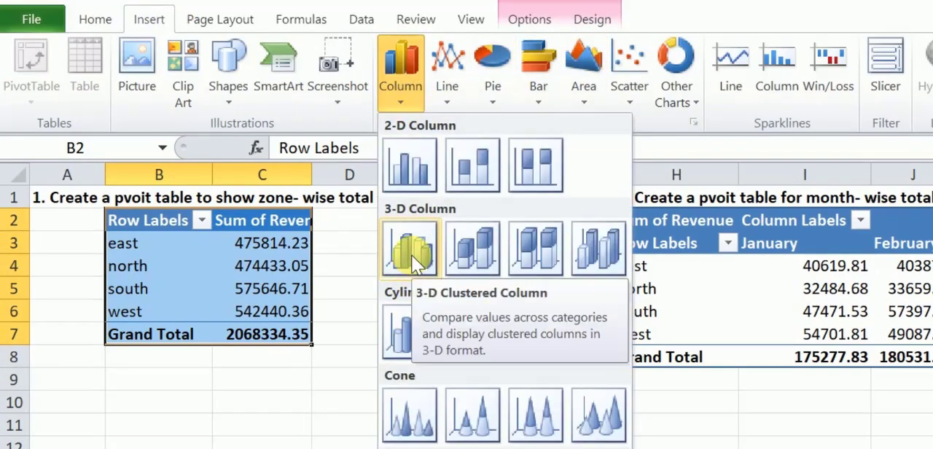
{"action": "left_click", "coordinate": [407, 332]}
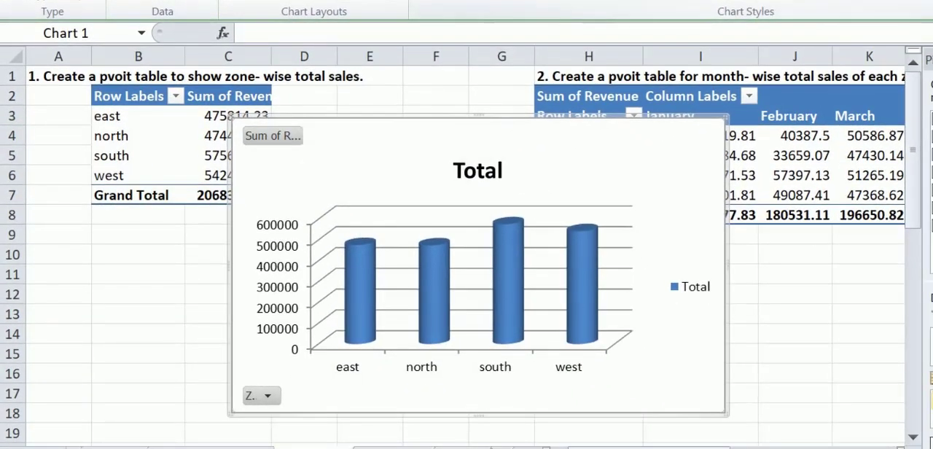
Apply an orange chart style and a layout with data labels and the legend below the title to the zone sales chart.
{"action": "left_click", "coordinate": [932, 0]}
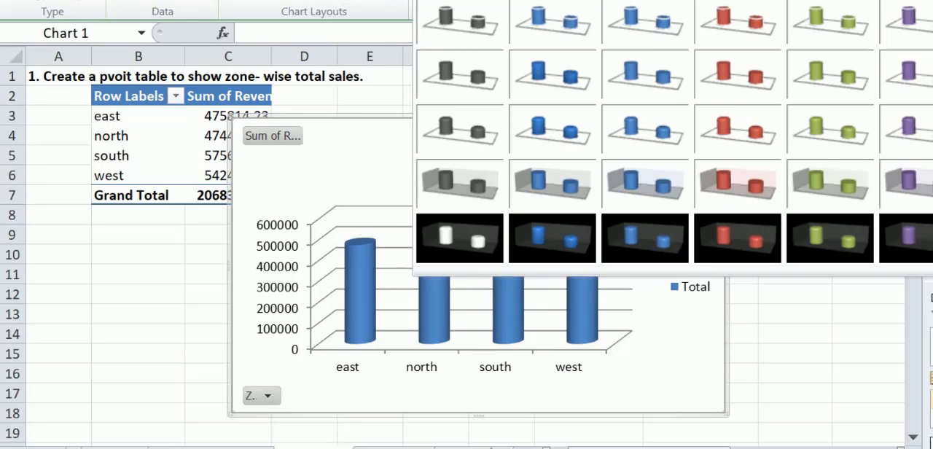
{"action": "left_click", "coordinate": [932, 135]}
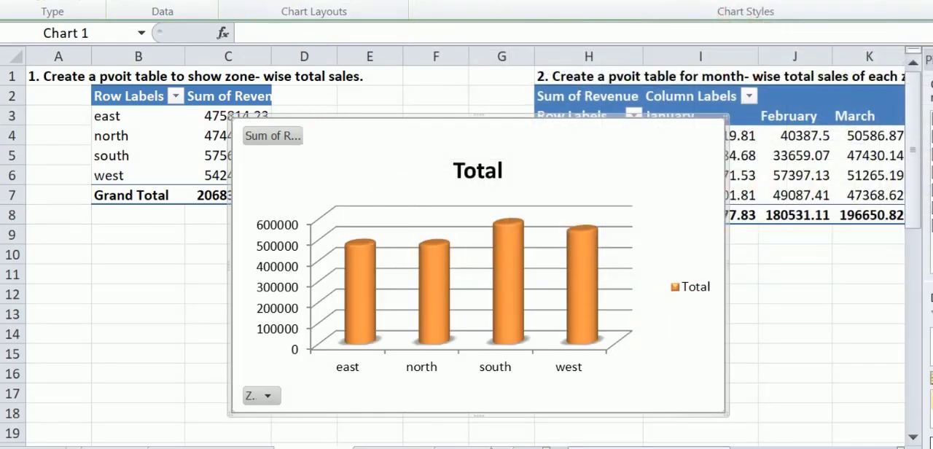
{"action": "left_click", "coordinate": [310, 1]}
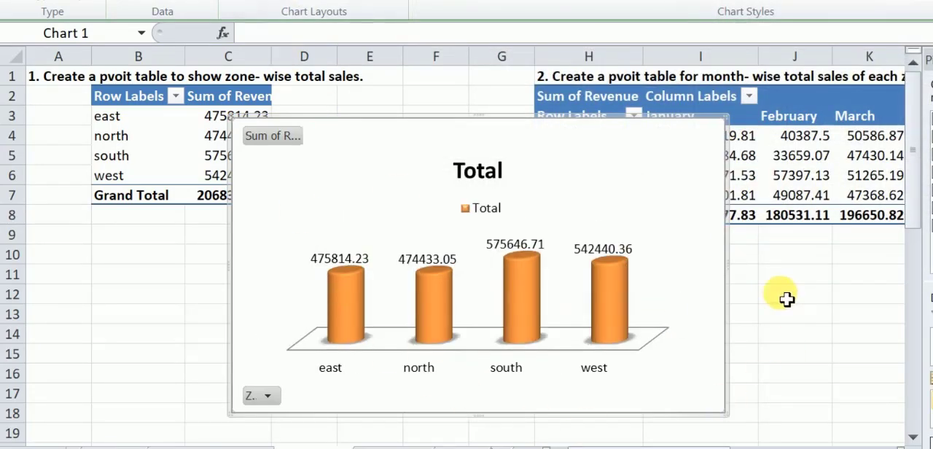
Narrow the zone sales chart slightly and change its title to "Zone- wise Sales".
{"action": "left_click_drag", "start_coordinate": [728, 271], "coordinate": [678, 269]}
{"action": "left_click", "coordinate": [447, 169]}
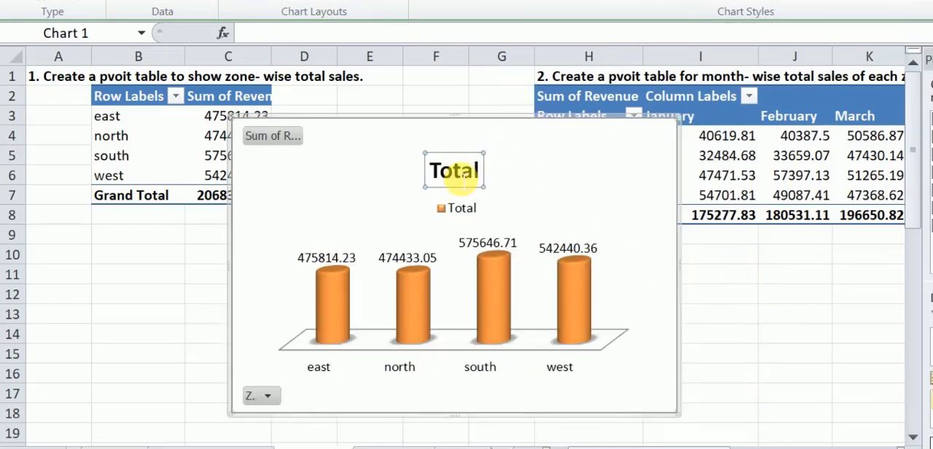
{"action": "double_click", "coordinate": [444, 174]}
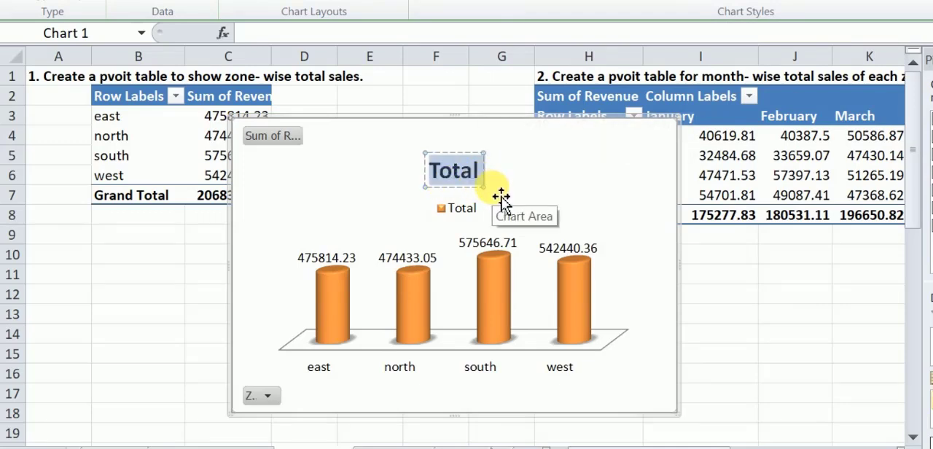
{"action": "type", "text": "Z"}
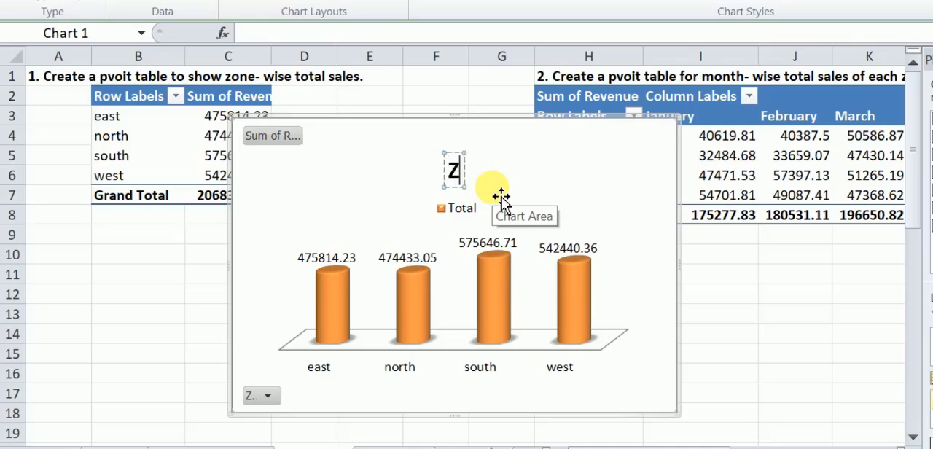
{"action": "type", "text": "one"}
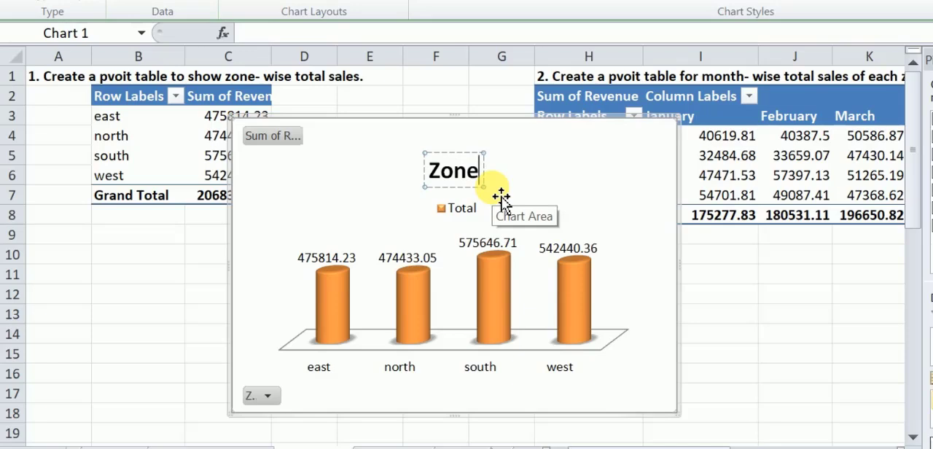
{"action": "type", "text": "- wise"}
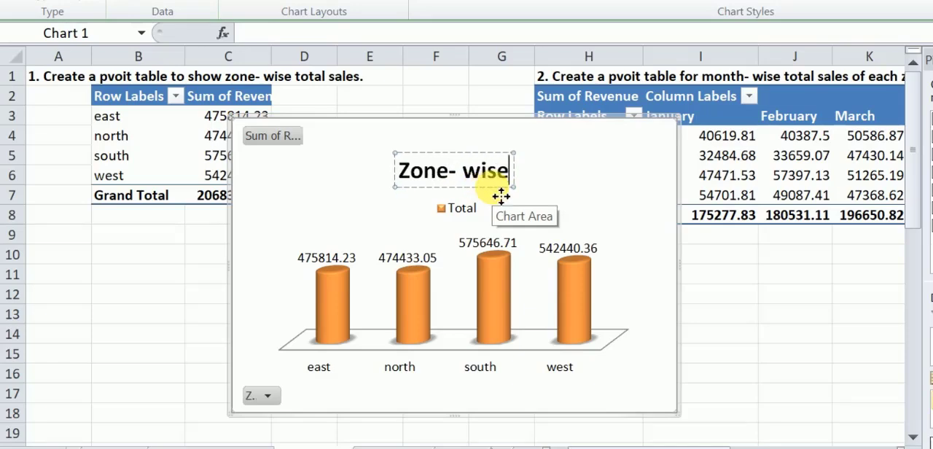
{"action": "type", "text": " Sales"}
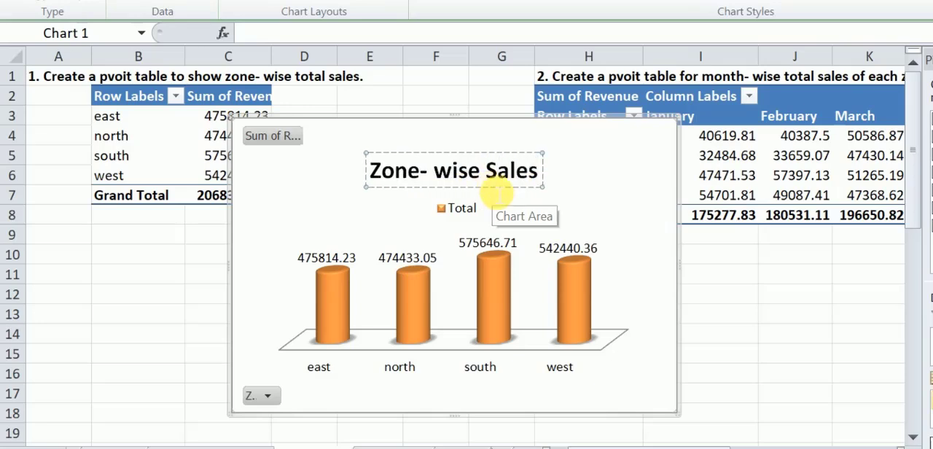
{"action": "left_click", "coordinate": [257, 217]}
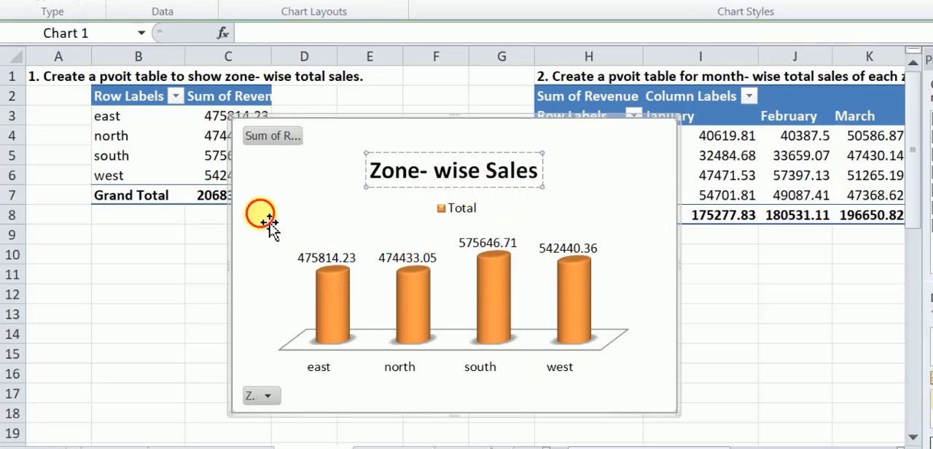
Filter the chart's Zone field to exclude east and north, keeping only south and west.
{"action": "left_click", "coordinate": [268, 396]}
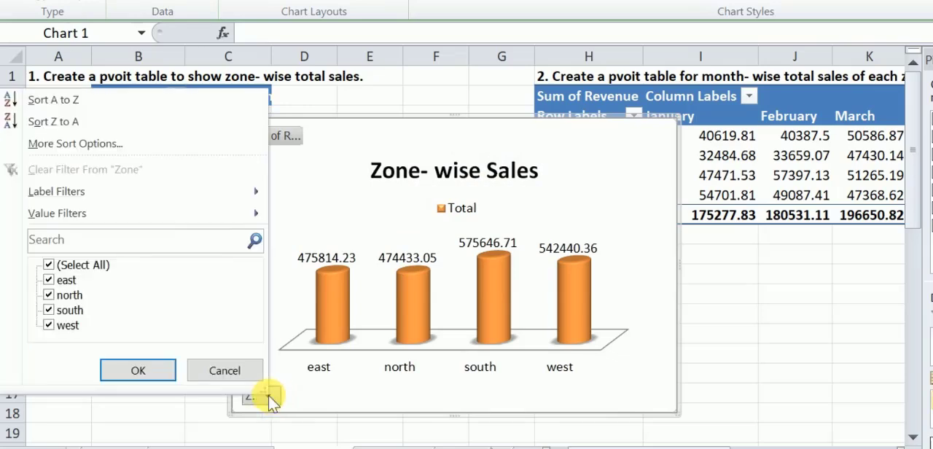
{"action": "left_click", "coordinate": [48, 280]}
{"action": "left_click", "coordinate": [48, 295]}
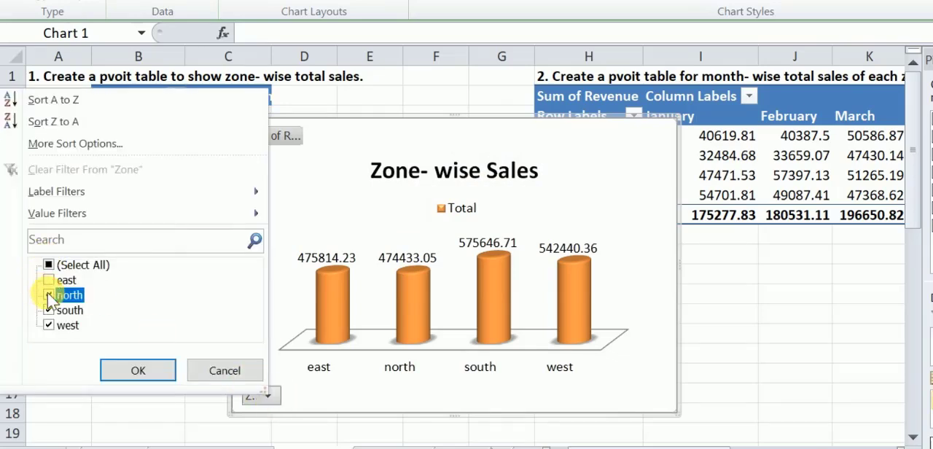
{"action": "left_click", "coordinate": [131, 369]}
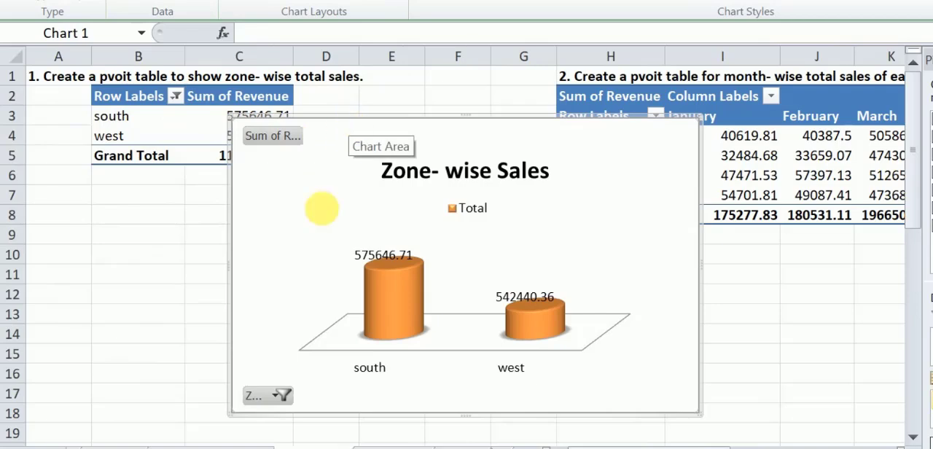
Include east and north again in the chart's Zone filter so that all four zones are selected.
{"action": "left_click", "coordinate": [281, 392]}
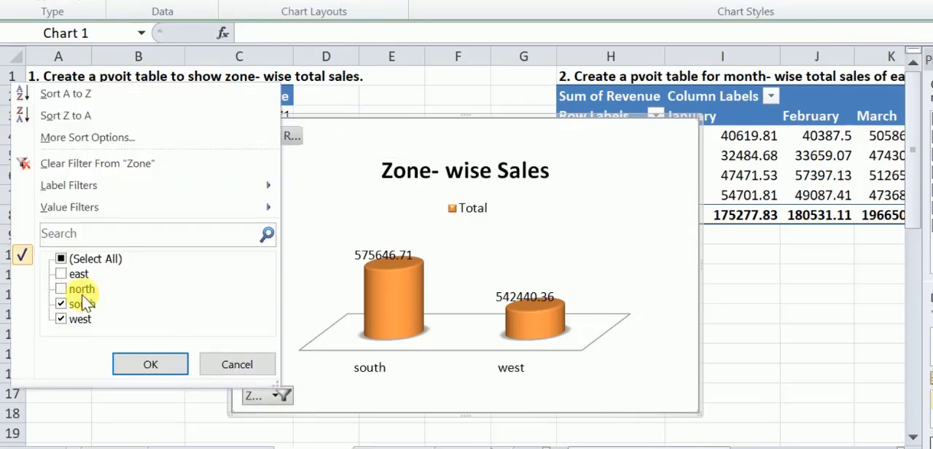
{"action": "left_click", "coordinate": [60, 274]}
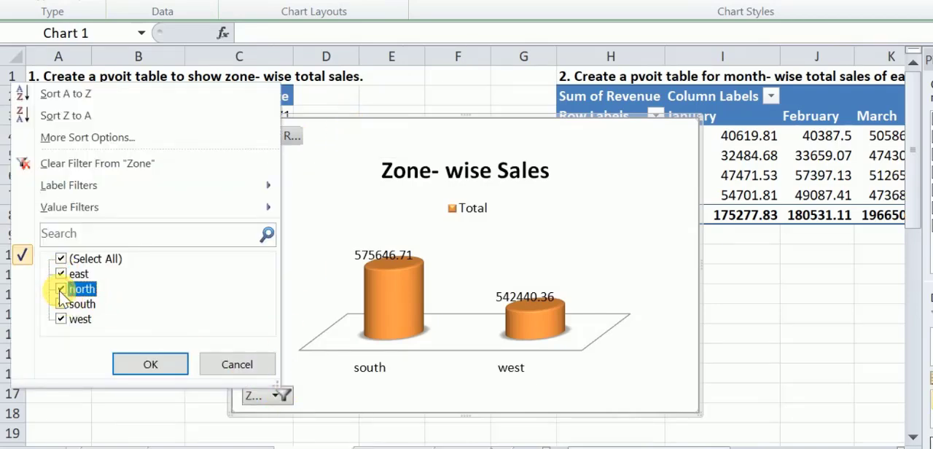
{"action": "left_click", "coordinate": [149, 364]}
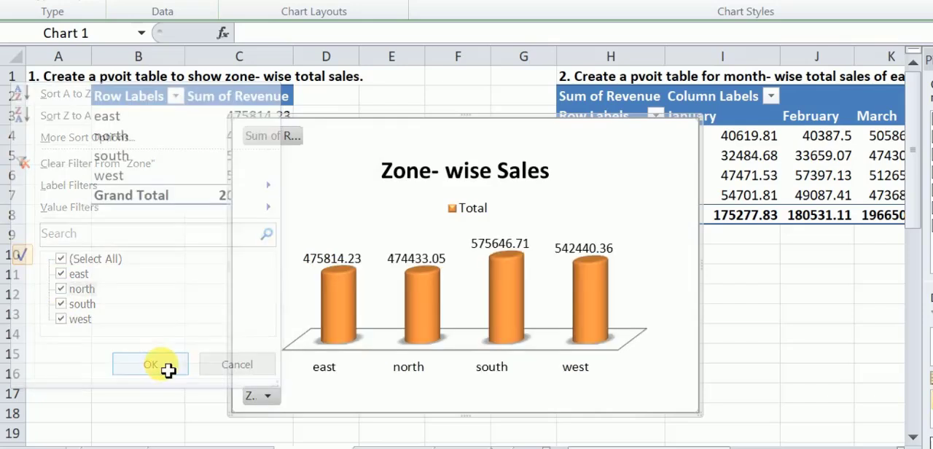
Move the Zone- wise Sales chart below its pivot table, starting at row 9, and narrow it to end at column F.
{"action": "left_click_drag", "start_coordinate": [385, 128], "coordinate": [224, 239]}
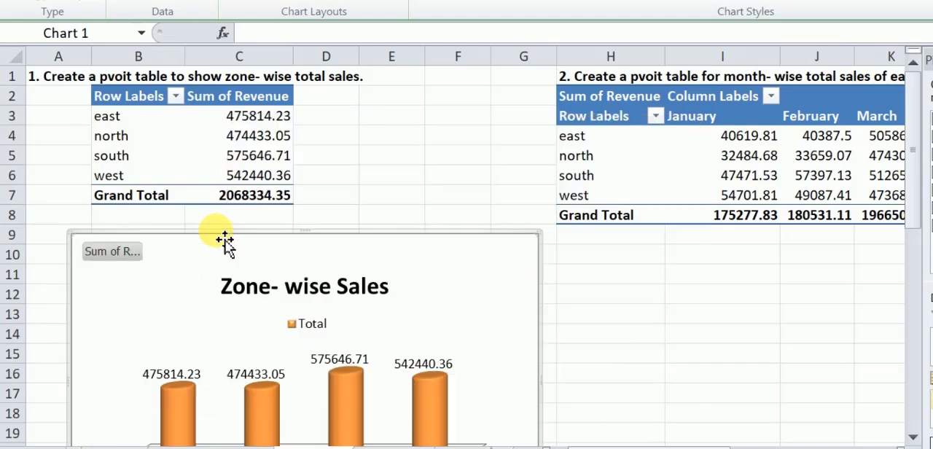
{"action": "left_click_drag", "start_coordinate": [551, 389], "coordinate": [493, 389]}
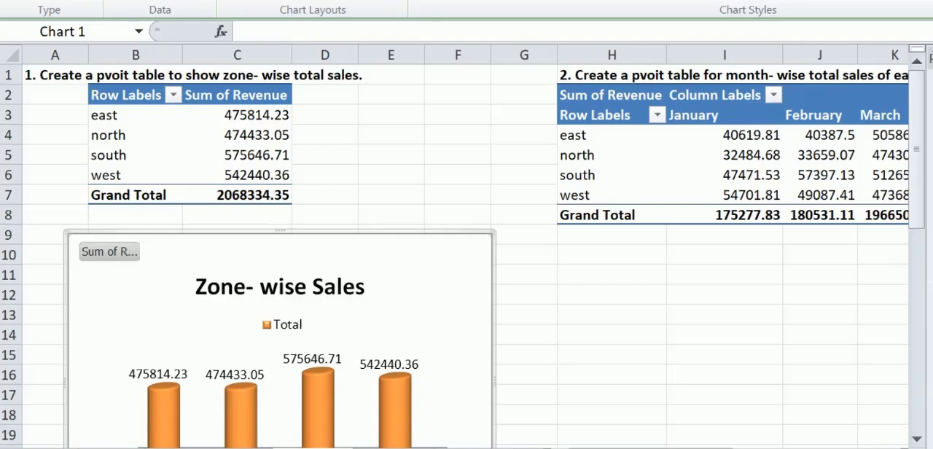
Go to the worksheet with the notes on how pivot tables and pivot charts differ from regular ones.
{"action": "key", "text": "ctrl+Page_Up"}
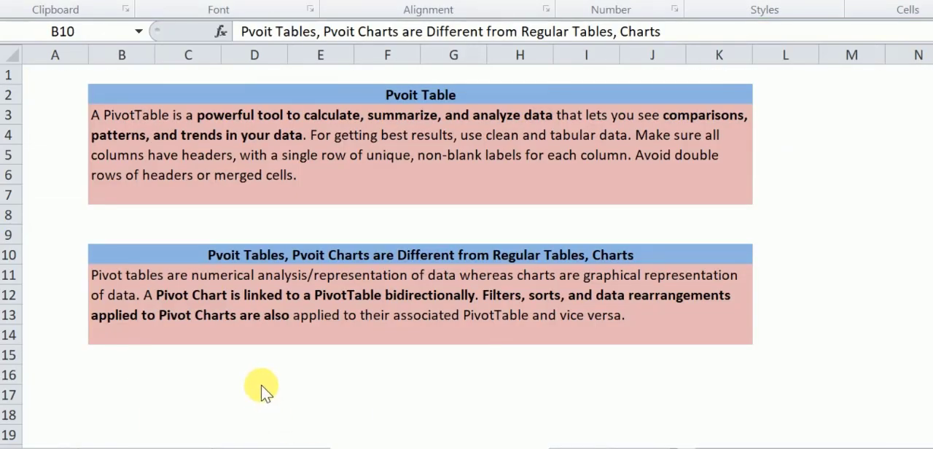
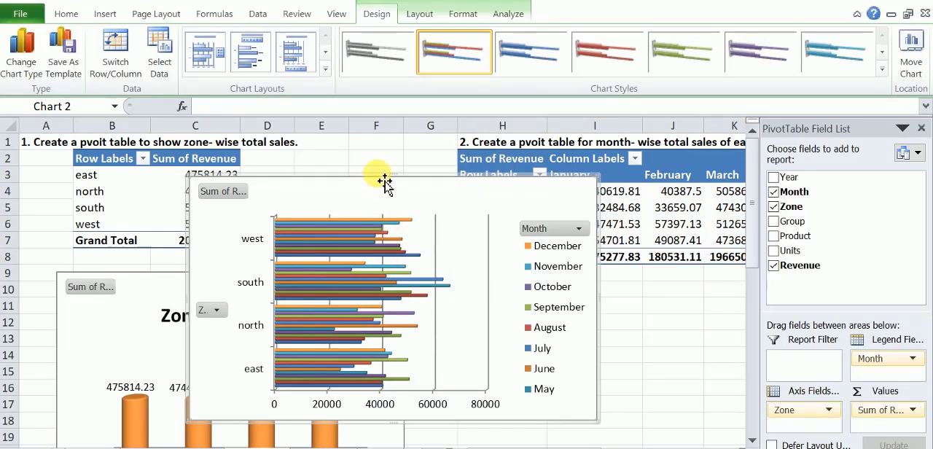
Move the month-wise zone sales bar chart below its pivot table, starting at column H, row 10.
{"action": "left_click_drag", "start_coordinate": [382, 182], "coordinate": [636, 282]}
{"action": "left_click_drag", "start_coordinate": [569, 448], "coordinate": [583, 448]}
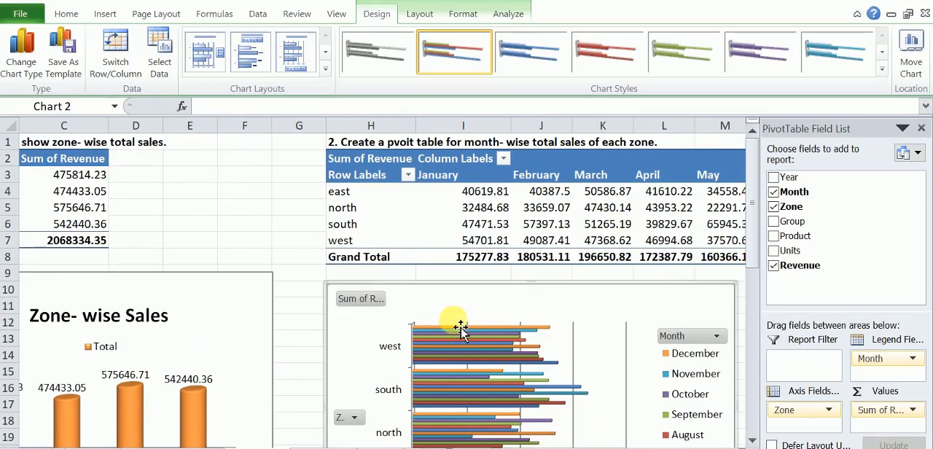
{"action": "scroll", "coordinate": [458, 330], "scroll_direction": "down", "scroll_amount": 2}
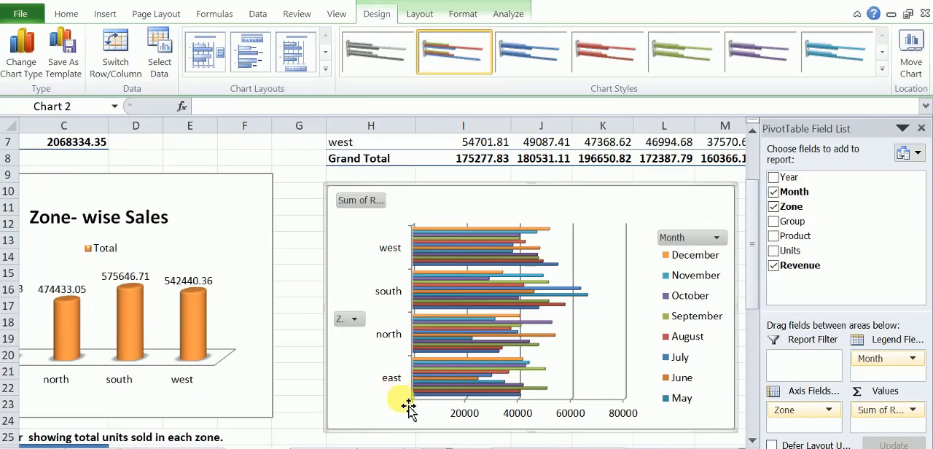
Exclude February and March in the bar chart's Month filter.
{"action": "left_click", "coordinate": [355, 320]}
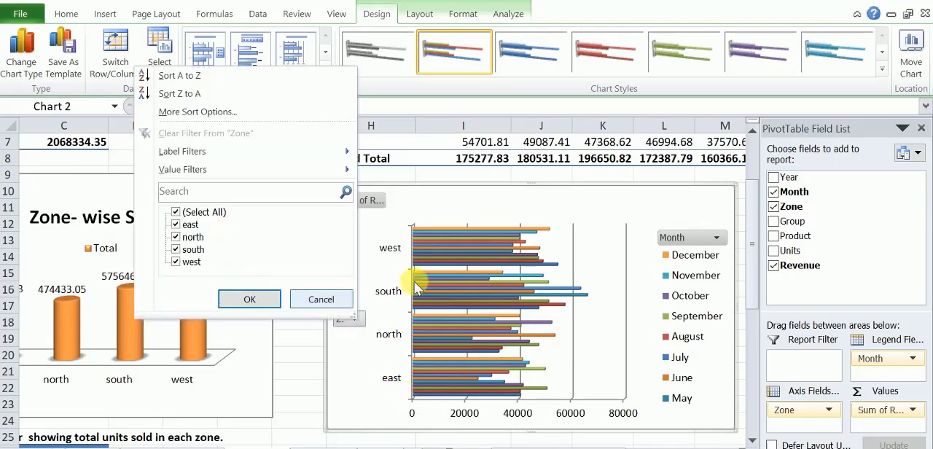
{"action": "left_click", "coordinate": [720, 236]}
{"action": "left_click", "coordinate": [720, 237]}
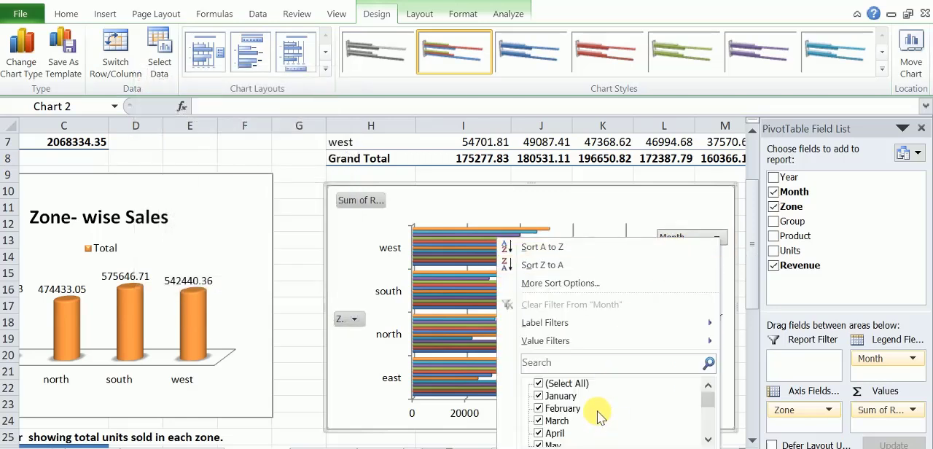
{"action": "left_click", "coordinate": [539, 409]}
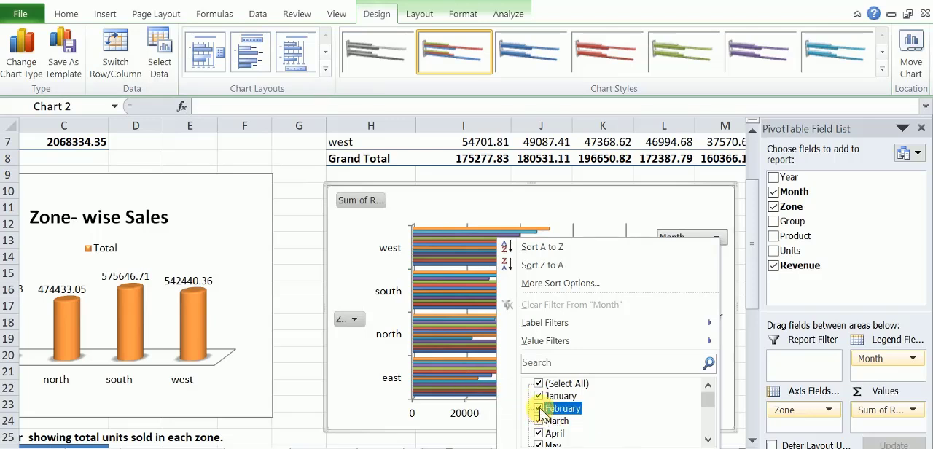
{"action": "left_click", "coordinate": [539, 422]}
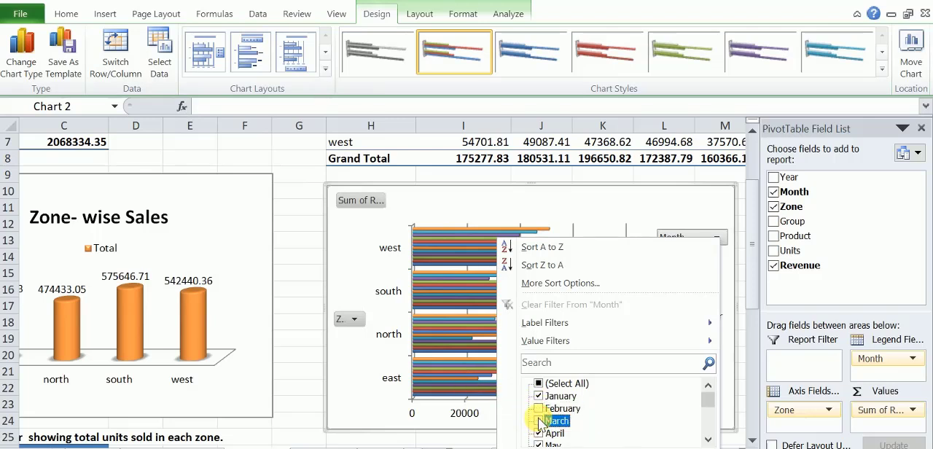
{"action": "left_click", "coordinate": [707, 439]}
{"action": "left_click", "coordinate": [707, 439]}
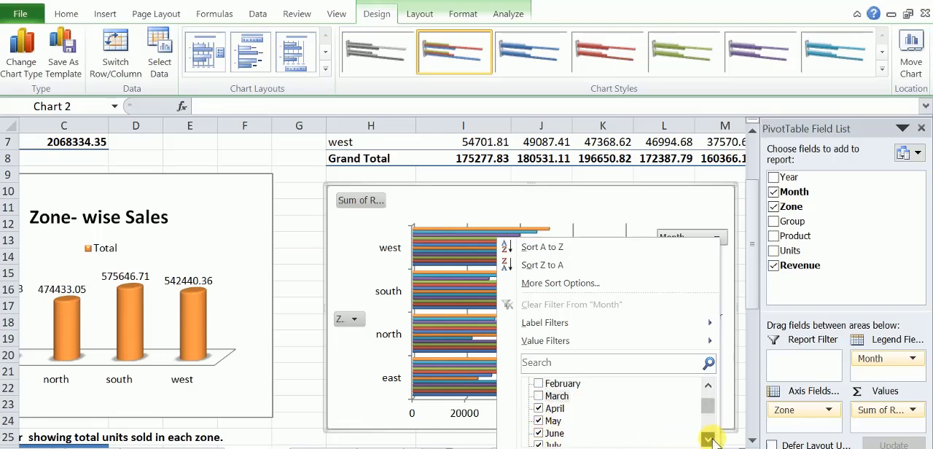
{"action": "left_click", "coordinate": [707, 439]}
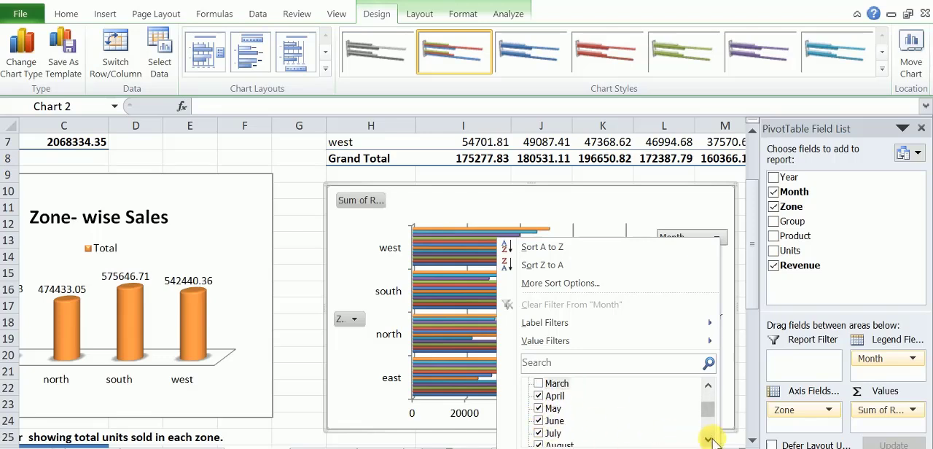
Exclude August, September, October and November as well and apply the Month filter to the chart.
{"action": "left_click", "coordinate": [540, 444]}
{"action": "left_click", "coordinate": [707, 439]}
{"action": "left_click", "coordinate": [707, 438]}
{"action": "left_click", "coordinate": [706, 438]}
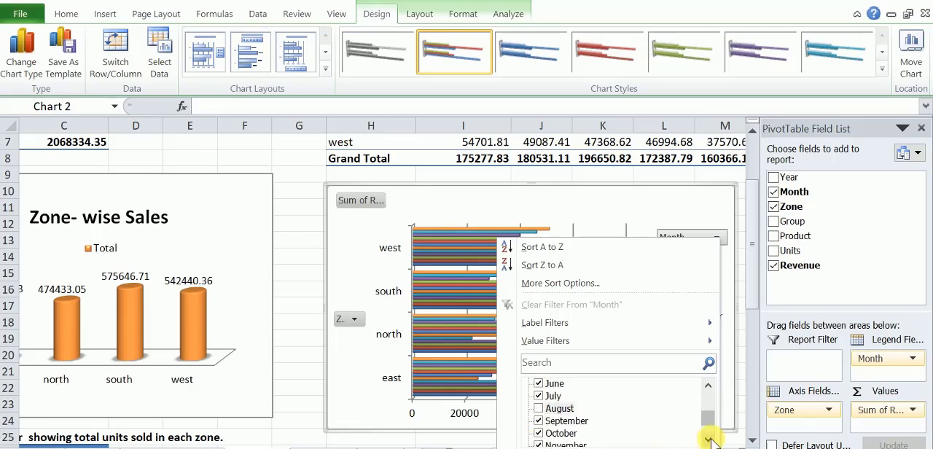
{"action": "left_click", "coordinate": [540, 421]}
{"action": "left_click", "coordinate": [538, 433]}
{"action": "left_click", "coordinate": [538, 443]}
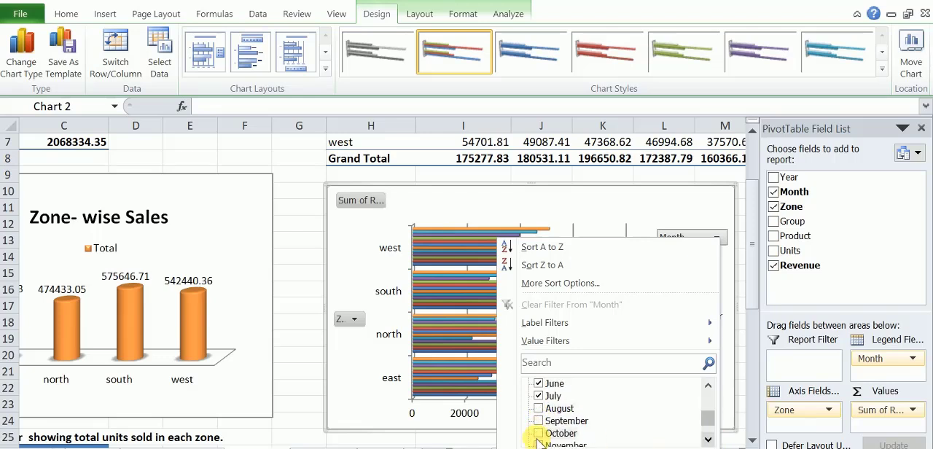
{"action": "left_click", "coordinate": [537, 433]}
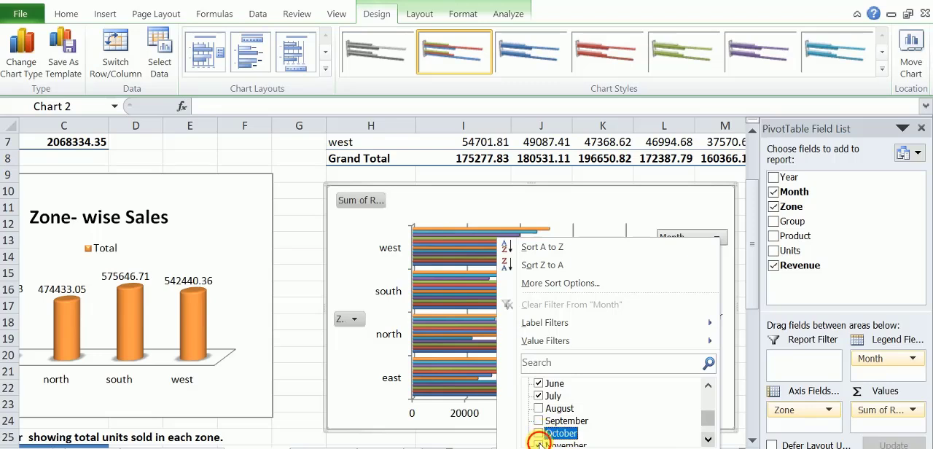
{"action": "left_click", "coordinate": [538, 443]}
{"action": "left_click", "coordinate": [707, 438]}
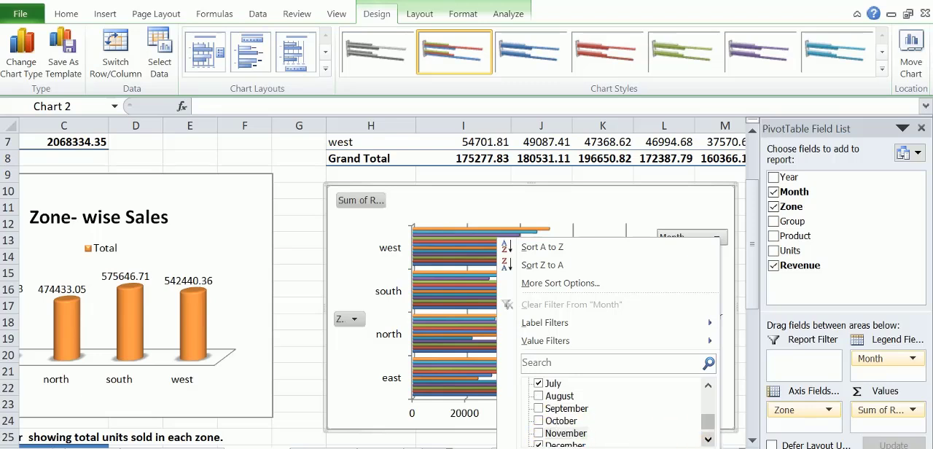
{"action": "left_click", "coordinate": [628, 447]}
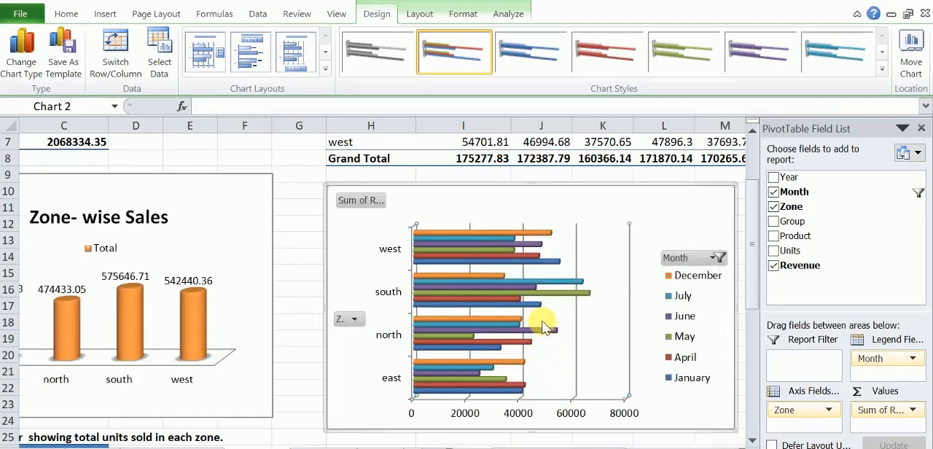
Stretch the bar chart down to about row 29 and give it the layout with a chart title and side legend.
{"action": "left_click", "coordinate": [244, 62]}
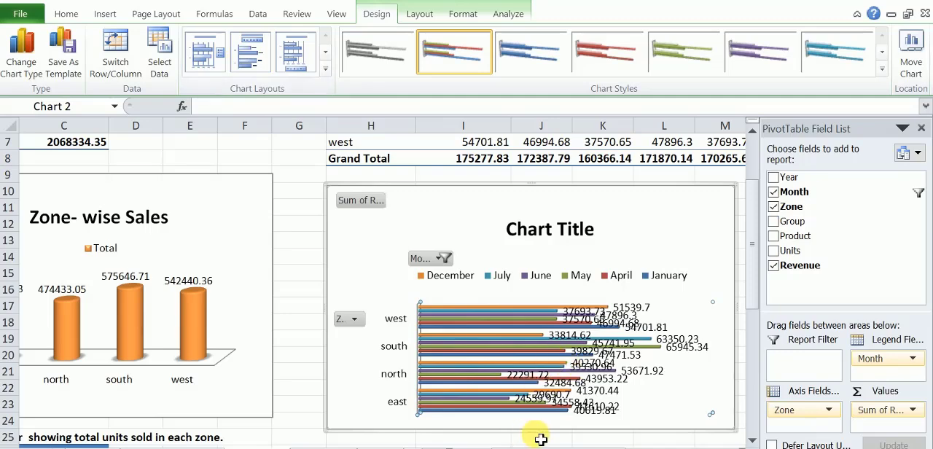
{"action": "left_click_drag", "start_coordinate": [533, 432], "coordinate": [536, 447]}
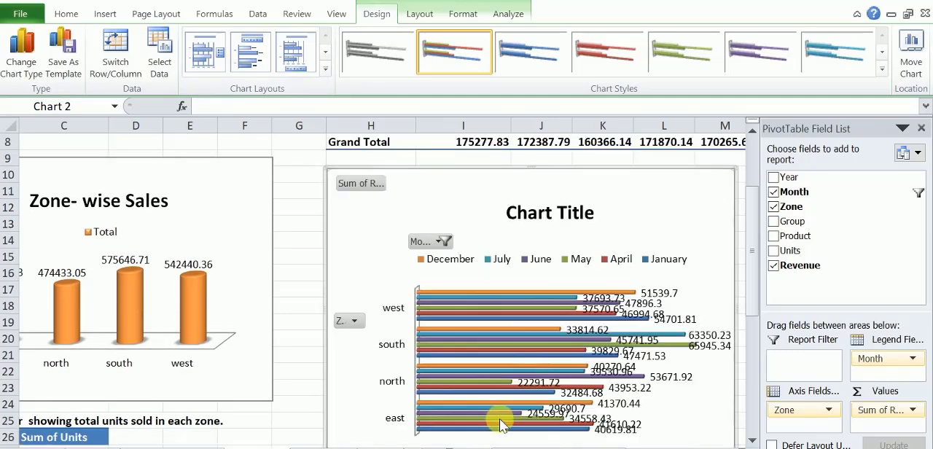
{"action": "scroll", "coordinate": [503, 423], "scroll_direction": "down", "scroll_amount": 2}
{"action": "left_click_drag", "start_coordinate": [531, 354], "coordinate": [531, 394]}
{"action": "left_click", "coordinate": [206, 64]}
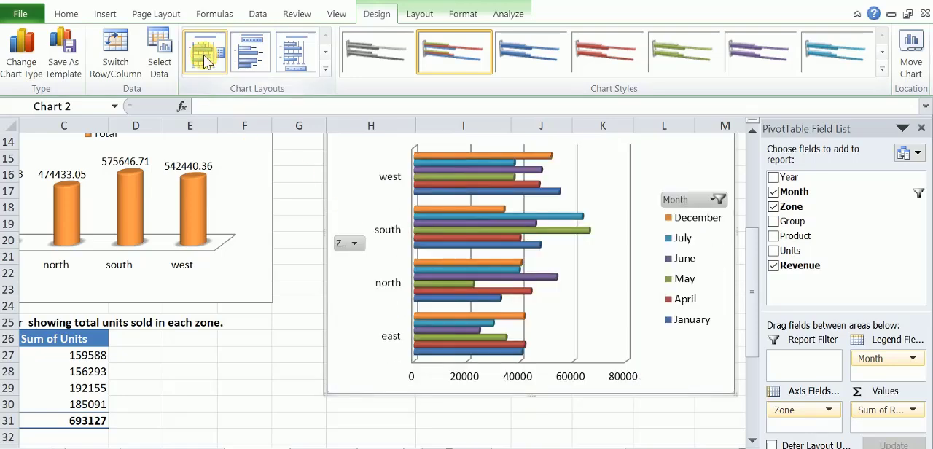
{"action": "scroll", "coordinate": [467, 436], "scroll_direction": "up", "scroll_amount": 1}
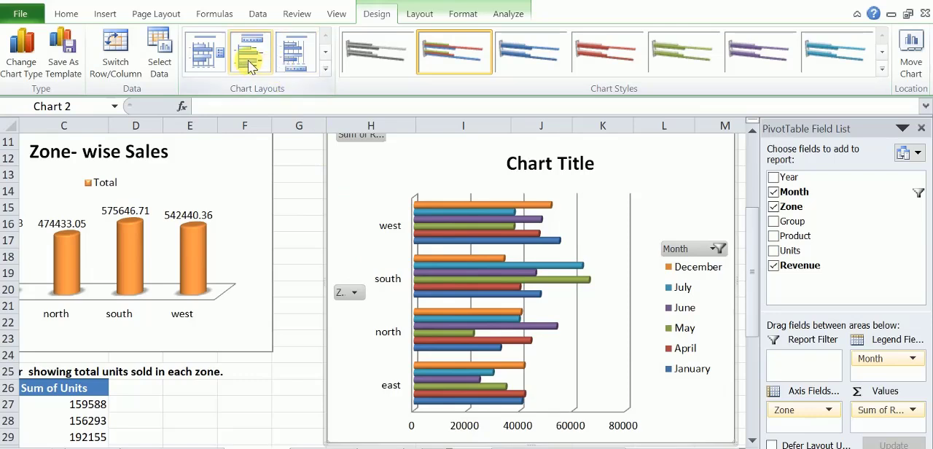
Refine the chart's Month filter to keep only January, April, June, July and December.
{"action": "left_click", "coordinate": [719, 249]}
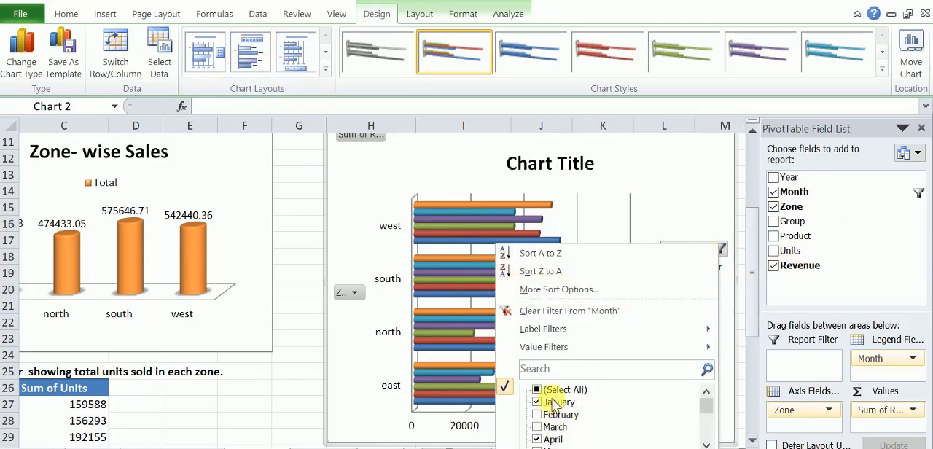
{"action": "left_click", "coordinate": [554, 439]}
{"action": "left_click", "coordinate": [706, 444]}
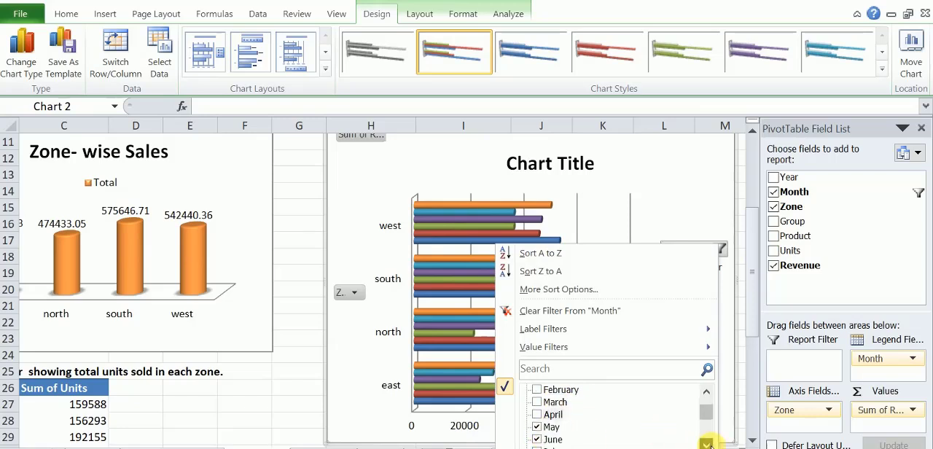
{"action": "left_click", "coordinate": [706, 444]}
{"action": "key", "text": "Escape"}
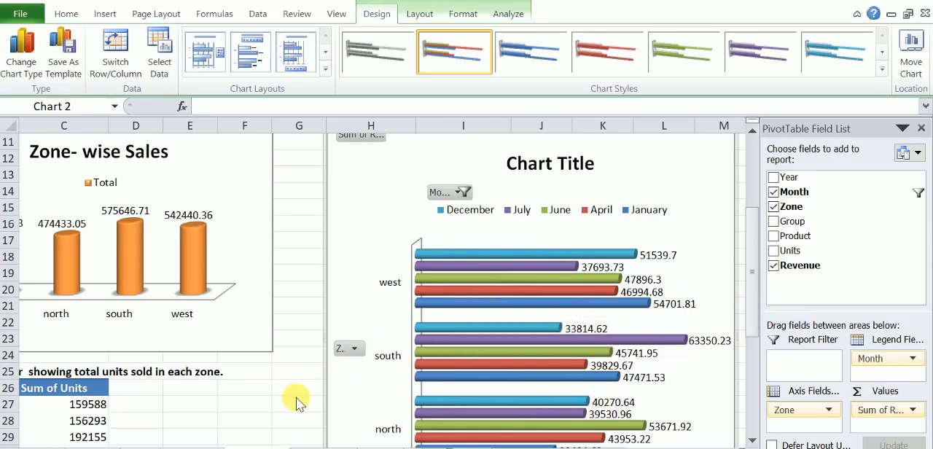
Change the bar chart's title to "Monthly Sales".
{"action": "scroll", "coordinate": [301, 399], "scroll_direction": "down", "scroll_amount": 2}
{"action": "scroll", "coordinate": [301, 399], "scroll_direction": "down", "scroll_amount": 3}
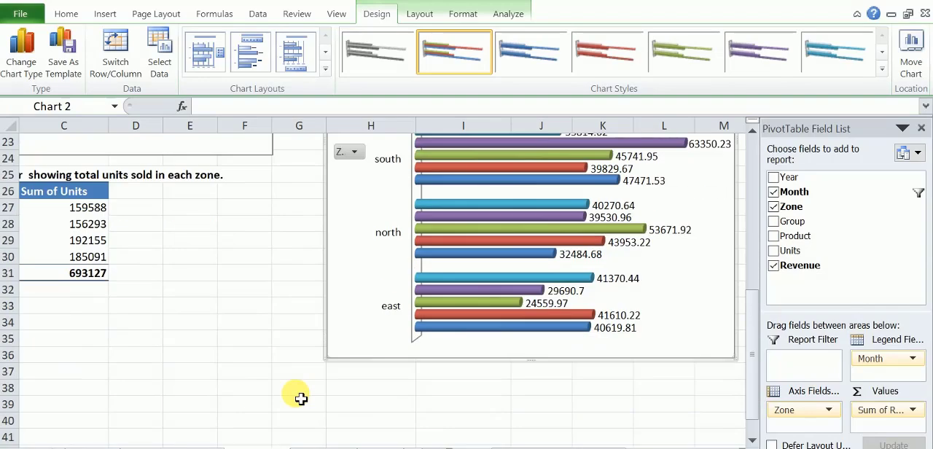
{"action": "scroll", "coordinate": [301, 399], "scroll_direction": "up", "scroll_amount": 3}
{"action": "scroll", "coordinate": [301, 398], "scroll_direction": "up", "scroll_amount": 2}
{"action": "scroll", "coordinate": [301, 399], "scroll_direction": "down", "scroll_amount": 4}
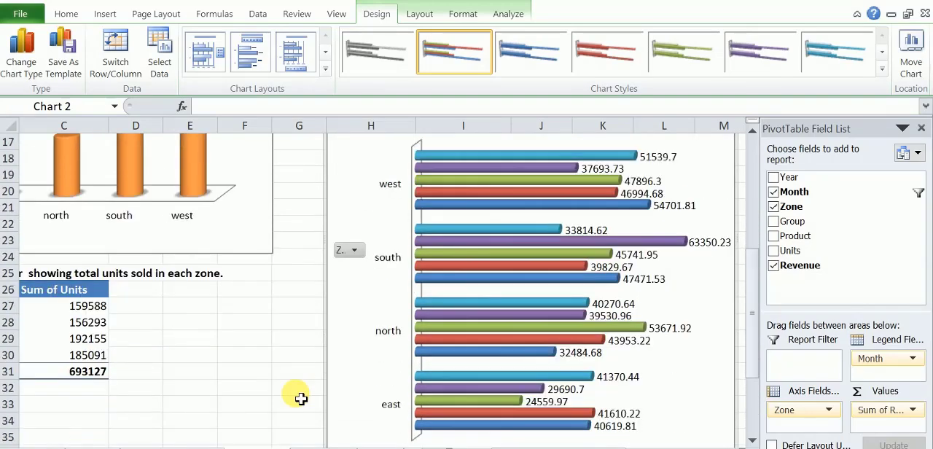
{"action": "scroll", "coordinate": [301, 399], "scroll_direction": "up", "scroll_amount": 6}
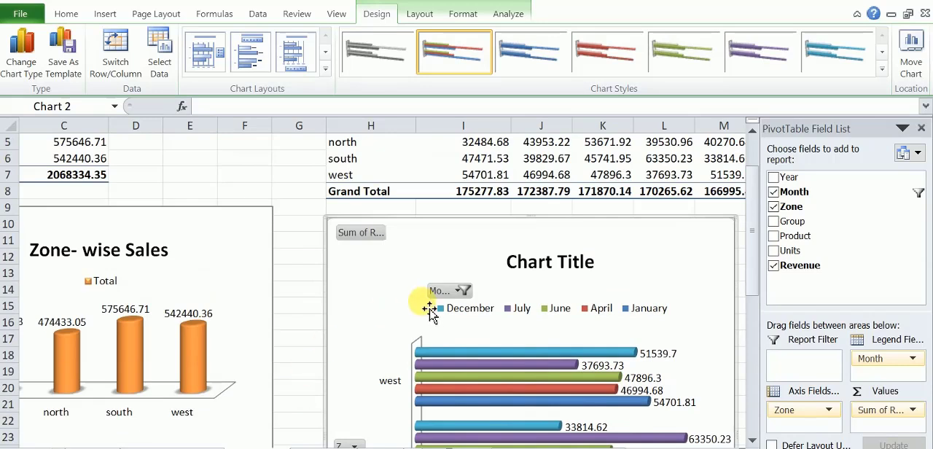
{"action": "left_click", "coordinate": [528, 269]}
{"action": "left_click_drag", "start_coordinate": [508, 267], "coordinate": [590, 270]}
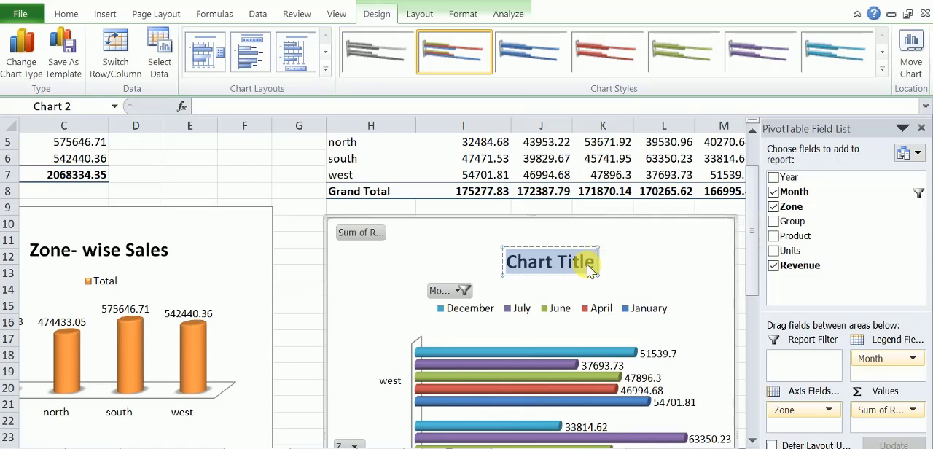
{"action": "type", "text": "Mon"}
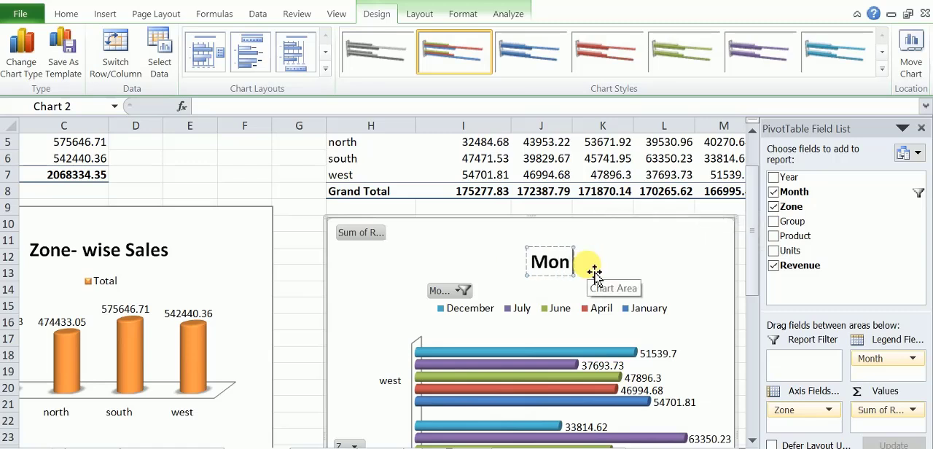
{"action": "type", "text": "thly"}
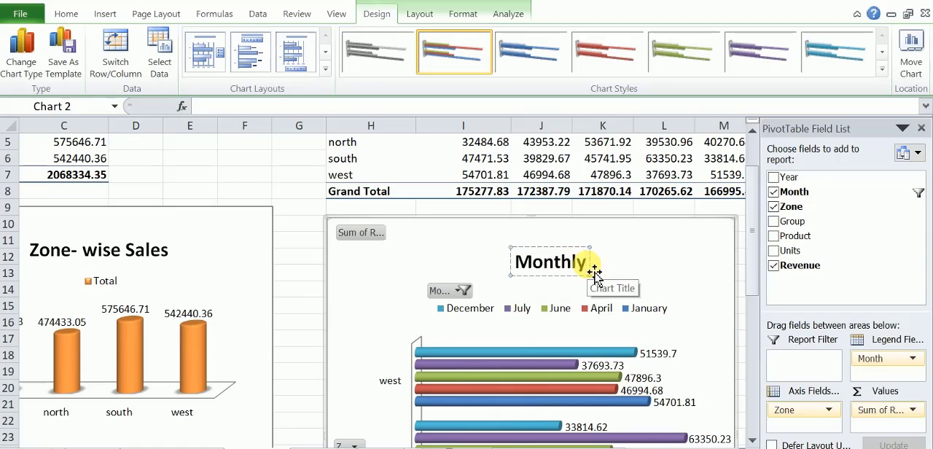
{"action": "type", "text": " S"}
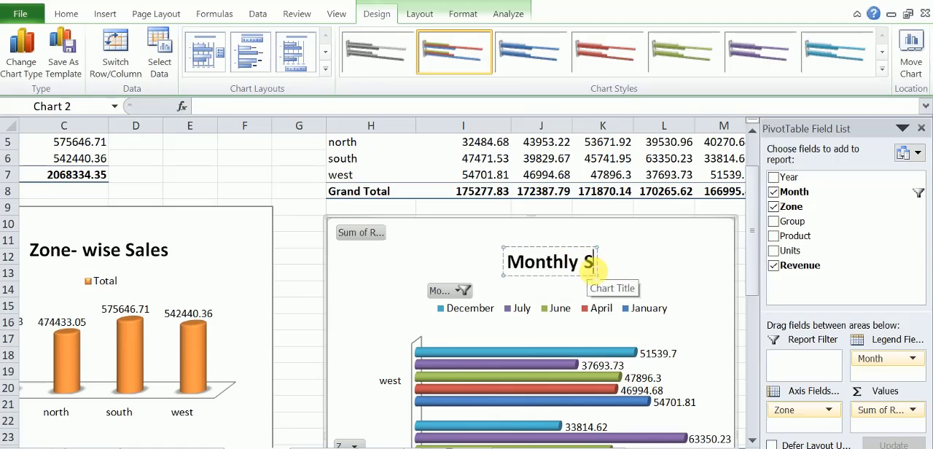
{"action": "type", "text": "ales"}
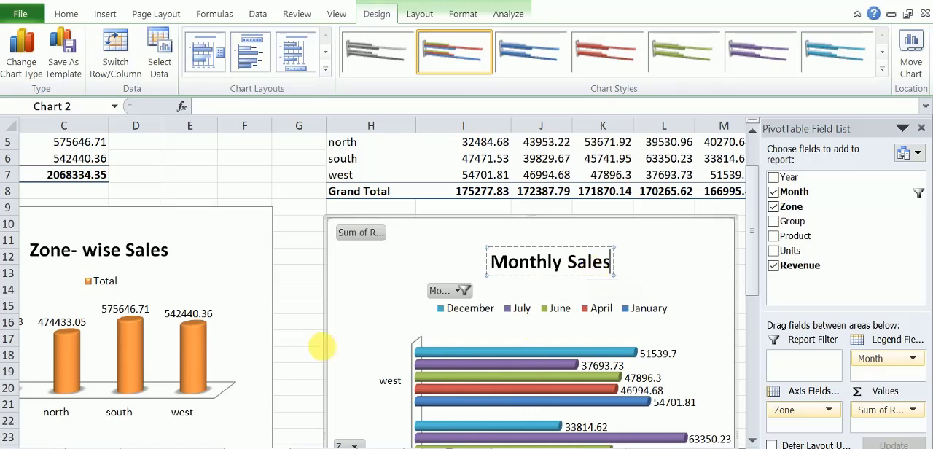
{"action": "left_click", "coordinate": [309, 356]}
Insert a doughnut chart from the pivot table of total units sold in each zone, cells B26:C31.
{"action": "scroll", "coordinate": [310, 399], "scroll_direction": "down", "scroll_amount": 6}
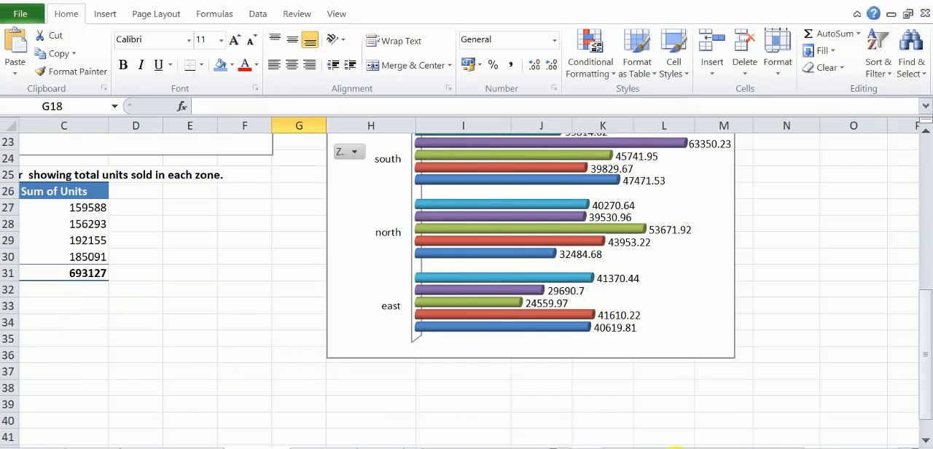
{"action": "left_click_drag", "start_coordinate": [674, 445], "coordinate": [607, 445]}
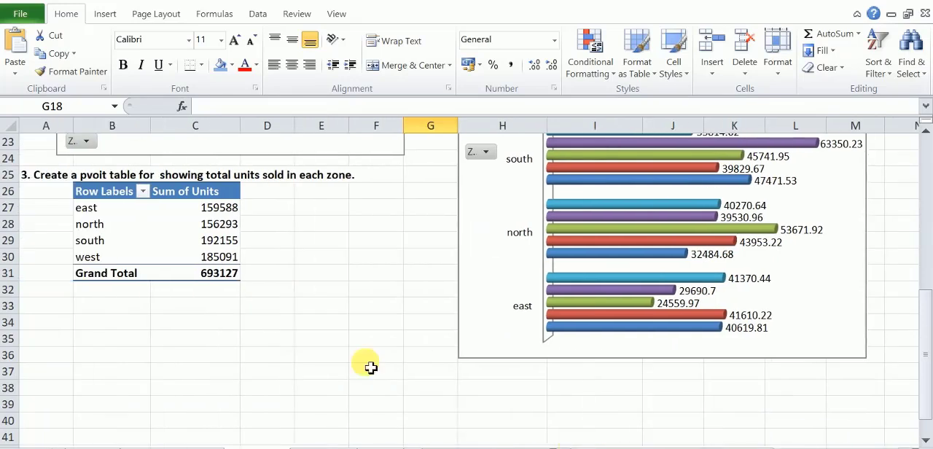
{"action": "left_click", "coordinate": [93, 316]}
{"action": "left_click_drag", "start_coordinate": [82, 190], "coordinate": [195, 280]}
{"action": "left_click", "coordinate": [107, 14]}
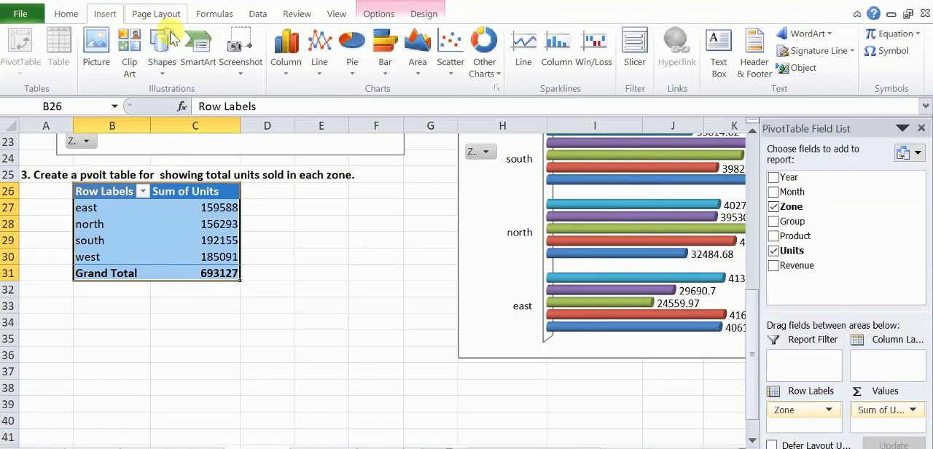
{"action": "left_click", "coordinate": [493, 80]}
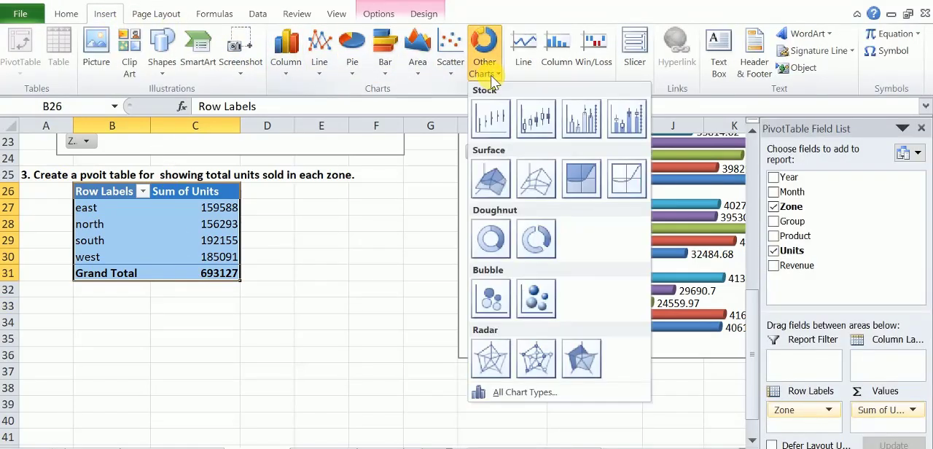
{"action": "left_click", "coordinate": [489, 240]}
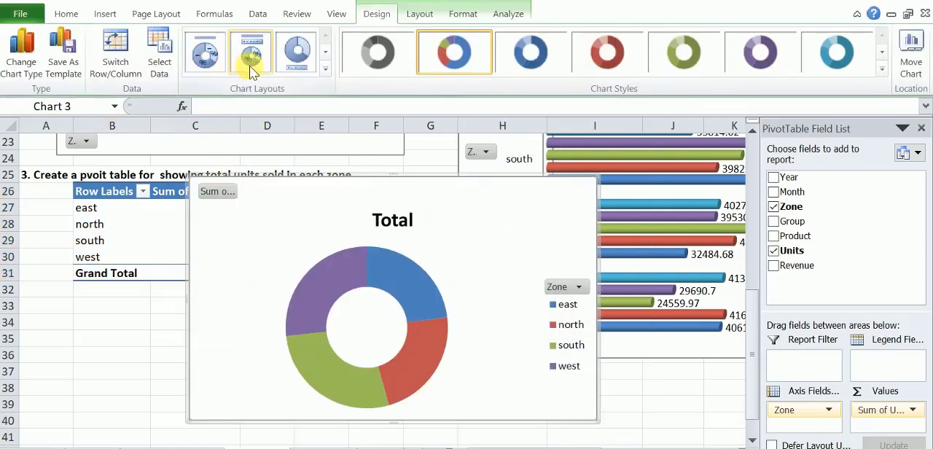
Give the doughnut chart the layout with zone names and percentages on the ring, plus the multicolour bevelled chart style.
{"action": "left_click", "coordinate": [206, 54]}
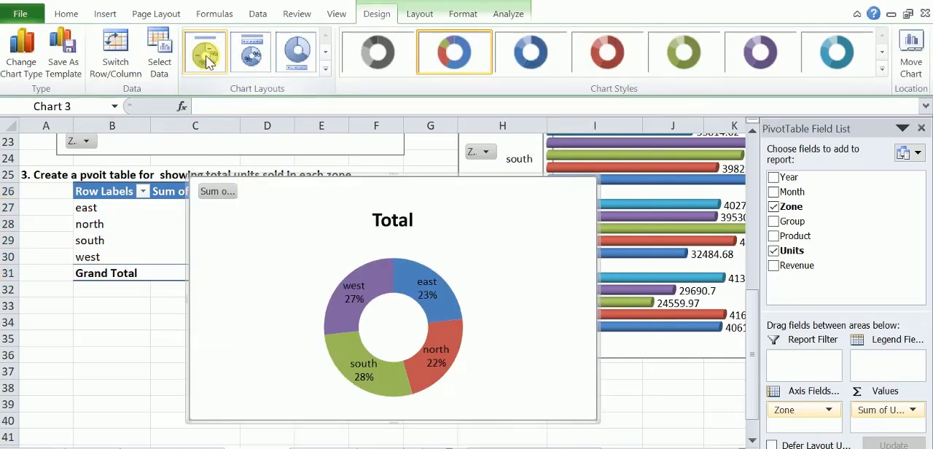
{"action": "left_click", "coordinate": [881, 69]}
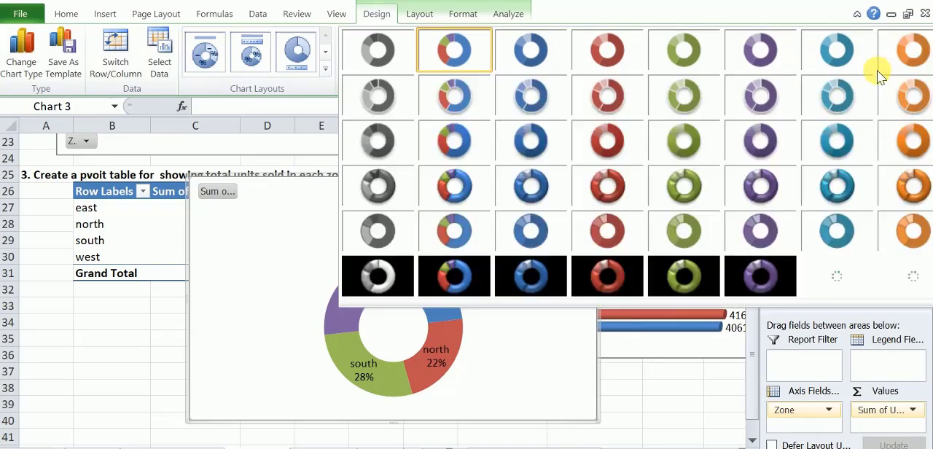
{"action": "left_click", "coordinate": [450, 186]}
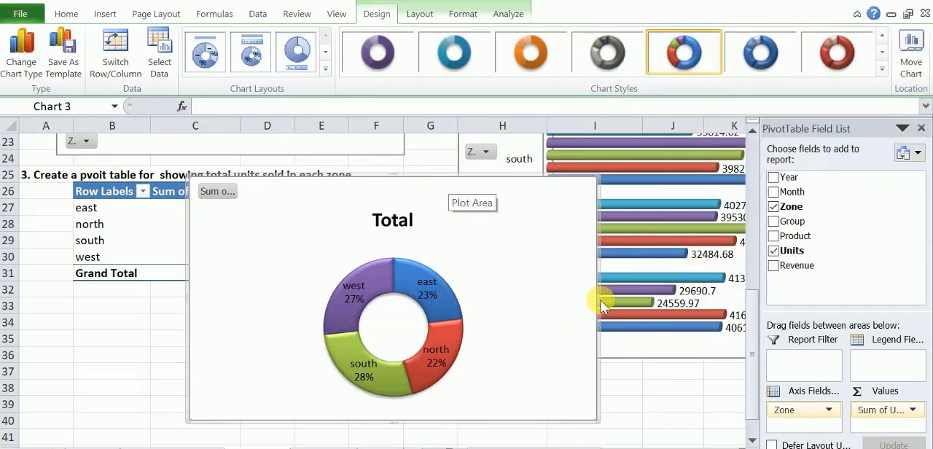
Narrow the doughnut chart so it ends in column G and change its title to "Units Sold".
{"action": "left_click_drag", "start_coordinate": [597, 300], "coordinate": [431, 315]}
{"action": "left_click", "coordinate": [313, 221]}
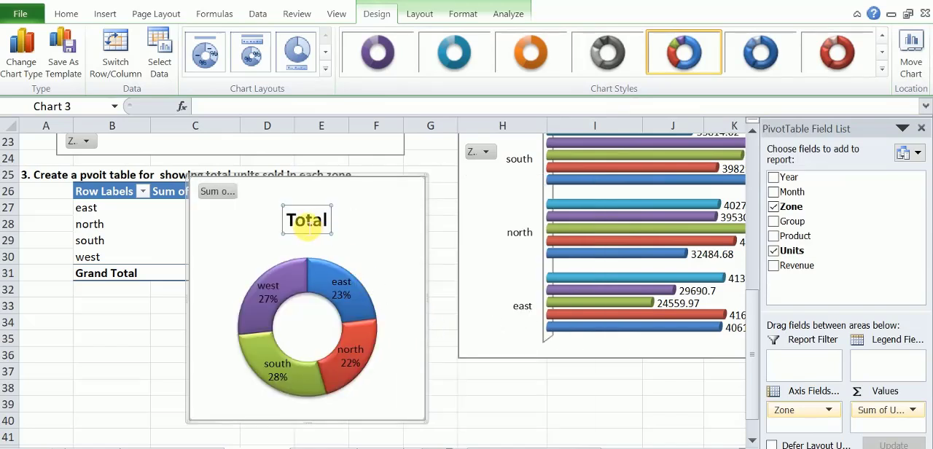
{"action": "double_click", "coordinate": [295, 222]}
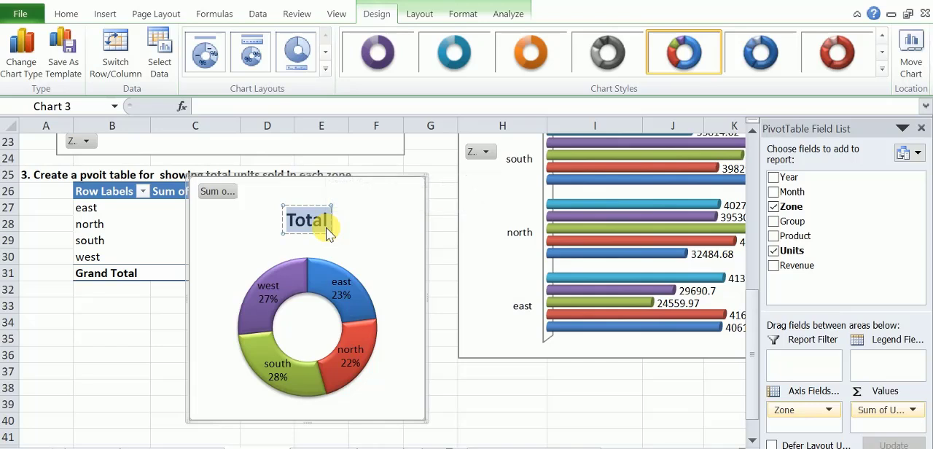
{"action": "type", "text": "Unit"}
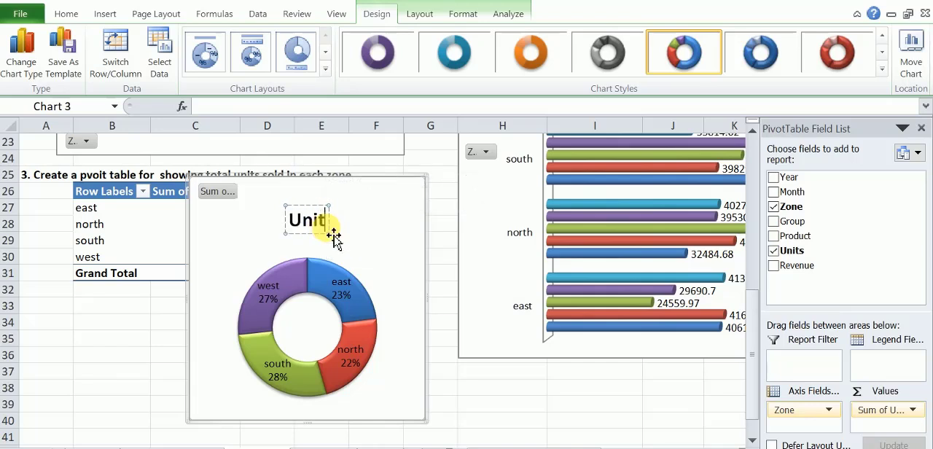
{"action": "type", "text": "s"}
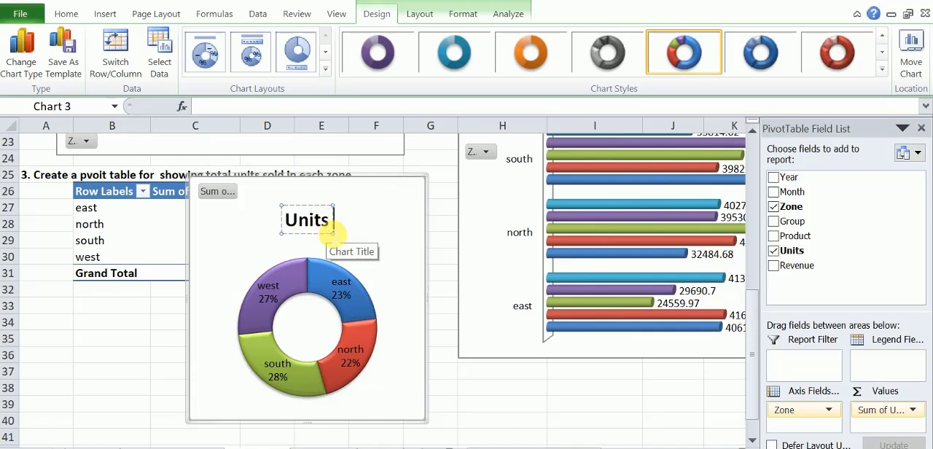
{"action": "type", "text": " Sold"}
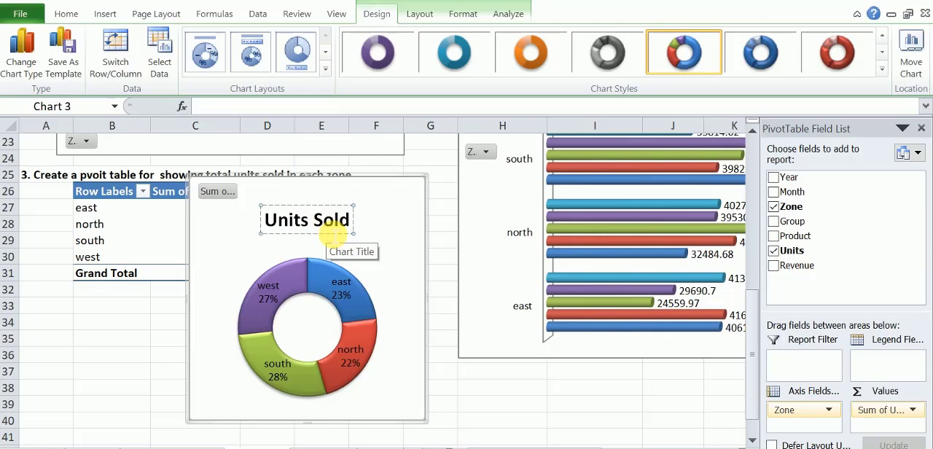
{"action": "left_click", "coordinate": [148, 372]}
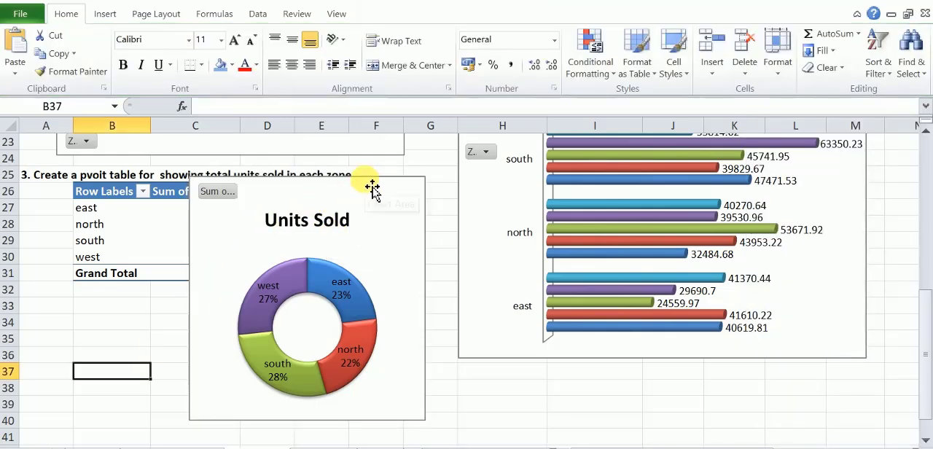
Move the Units Sold doughnut chart below its pivot table, starting at about cell B33.
{"action": "left_click_drag", "start_coordinate": [372, 188], "coordinate": [258, 306]}
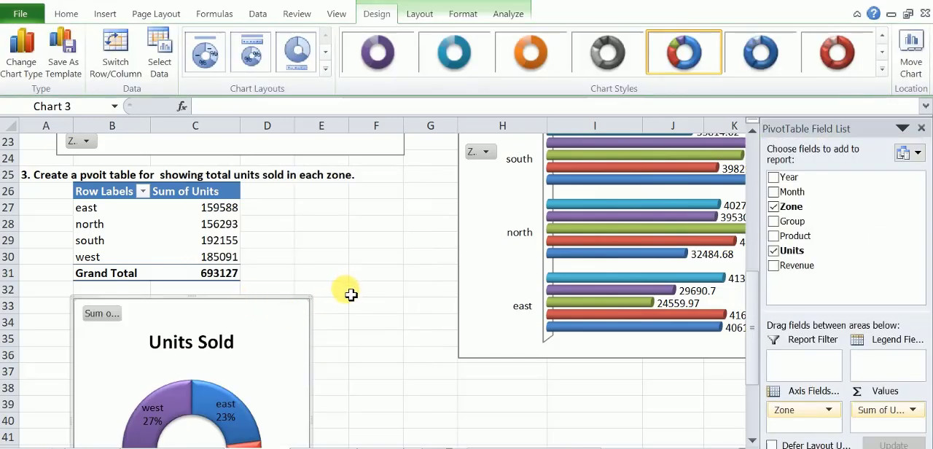
{"action": "scroll", "coordinate": [350, 294], "scroll_direction": "up", "scroll_amount": 7}
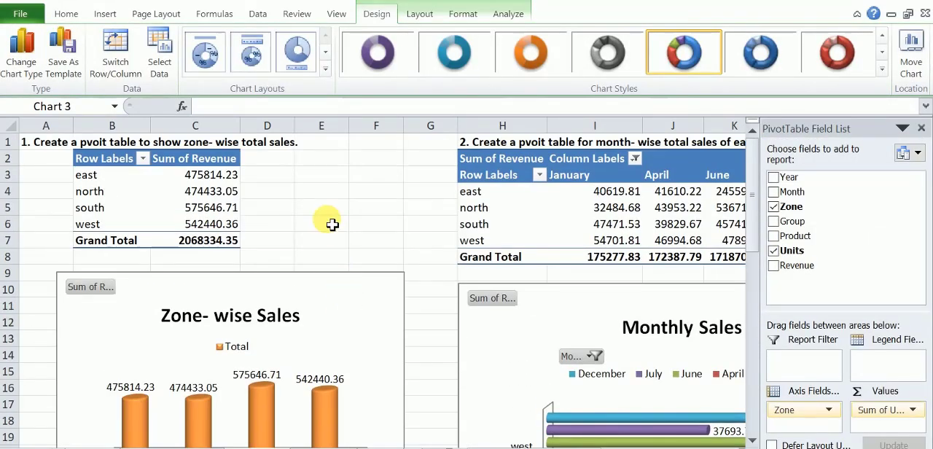
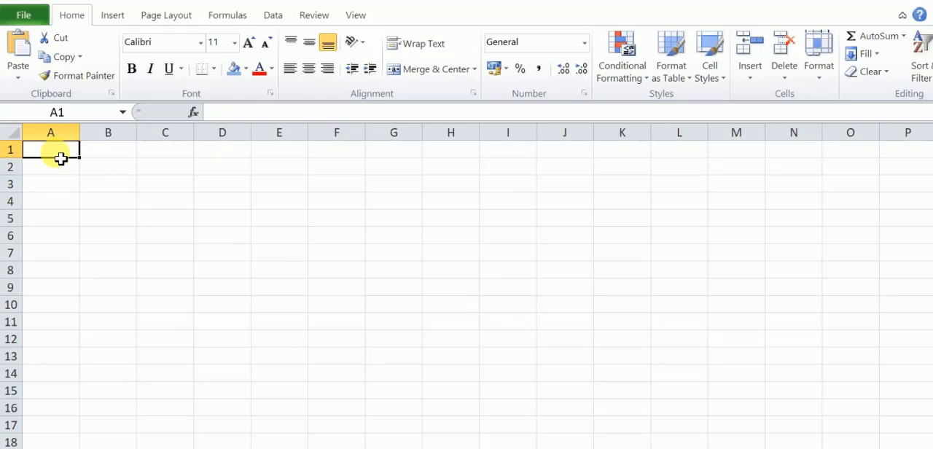
Enter the title "Company Annual Sales- Report Dashboard" in cell A1 of the blank sheet.
{"action": "type", "text": "C"}
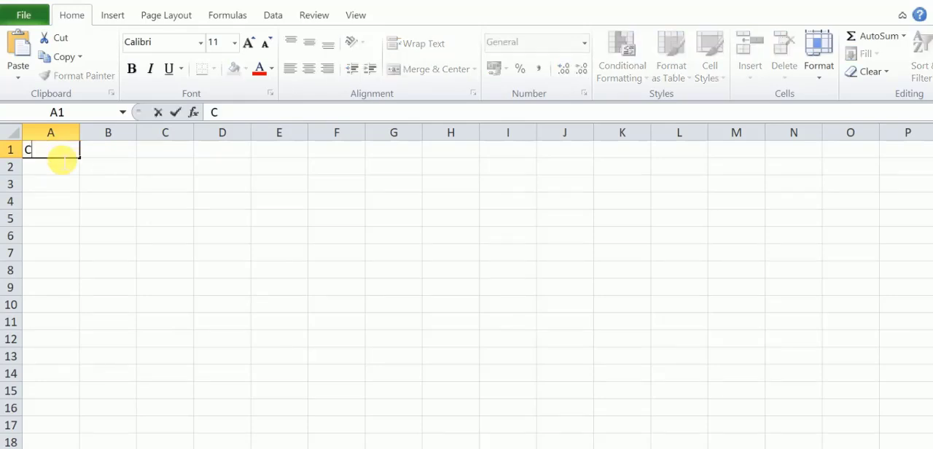
{"action": "type", "text": "omp"}
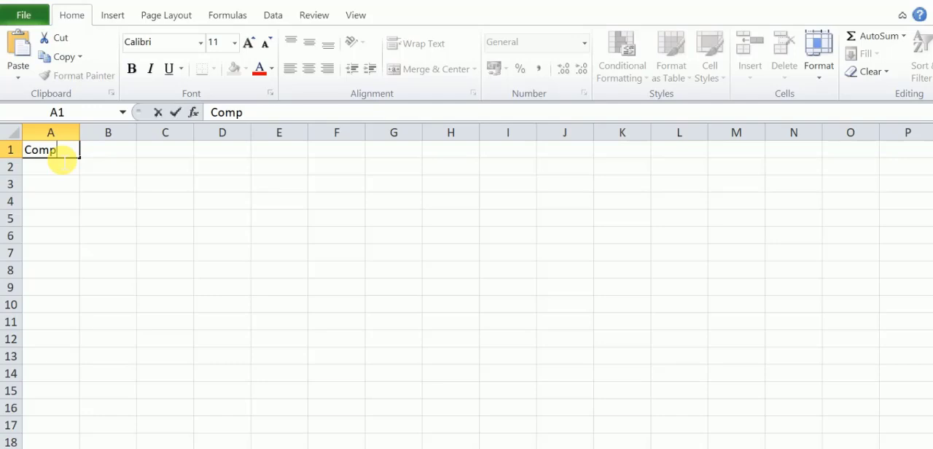
{"action": "type", "text": "any"}
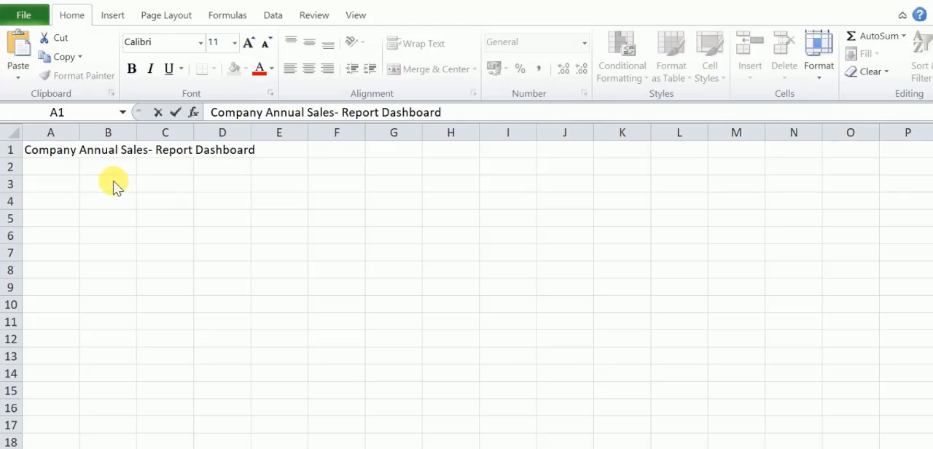
Enter the heading "Total Sales" in cell B3.
{"action": "left_click", "coordinate": [118, 188]}
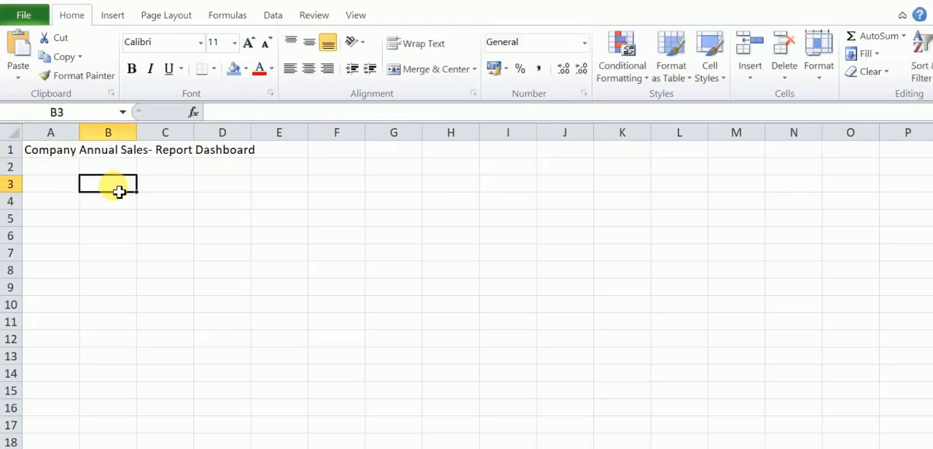
{"action": "type", "text": "Tot"}
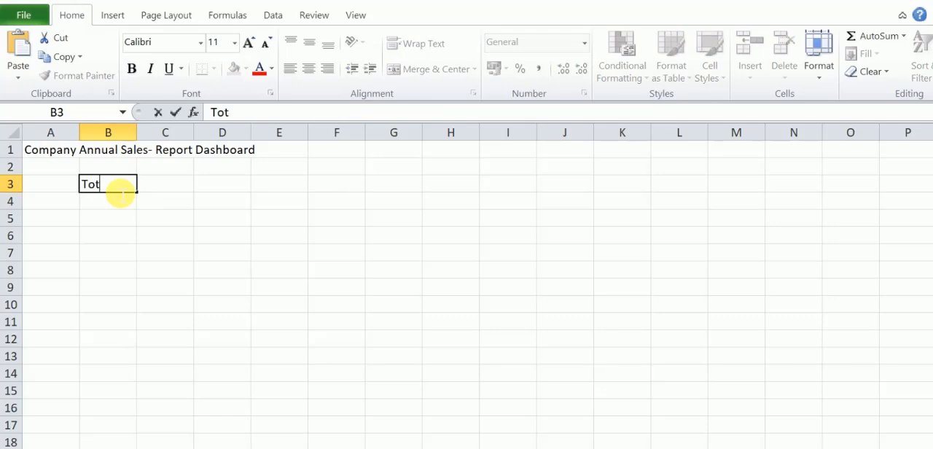
{"action": "type", "text": "al Sales"}
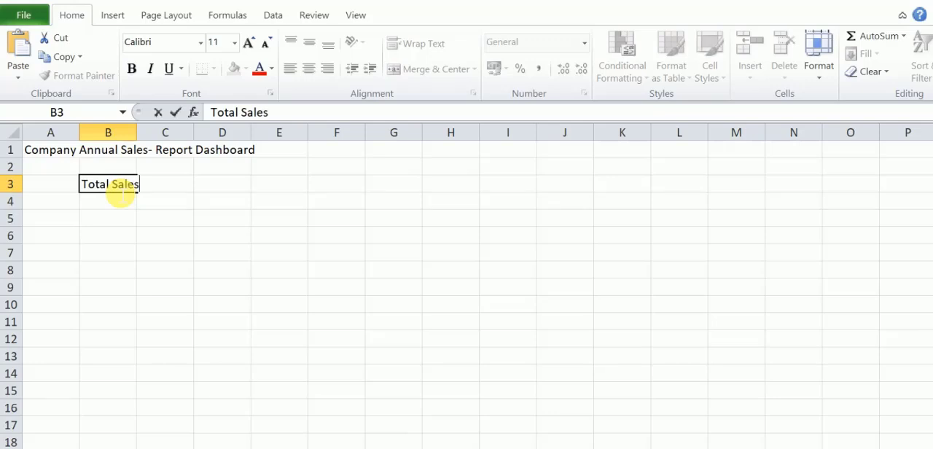
Link cell B4 to the zone-wise Grand Total with =Calculate!C7 and give it the comma number style.
{"action": "left_click", "coordinate": [117, 210]}
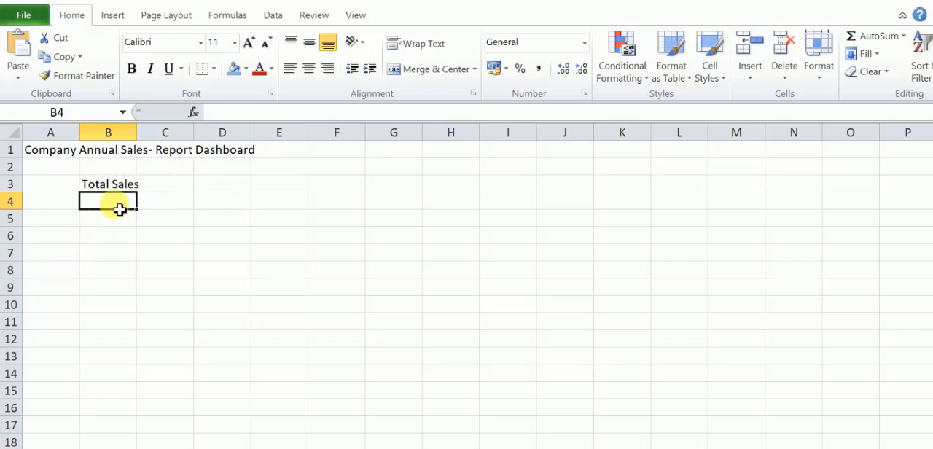
{"action": "type", "text": "="}
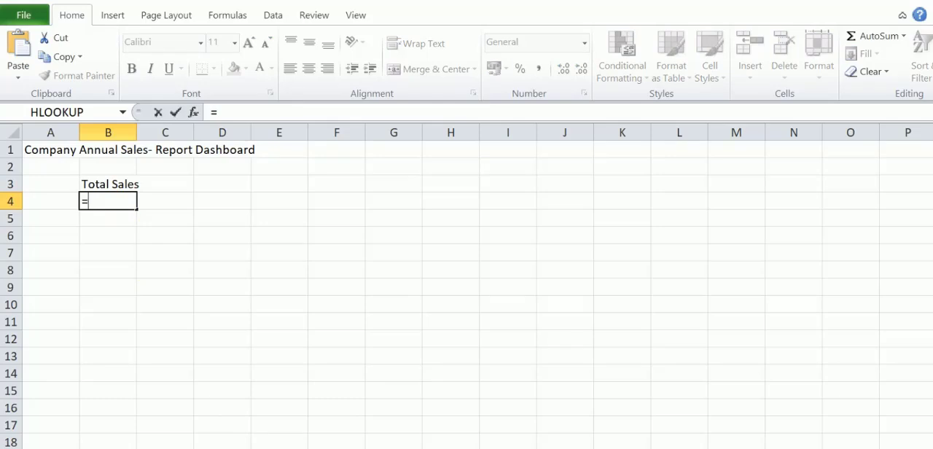
{"action": "key", "text": "ctrl+Page_Up"}
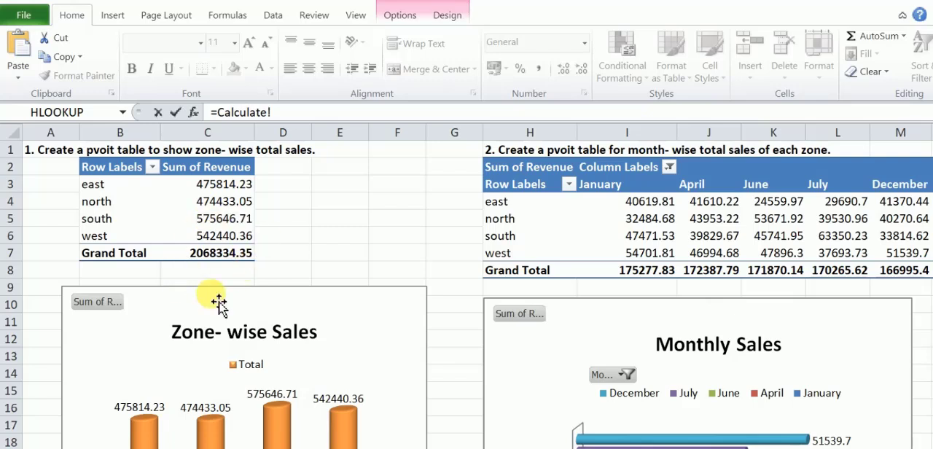
{"action": "left_click", "coordinate": [231, 259]}
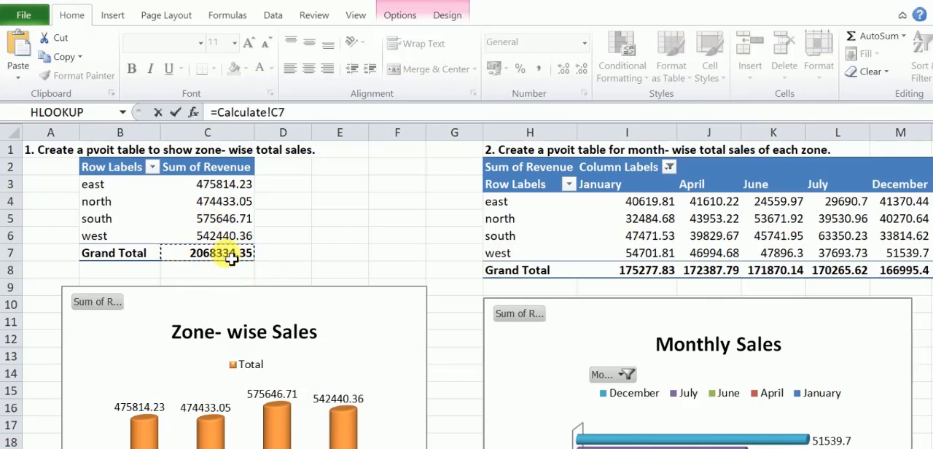
{"action": "key", "text": "Return"}
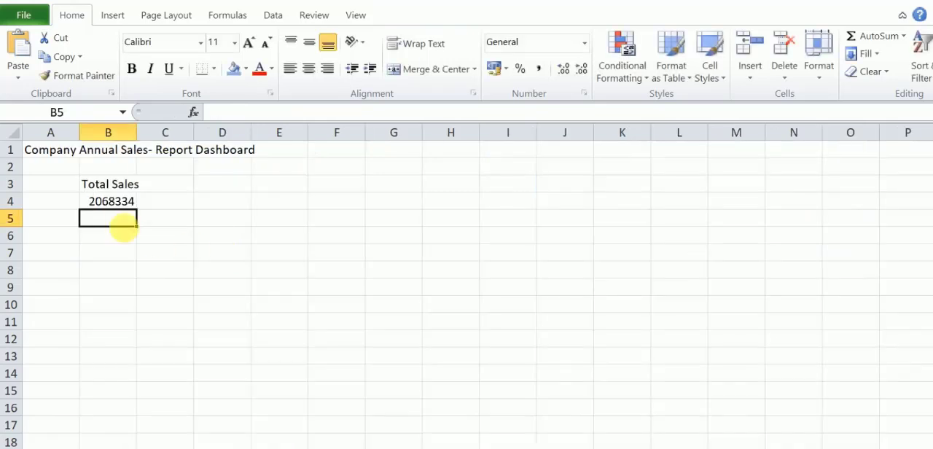
{"action": "left_click", "coordinate": [123, 204]}
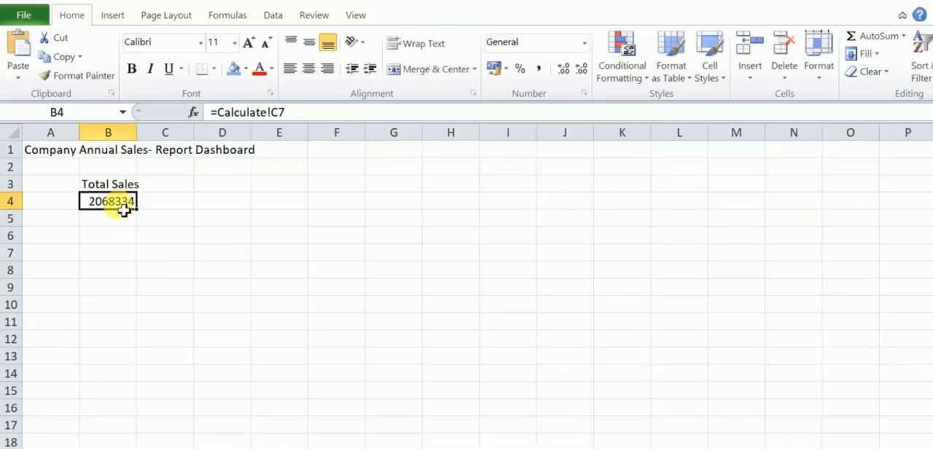
{"action": "left_click", "coordinate": [538, 69]}
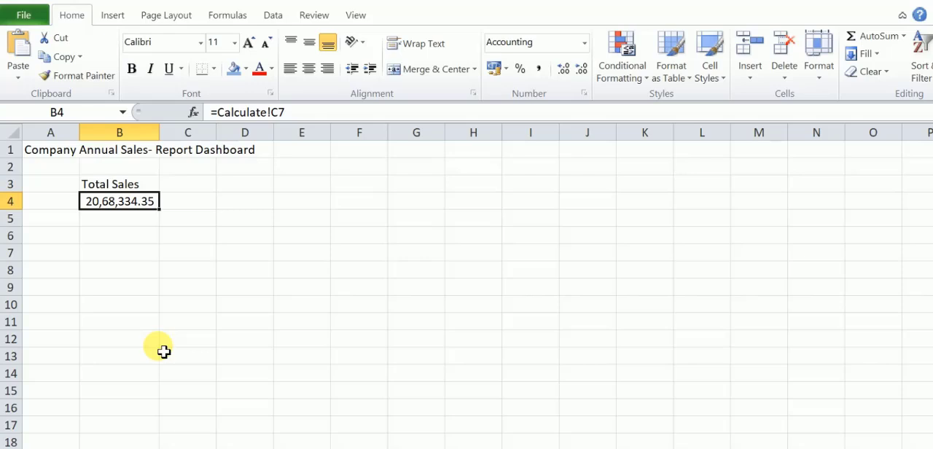
Add the headings "Zone- wise" in F3, "Sales" in H3 and "Unit Sold" in K3.
{"action": "left_click", "coordinate": [410, 187]}
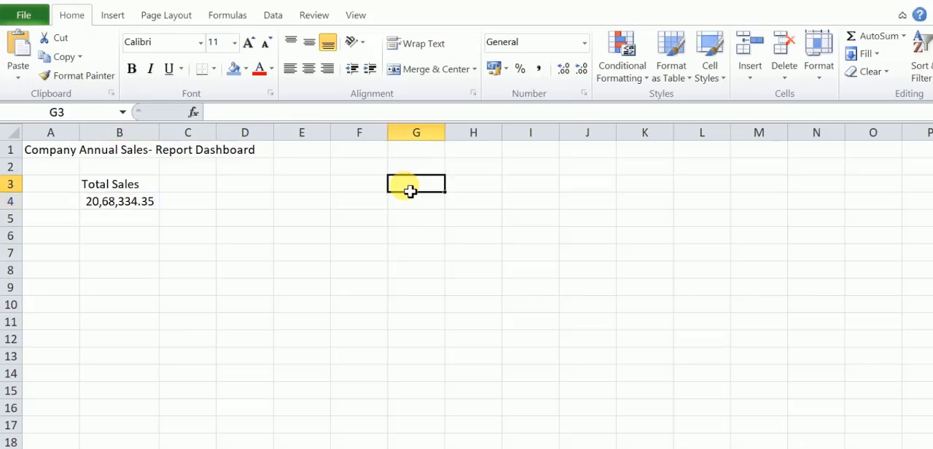
{"action": "left_click", "coordinate": [367, 192]}
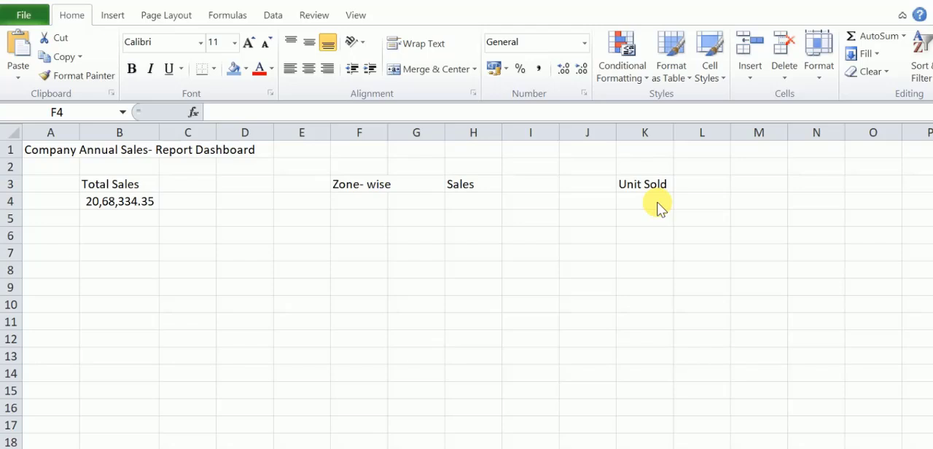
{"action": "left_click", "coordinate": [361, 205]}
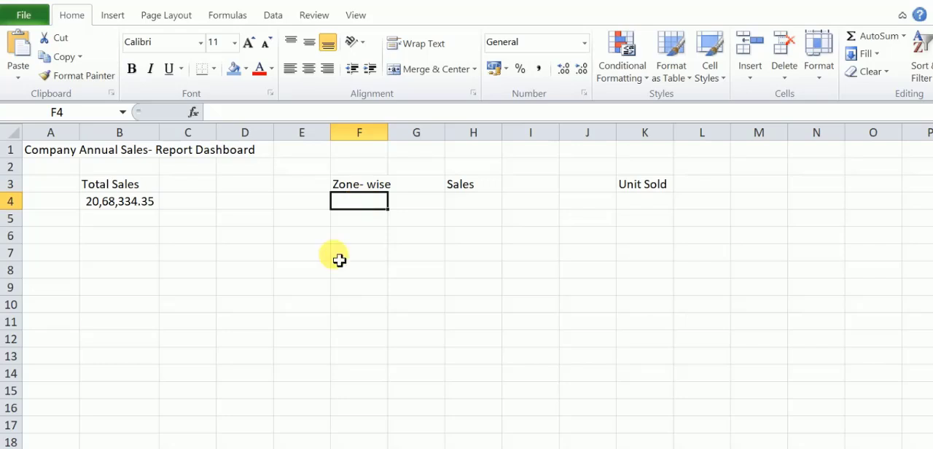
Copy all Zone entries from C2 down to the last row of the Company Sales Dataset sheet.
{"action": "key", "text": "ctrl+Page_Up"}
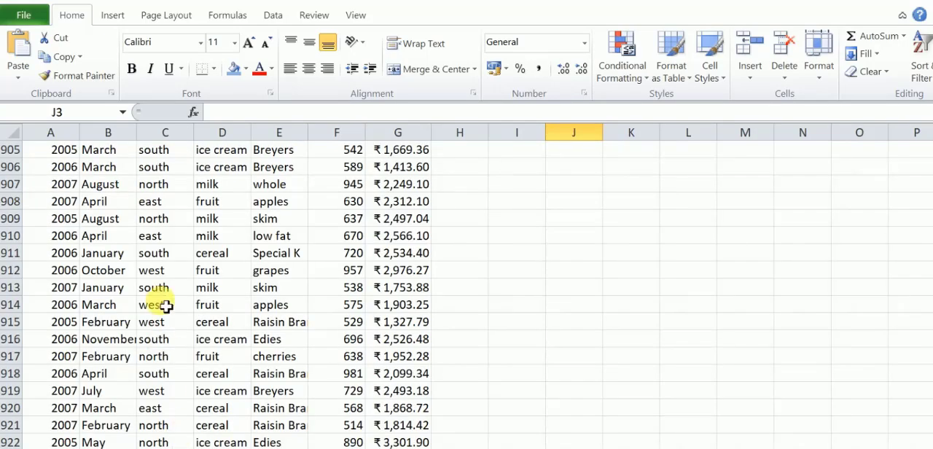
{"action": "scroll", "coordinate": [151, 285], "scroll_direction": "up", "scroll_amount": 9}
{"action": "scroll", "coordinate": [150, 285], "scroll_direction": "up", "scroll_amount": 20}
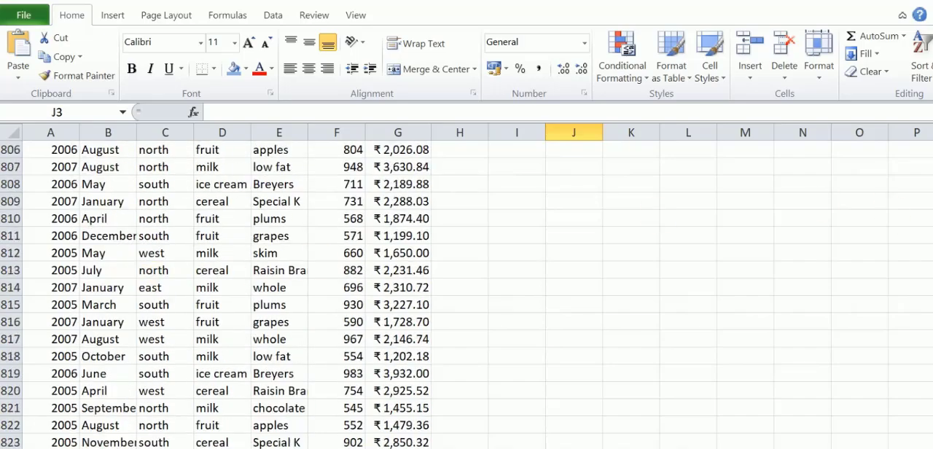
{"action": "left_click_drag", "start_coordinate": [932, 414], "coordinate": [932, 142]}
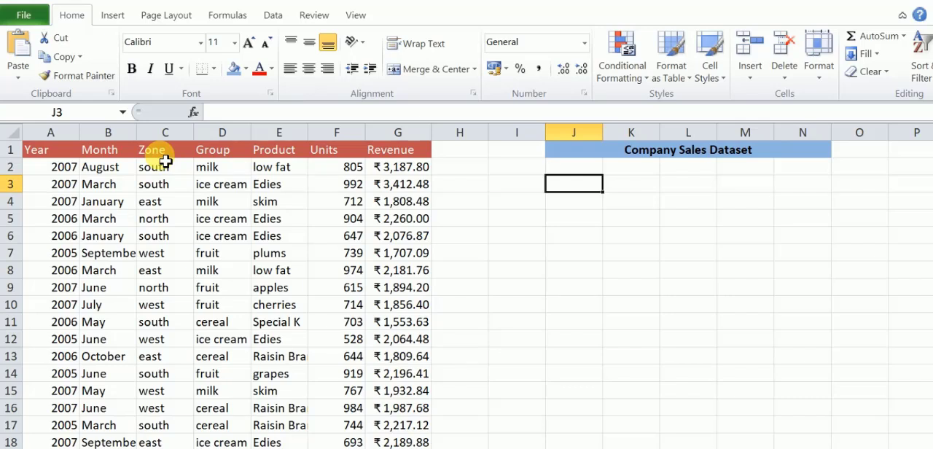
{"action": "left_click_drag", "start_coordinate": [163, 165], "coordinate": [166, 205]}
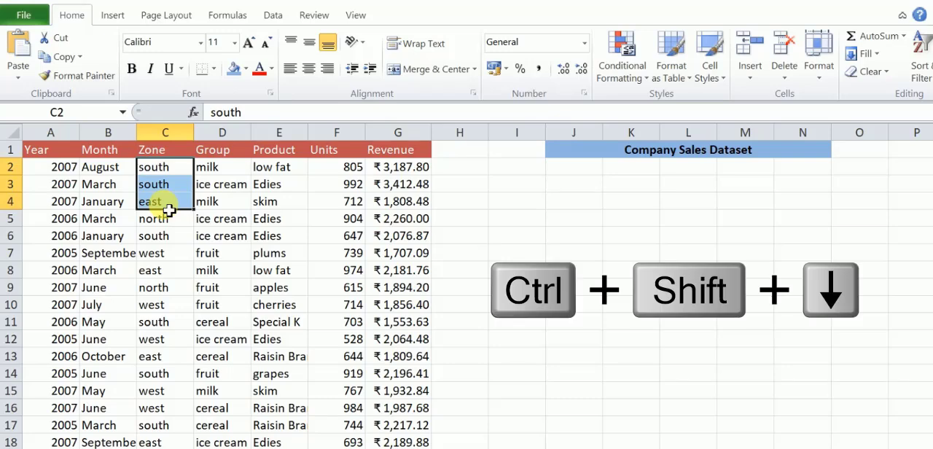
{"action": "key", "text": "ctrl+shift+Down"}
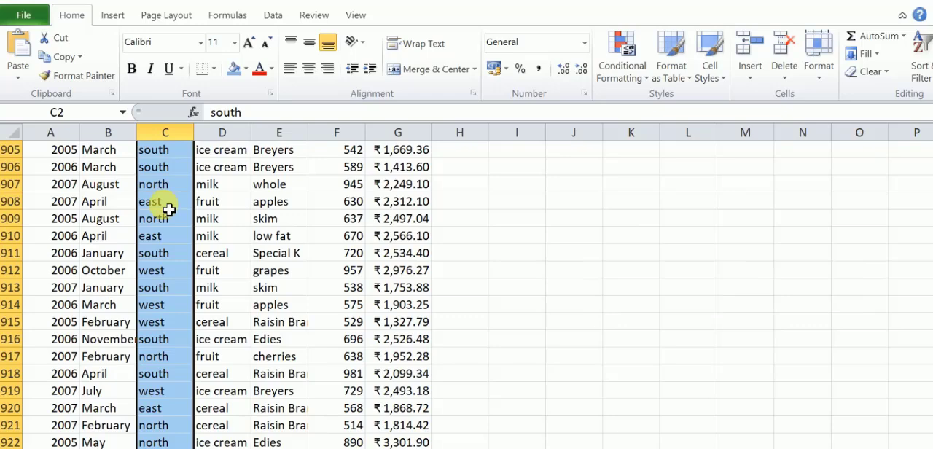
{"action": "key", "text": "ctrl+c"}
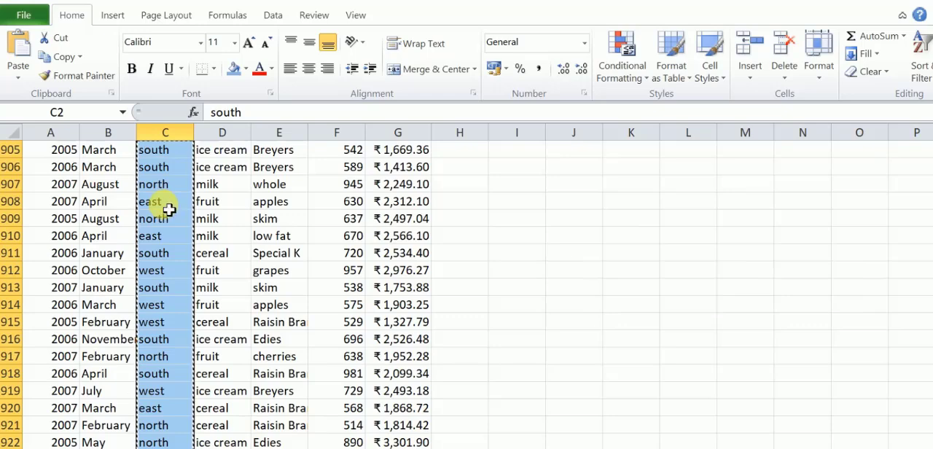
Paste the copied zone entries into column A of the Calculate sheet, starting at cell A2.
{"action": "key", "text": "ctrl+Page_Up"}
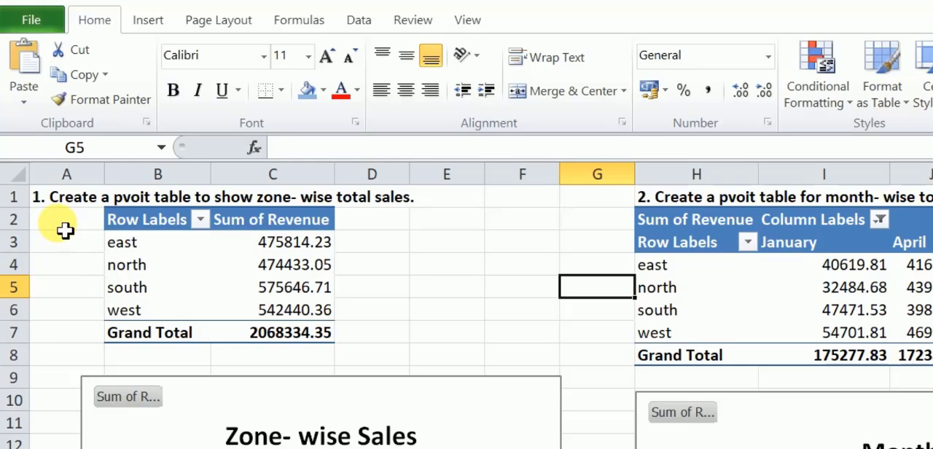
{"action": "left_click", "coordinate": [65, 228]}
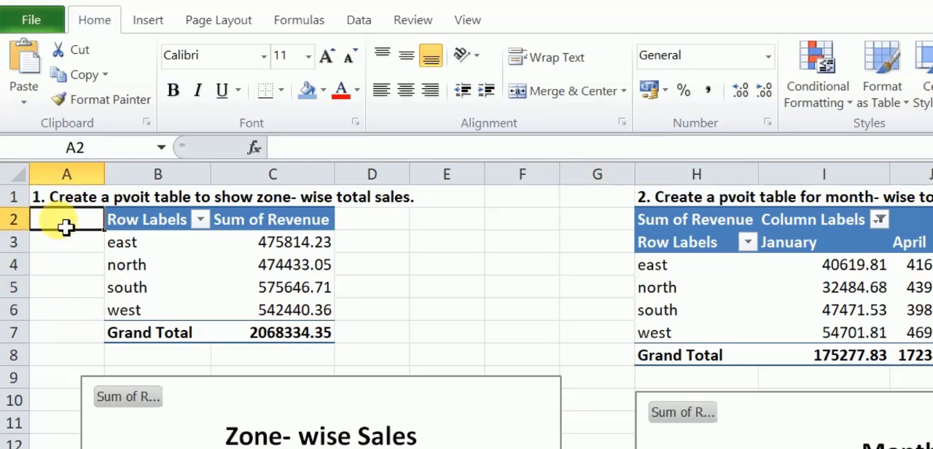
{"action": "key", "text": "ctrl+v"}
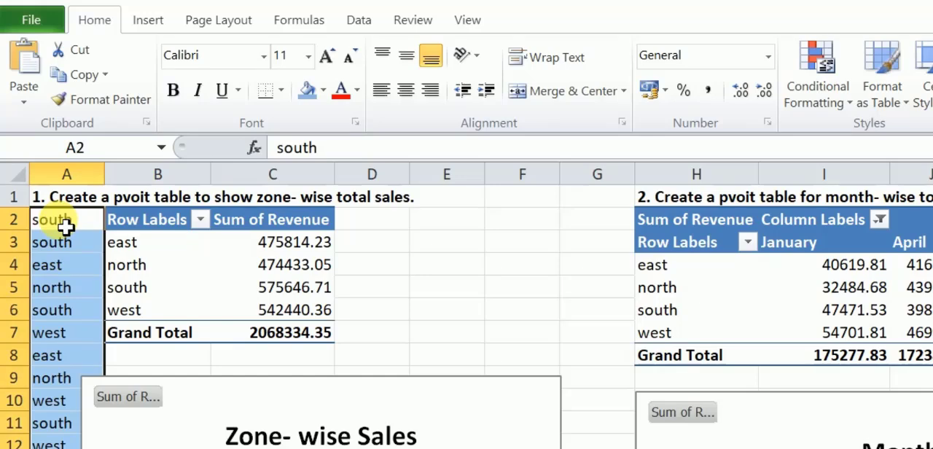
Remove the duplicates from the pasted zones in column A, continuing with the current selection only.
{"action": "left_click", "coordinate": [359, 20]}
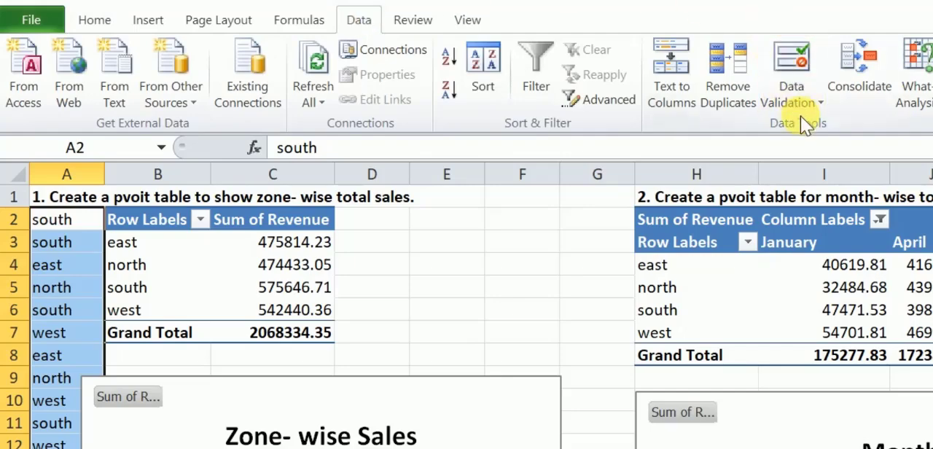
{"action": "left_click", "coordinate": [733, 99]}
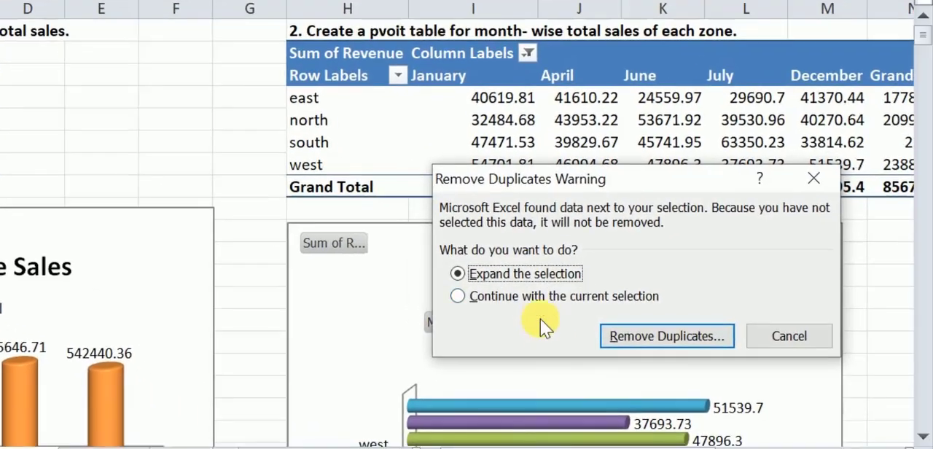
{"action": "left_click", "coordinate": [540, 295]}
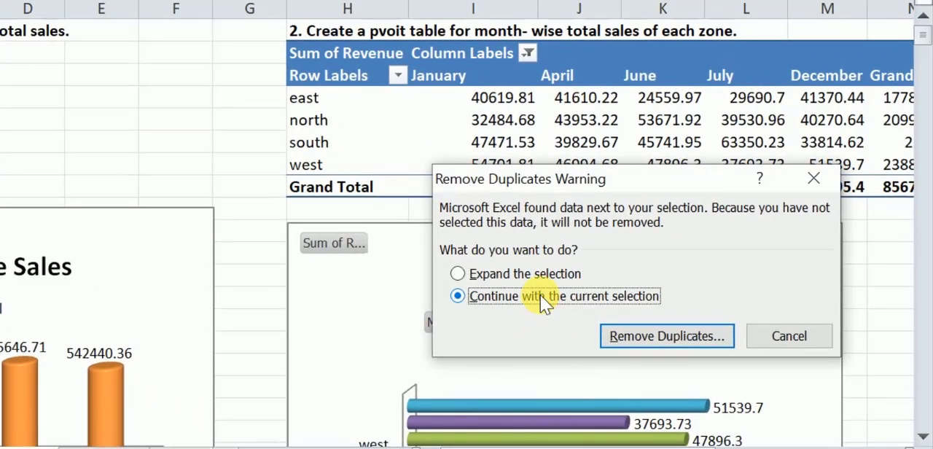
{"action": "left_click", "coordinate": [647, 339]}
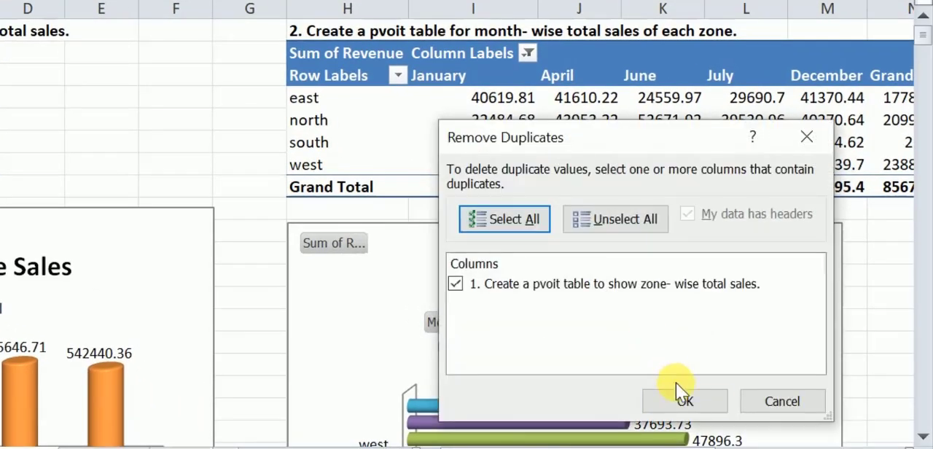
{"action": "left_click", "coordinate": [684, 401]}
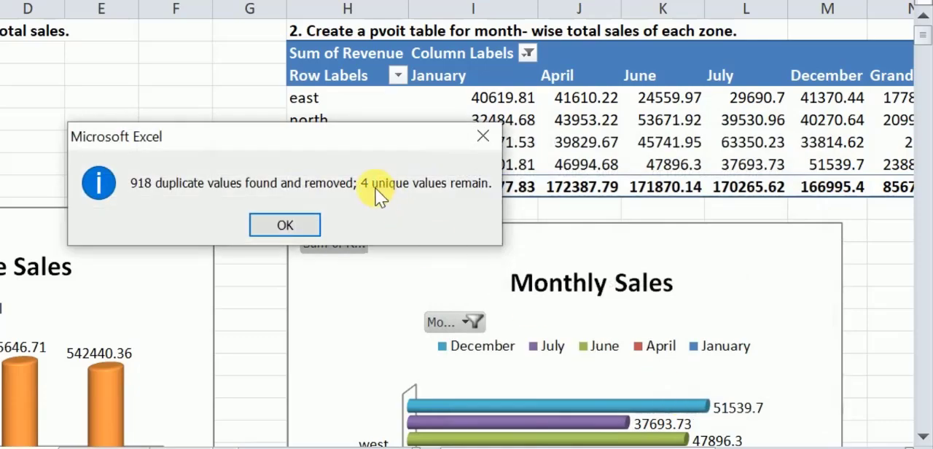
{"action": "left_click", "coordinate": [287, 225]}
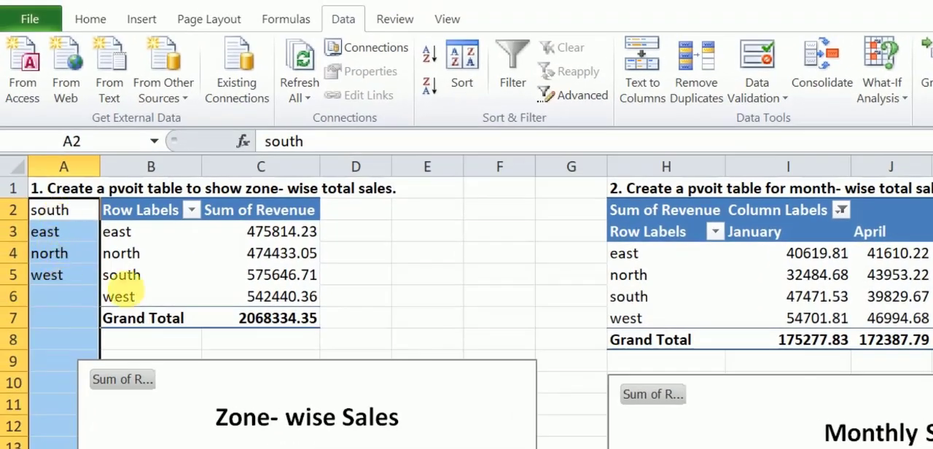
{"action": "left_click", "coordinate": [514, 305]}
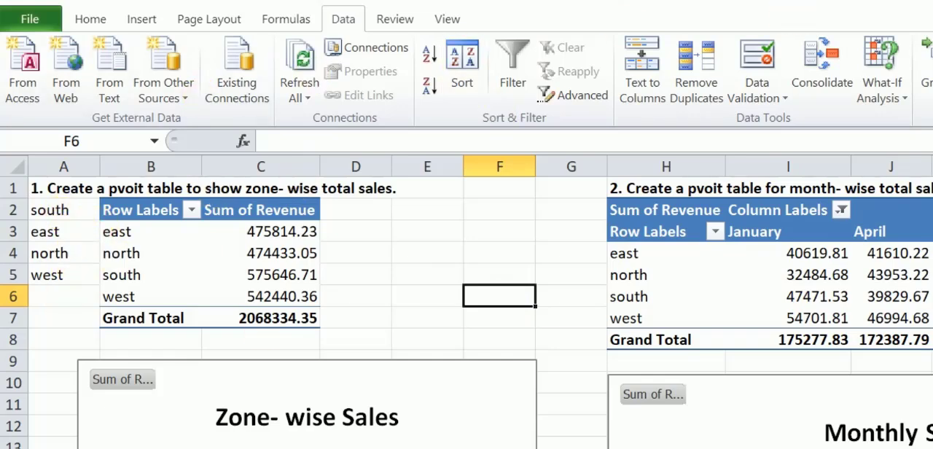
Start a data validation rule for cell F4 of the Dashboard sheet that allows a List.
{"action": "key", "text": "ctrl+Page_Down"}
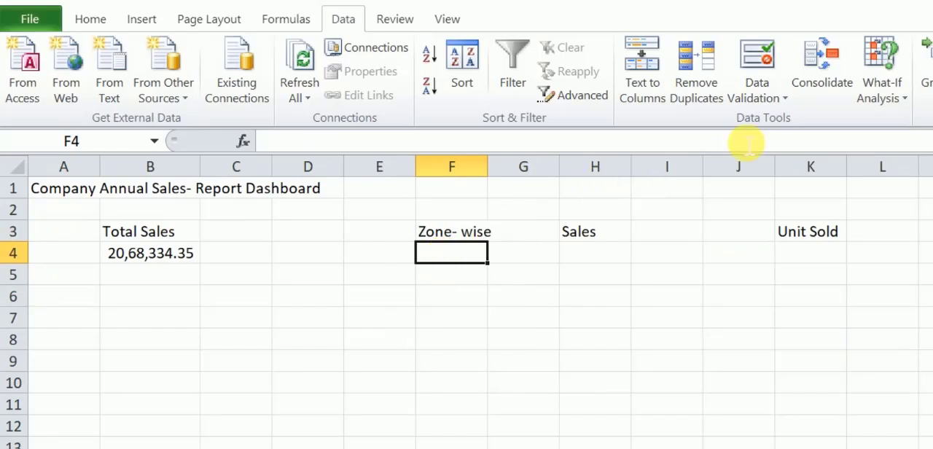
{"action": "left_click", "coordinate": [287, 20]}
{"action": "left_click", "coordinate": [333, 24]}
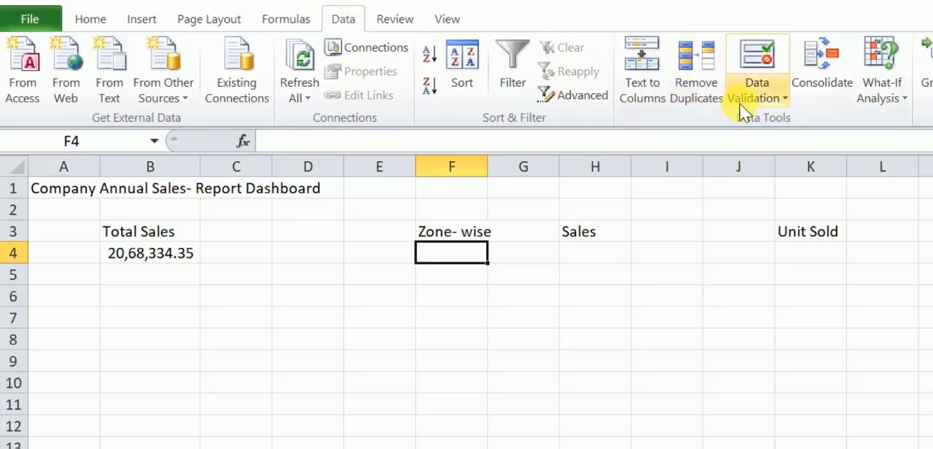
{"action": "left_click", "coordinate": [757, 94]}
{"action": "left_click", "coordinate": [770, 121]}
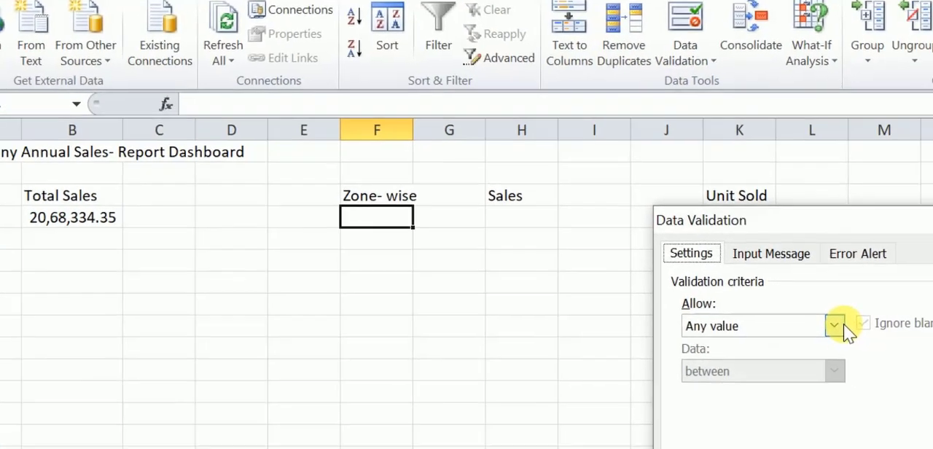
{"action": "left_click", "coordinate": [836, 325]}
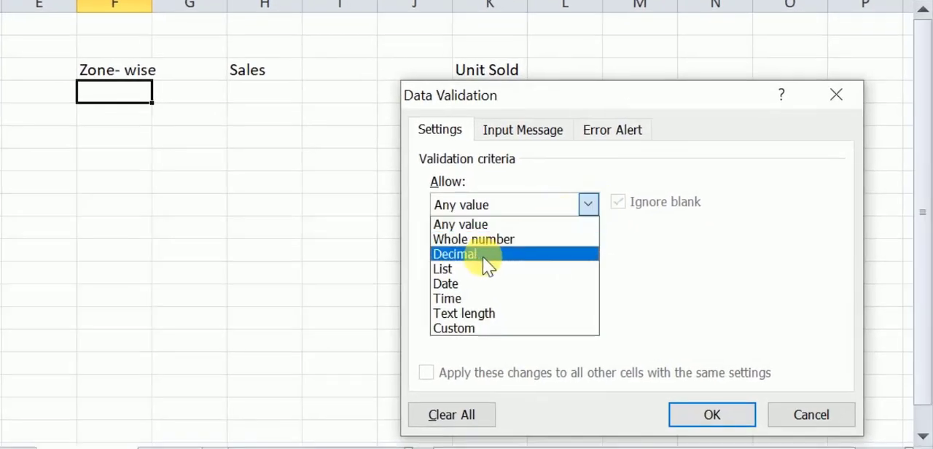
{"action": "left_click", "coordinate": [732, 387]}
Apply the list validation with the source =Calculate!$A$2:$A$5 and choose south in cell F4.
{"action": "left_click", "coordinate": [715, 298]}
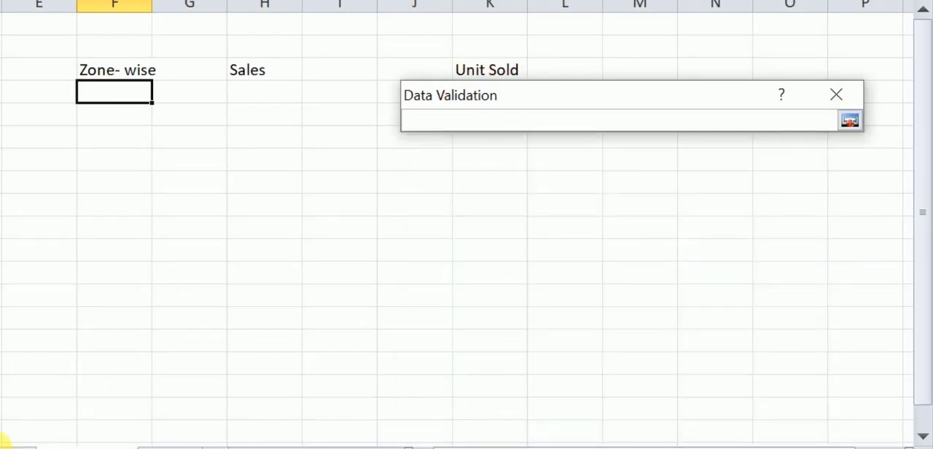
{"action": "left_click", "coordinate": [6, 440]}
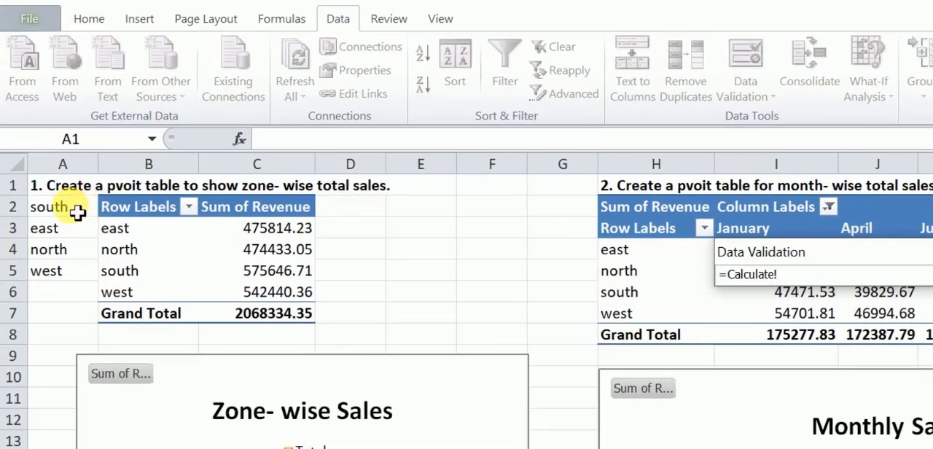
{"action": "left_click_drag", "start_coordinate": [62, 204], "coordinate": [75, 272]}
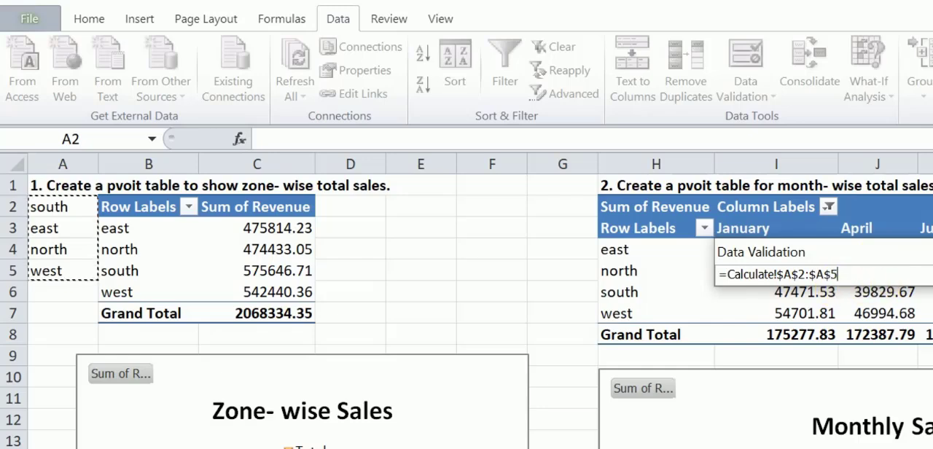
{"action": "key", "text": "Return"}
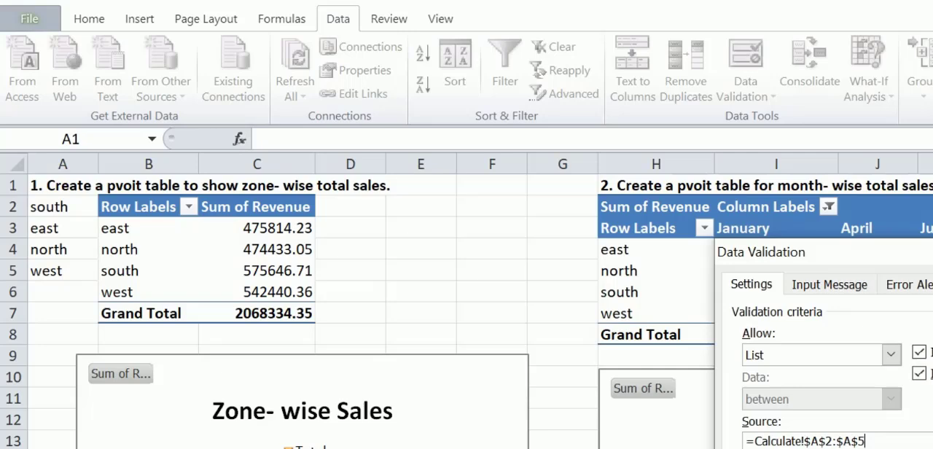
{"action": "key", "text": "Return"}
{"action": "left_click", "coordinate": [484, 249]}
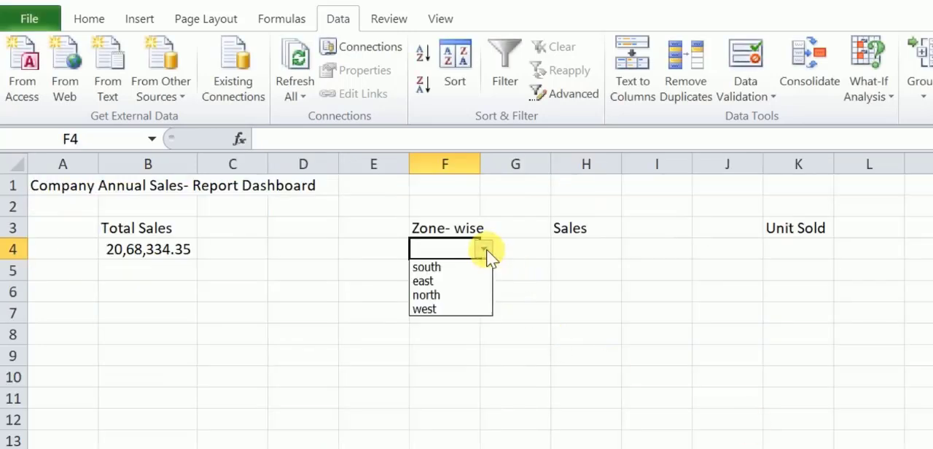
{"action": "left_click", "coordinate": [447, 267]}
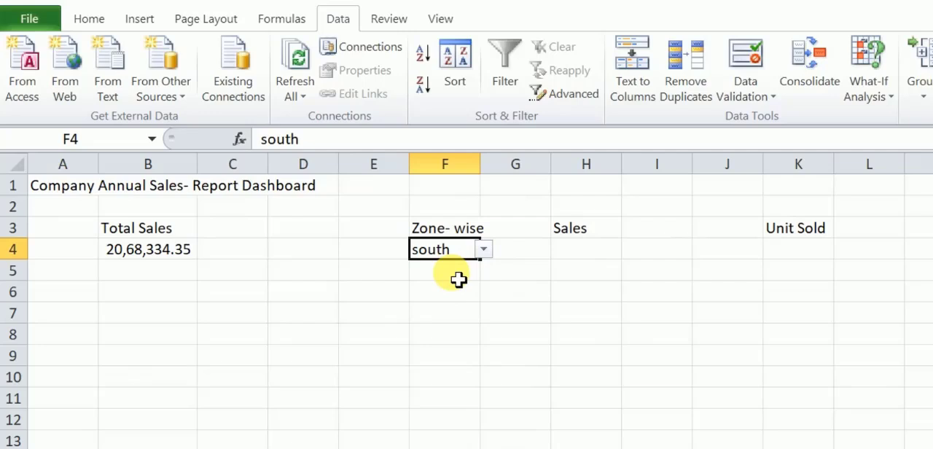
Begin an INDEX formula in H4 under Sales, using Calculate!B3:C6 as the array.
{"action": "left_click", "coordinate": [587, 260]}
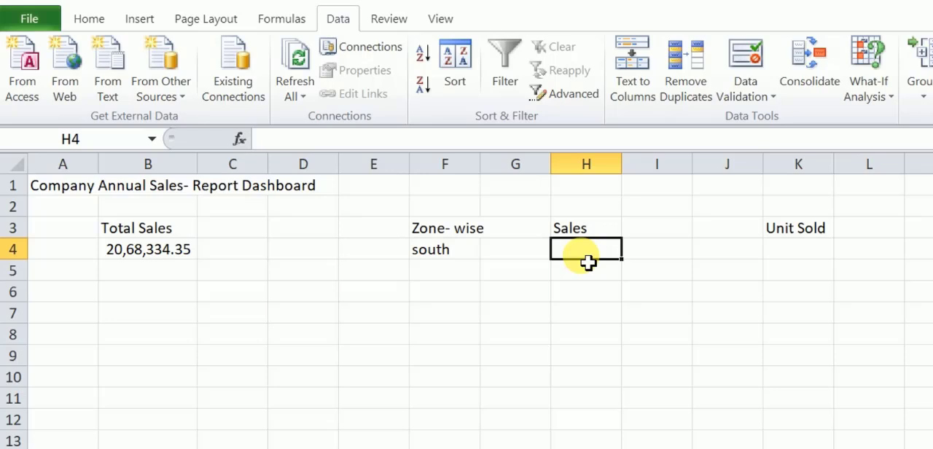
{"action": "type", "text": "="}
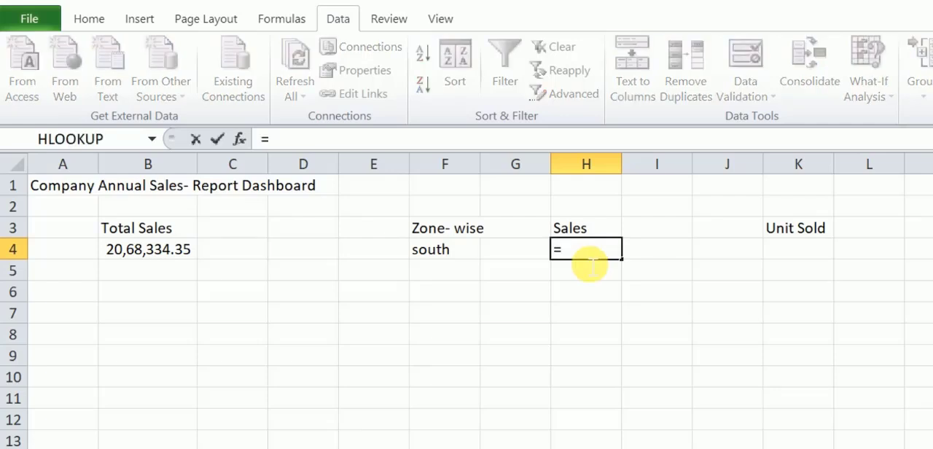
{"action": "type", "text": "I"}
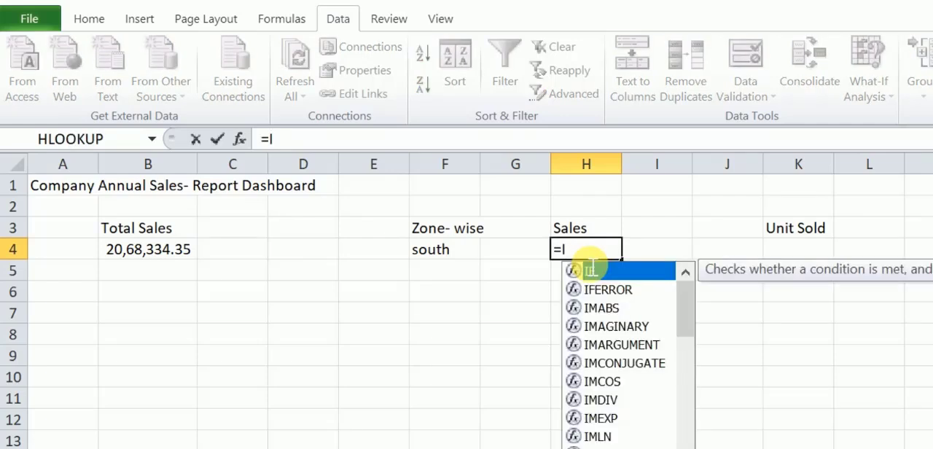
{"action": "type", "text": "n"}
{"action": "double_click", "coordinate": [592, 266]}
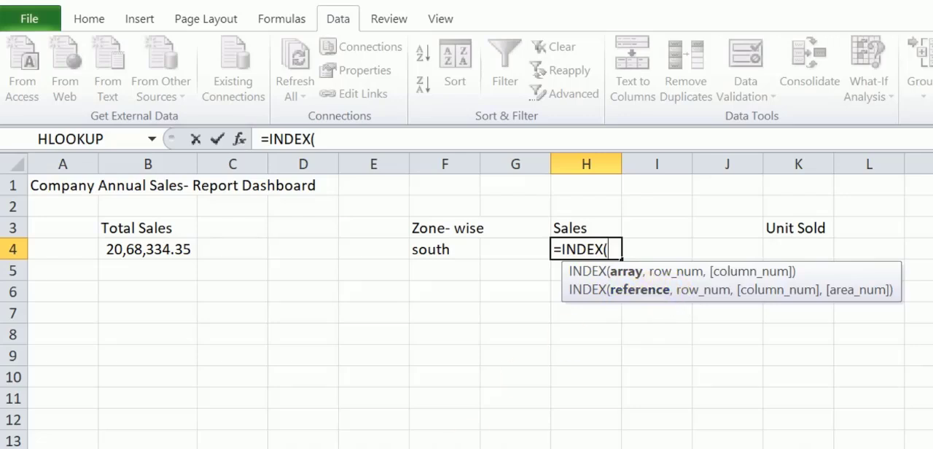
{"action": "key", "text": "ctrl+Page_Up"}
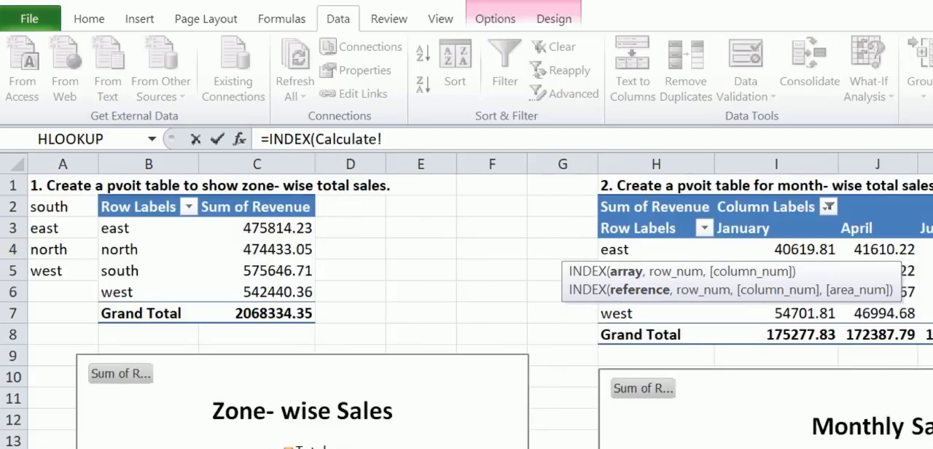
{"action": "left_click_drag", "start_coordinate": [115, 228], "coordinate": [280, 305]}
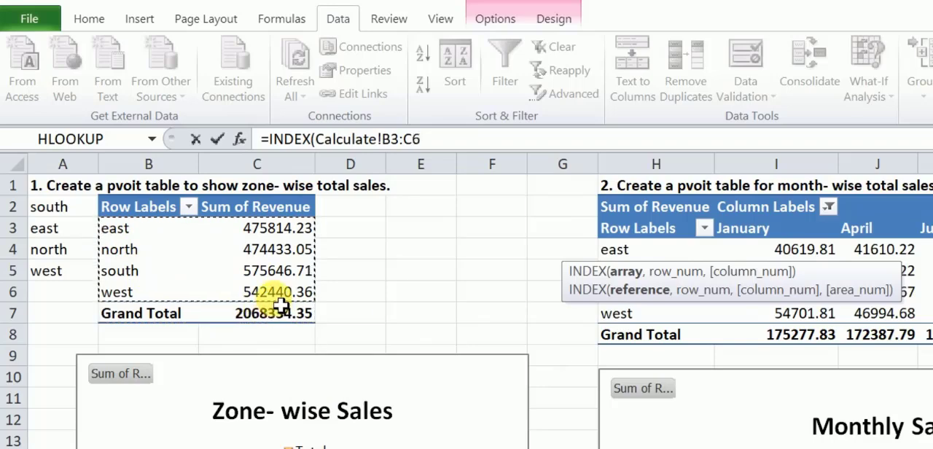
{"action": "type", "text": ","}
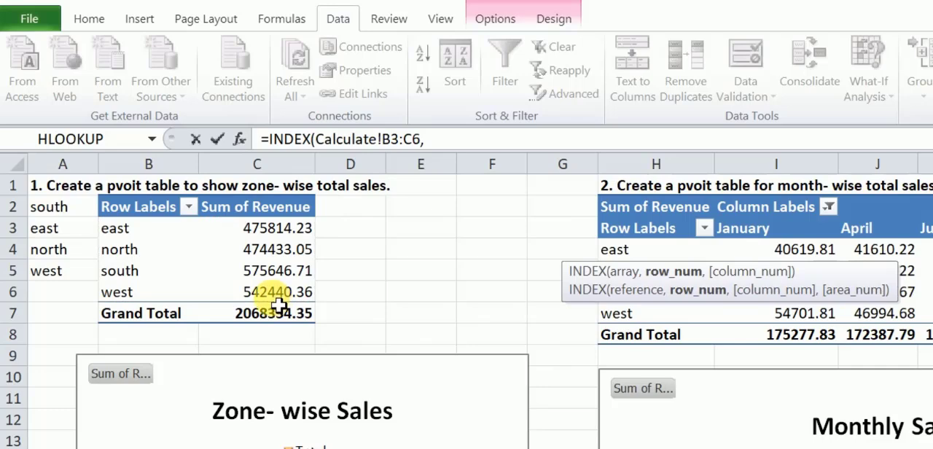
{"action": "type", "text": "Match"}
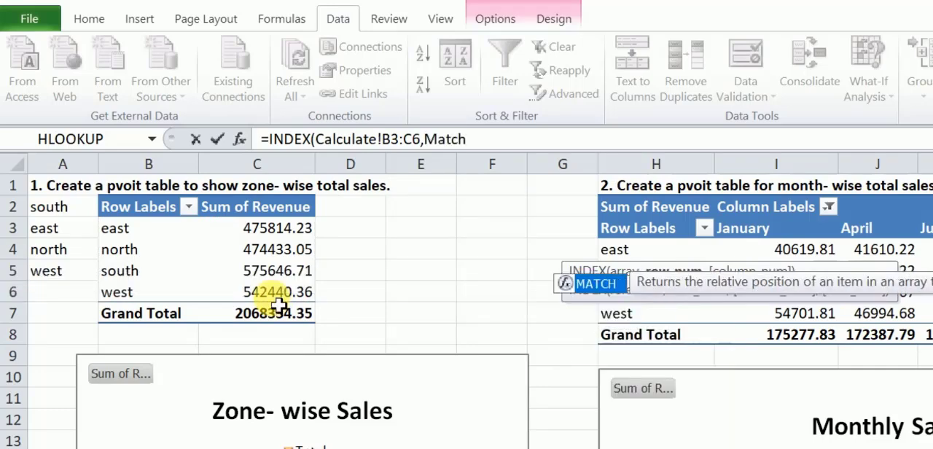
Add MATCH(Dashboard!F4,Calculate!B3:B6) as the row number of the INDEX formula.
{"action": "key", "text": "Tab"}
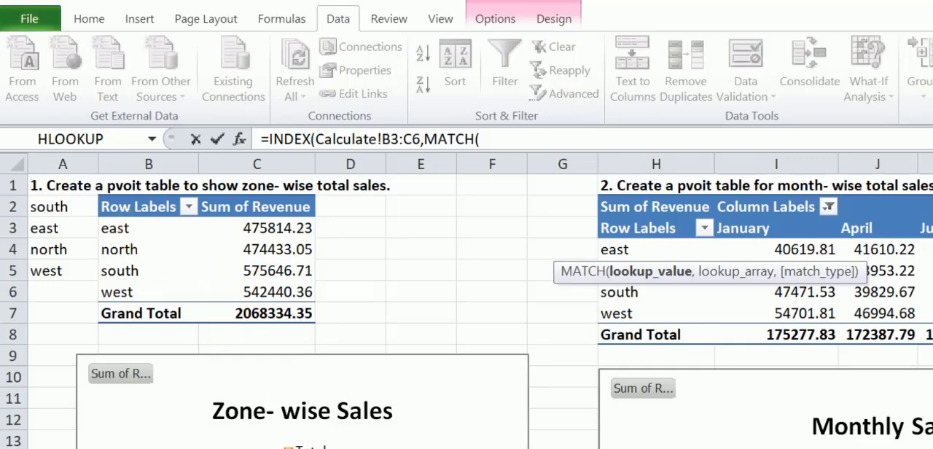
{"action": "left_click", "coordinate": [568, 448]}
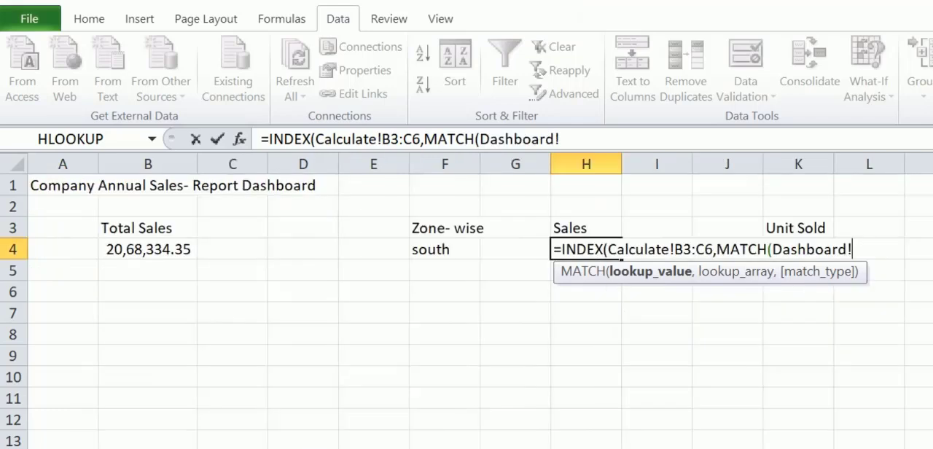
{"action": "left_click", "coordinate": [444, 251]}
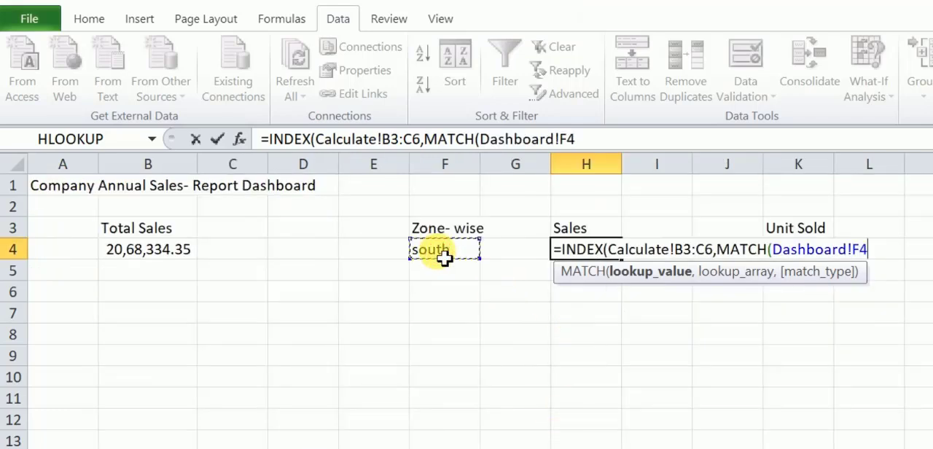
{"action": "type", "text": ","}
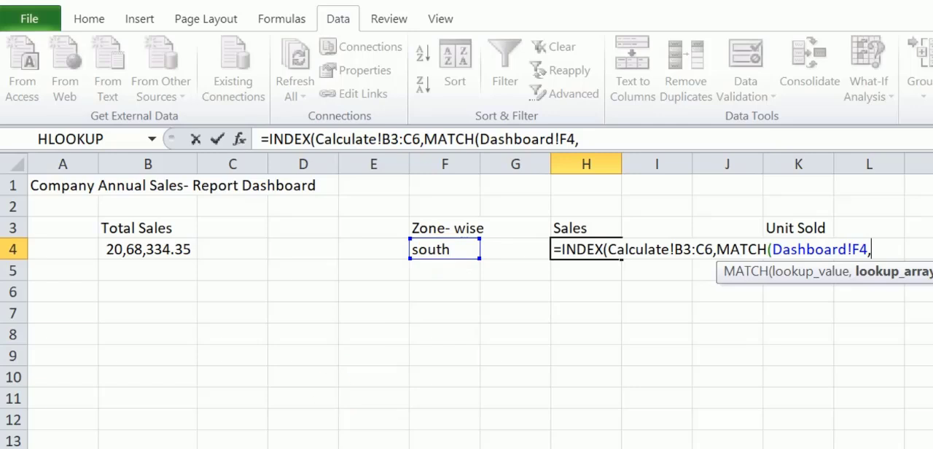
{"action": "key", "text": "ctrl+Page_Down"}
{"action": "left_click", "coordinate": [127, 228]}
{"action": "left_click_drag", "start_coordinate": [126, 228], "coordinate": [126, 295]}
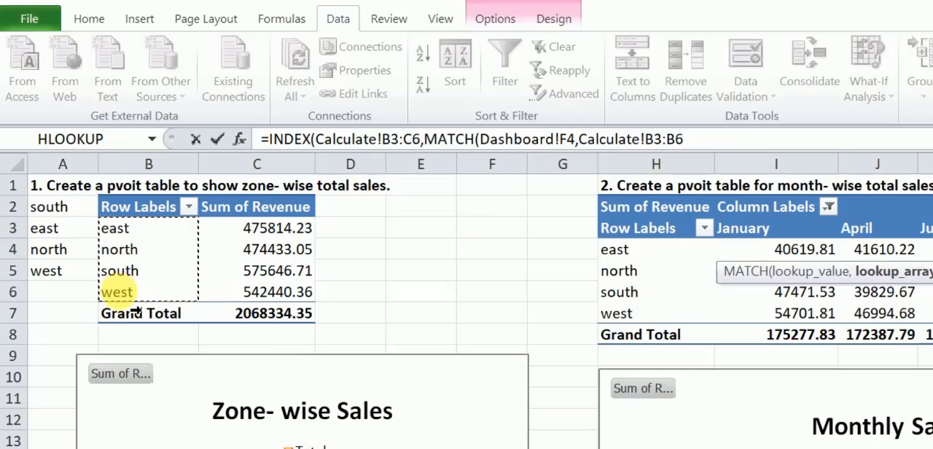
{"action": "type", "text": ")"}
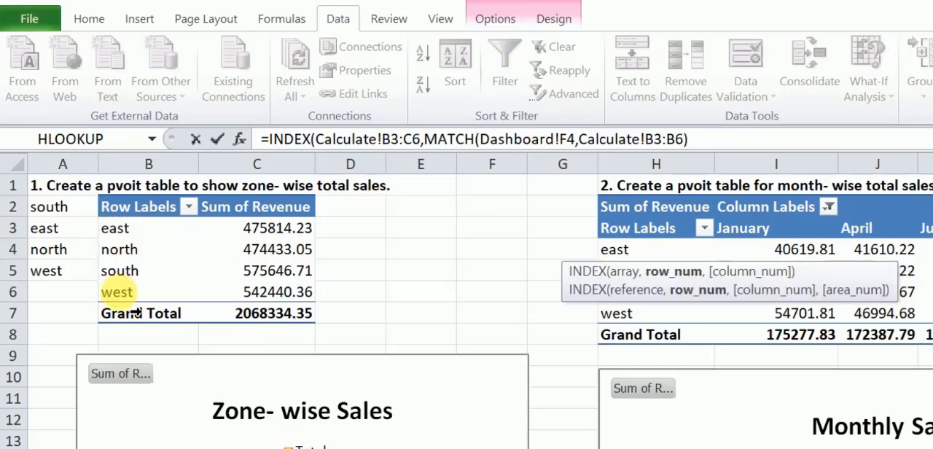
{"action": "type", "text": ","}
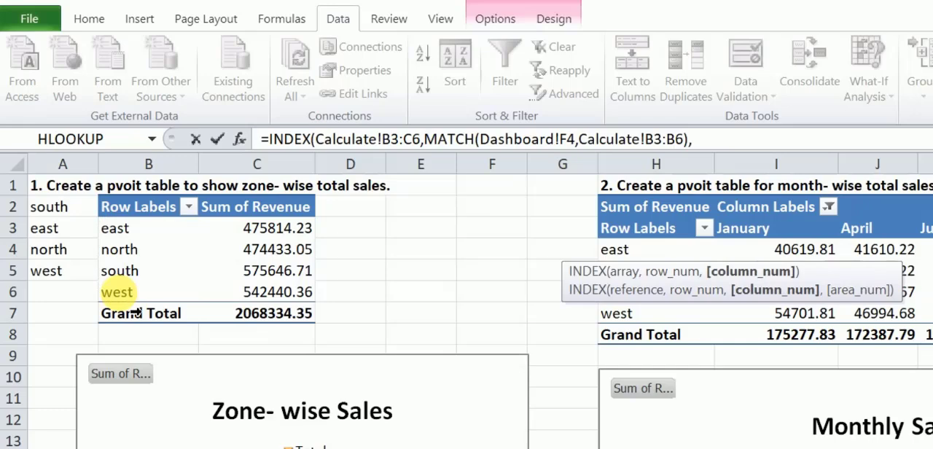
{"action": "type", "text": "2"}
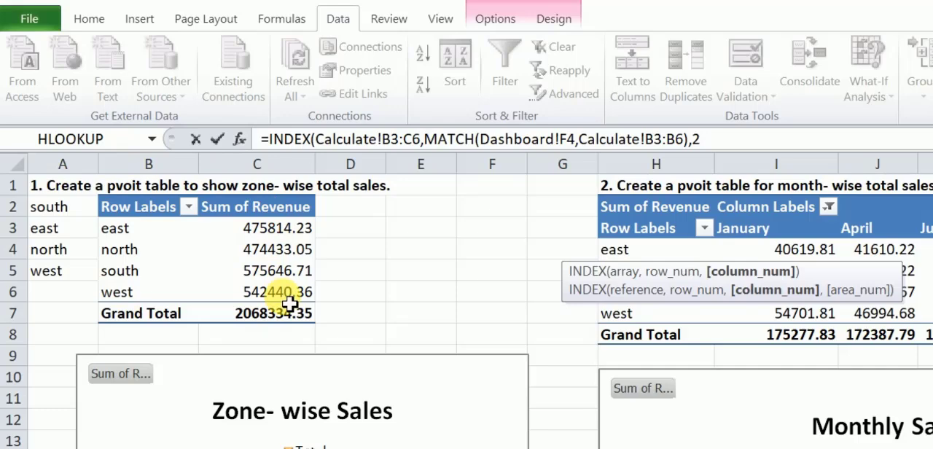
Set the INDEX column number to 2 and enter the formula in H4 as an array formula.
{"action": "type", "text": ")"}
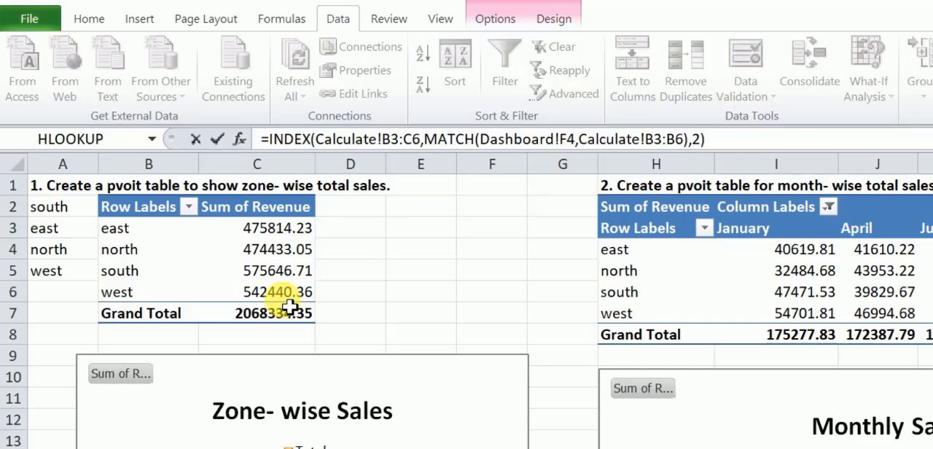
{"action": "key", "text": "ctrl+shift+Return"}
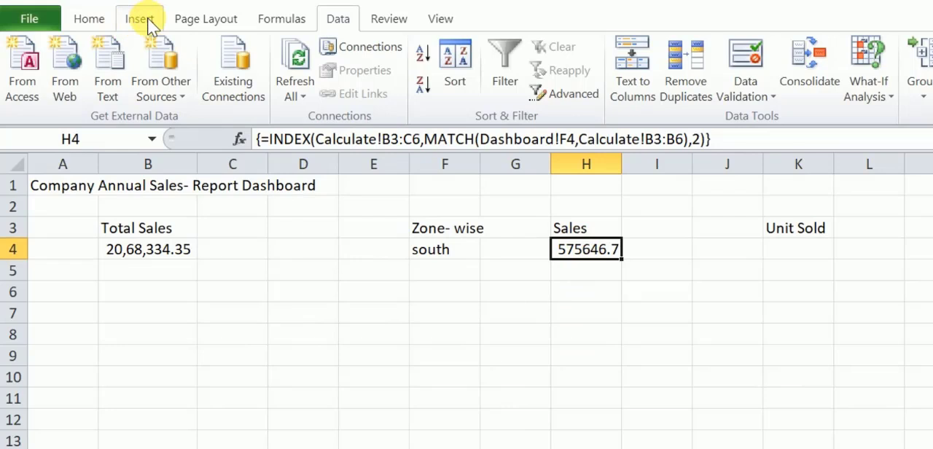
Format the sales value in H4 as Number and apply the comma style.
{"action": "left_click", "coordinate": [90, 20]}
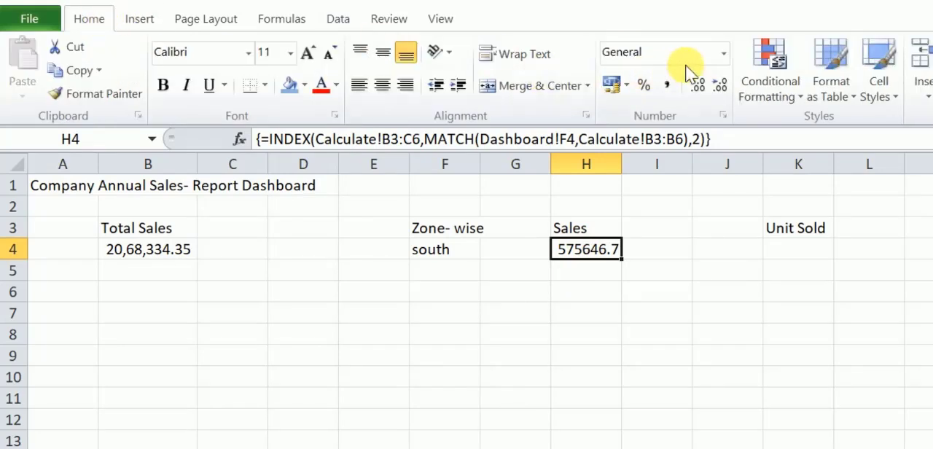
{"action": "left_click", "coordinate": [724, 59]}
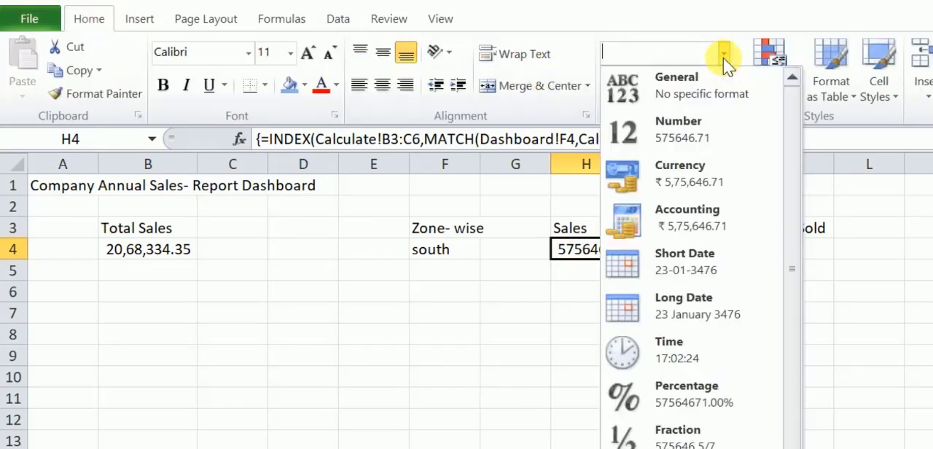
{"action": "left_click", "coordinate": [674, 139]}
{"action": "left_click", "coordinate": [666, 85]}
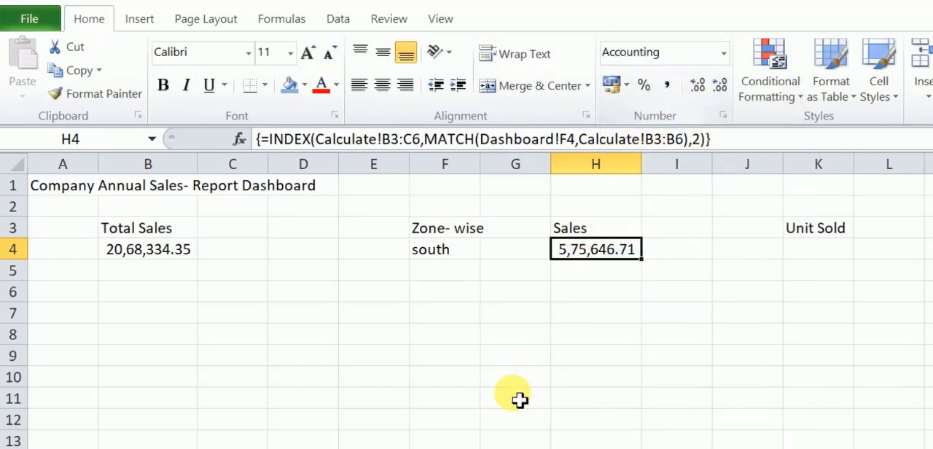
Begin an INDEX formula in K4 under Unit Sold, using Calculate!B27:C30 as the array.
{"action": "left_click", "coordinate": [827, 255]}
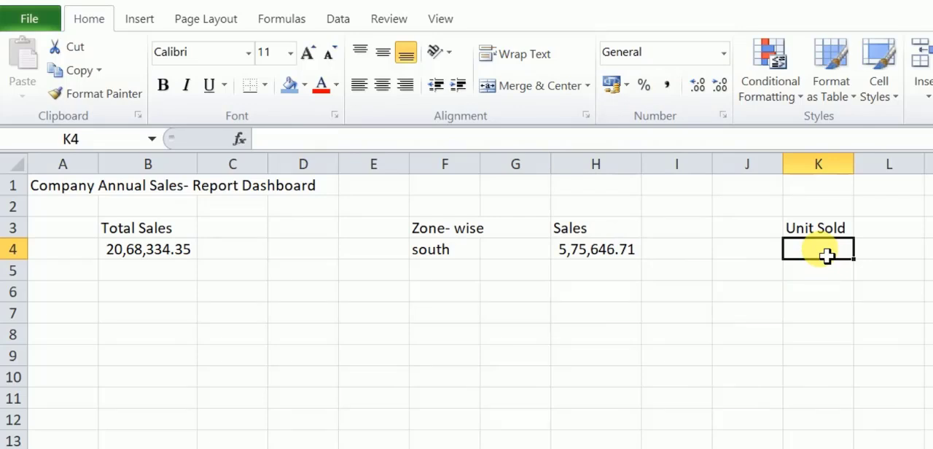
{"action": "type", "text": "="}
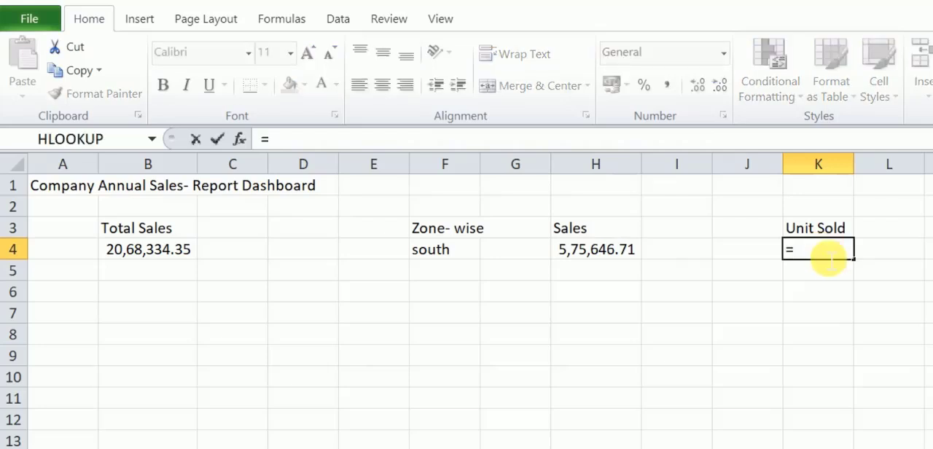
{"action": "type", "text": "INDEX("}
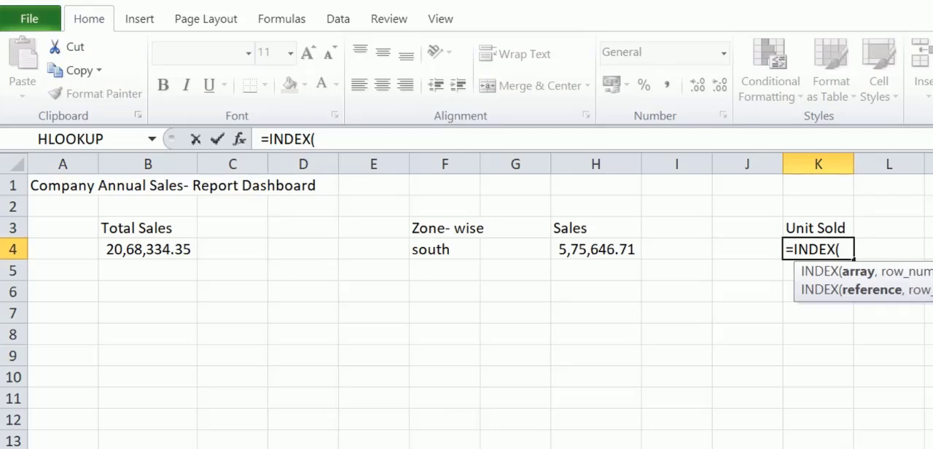
{"action": "key", "text": "ctrl+Page_Up"}
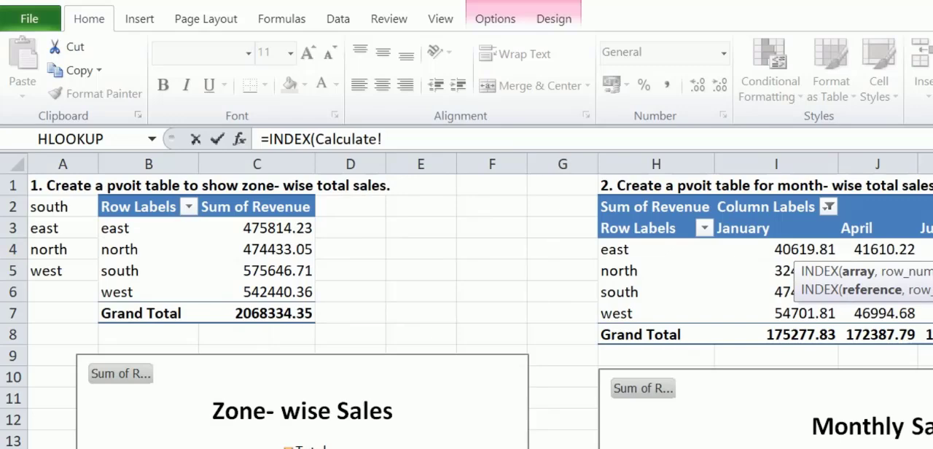
{"action": "scroll", "coordinate": [135, 362], "scroll_direction": "down", "scroll_amount": 6}
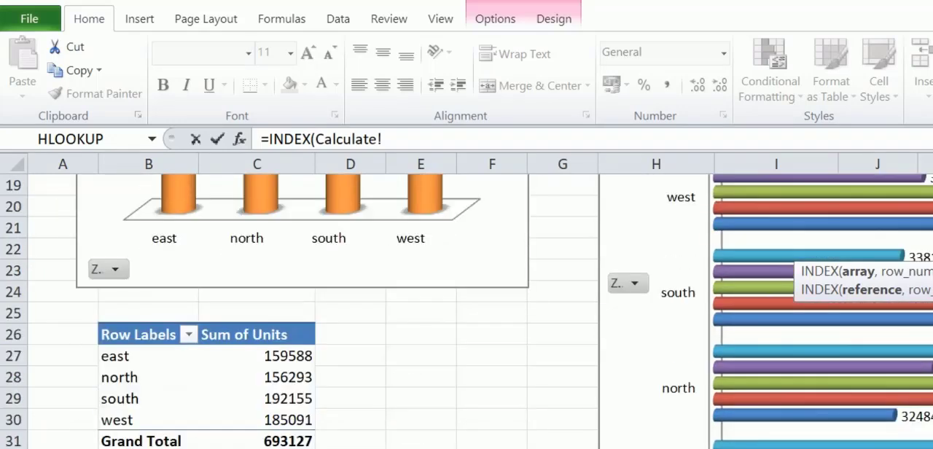
{"action": "left_click_drag", "start_coordinate": [110, 354], "coordinate": [283, 430]}
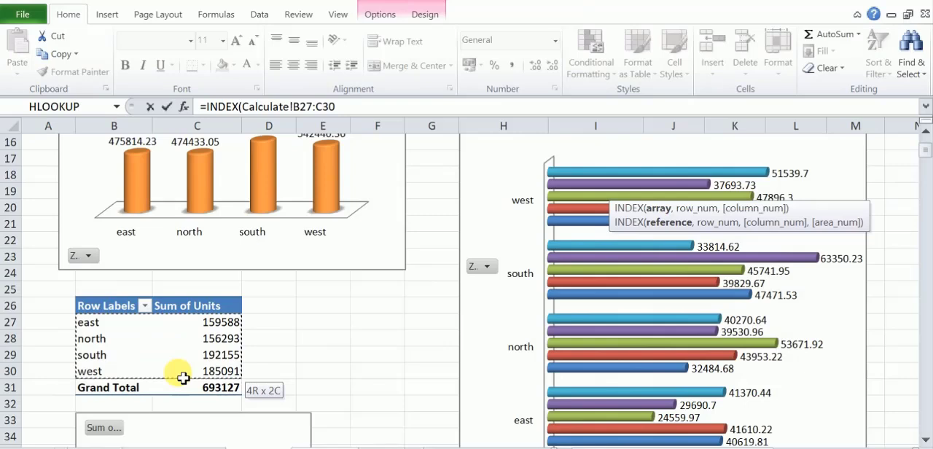
{"action": "left_click_drag", "start_coordinate": [182, 377], "coordinate": [182, 378]}
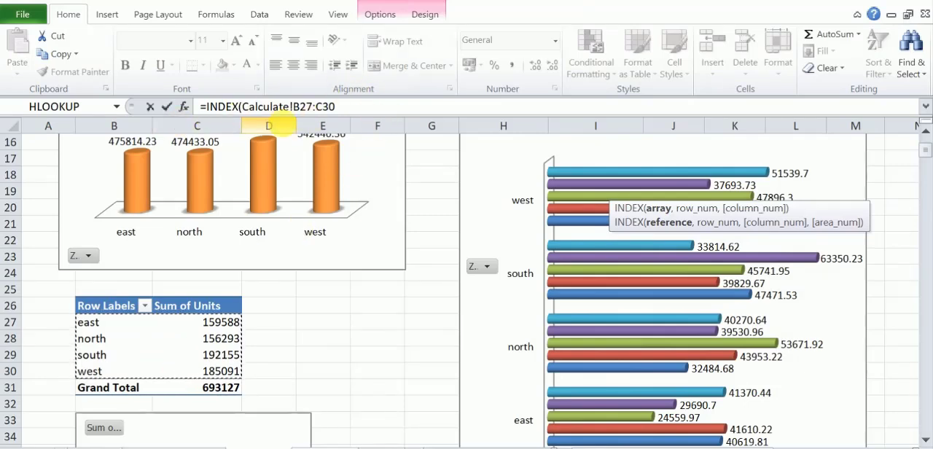
Add MATCH(Dashboard!F4,Calculate!B27:B30) as the row number of the Unit Sold INDEX formula.
{"action": "type", "text": ","}
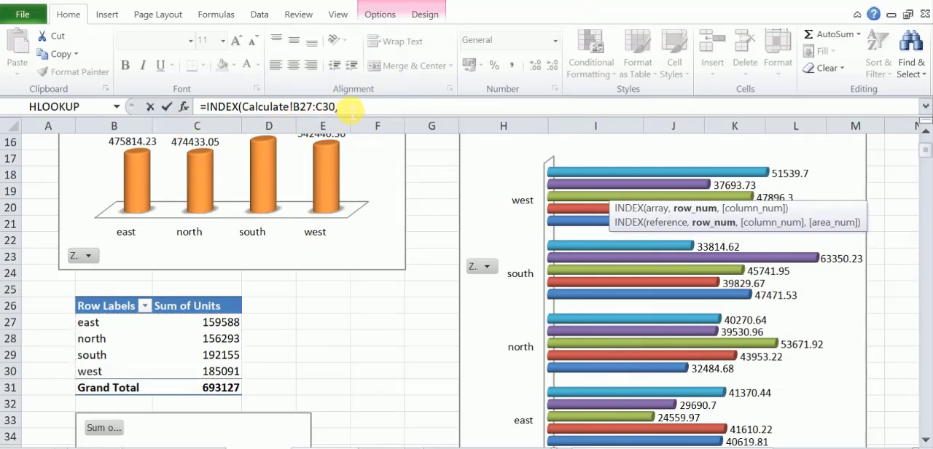
{"action": "type", "text": "ma"}
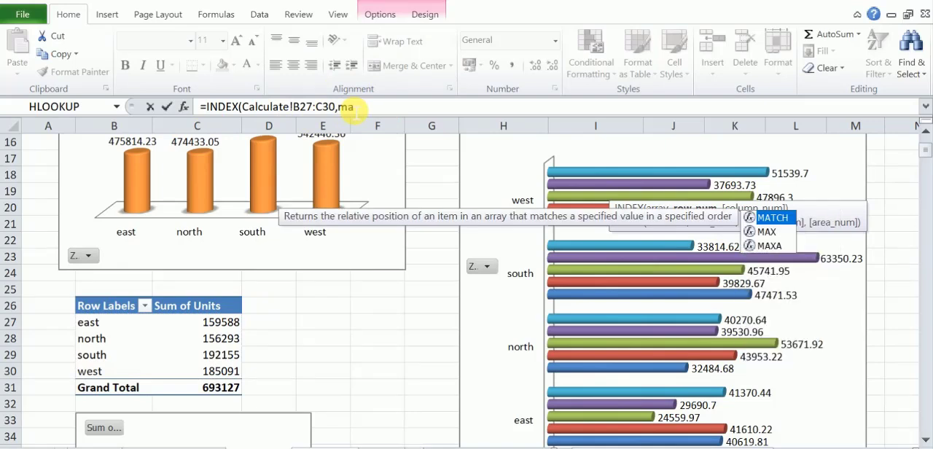
{"action": "type", "text": "t"}
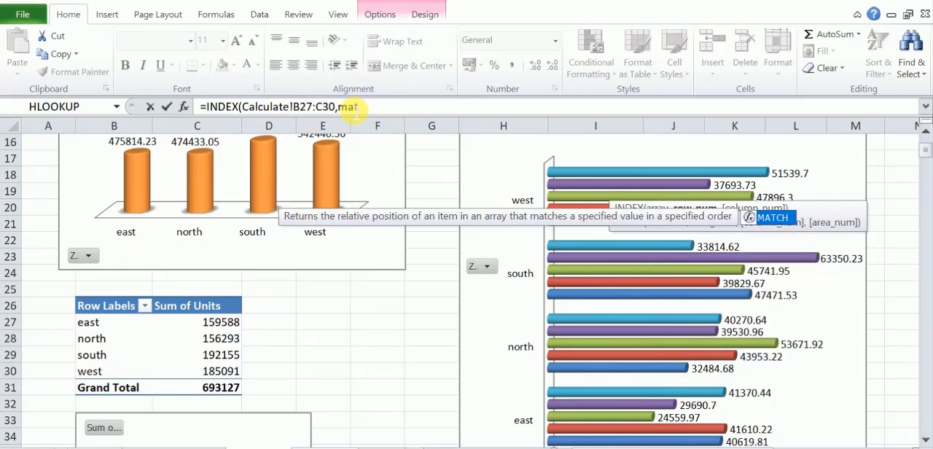
{"action": "key", "text": "Tab"}
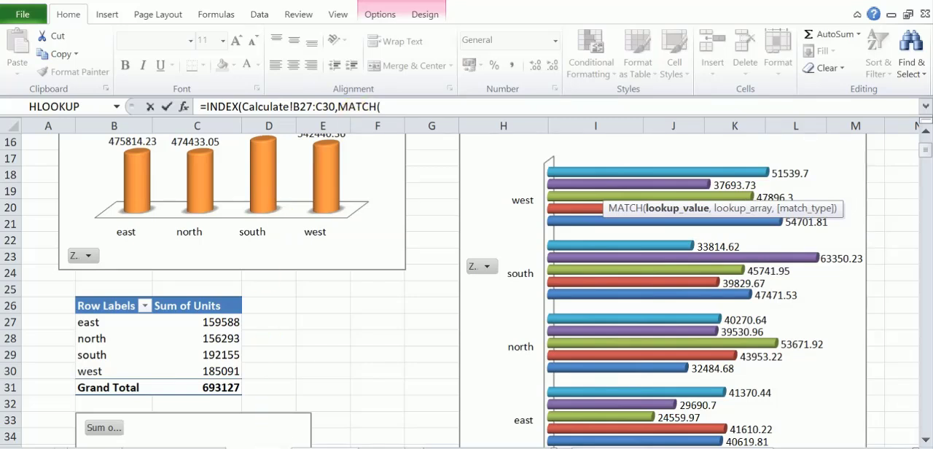
{"action": "left_click", "coordinate": [295, 446]}
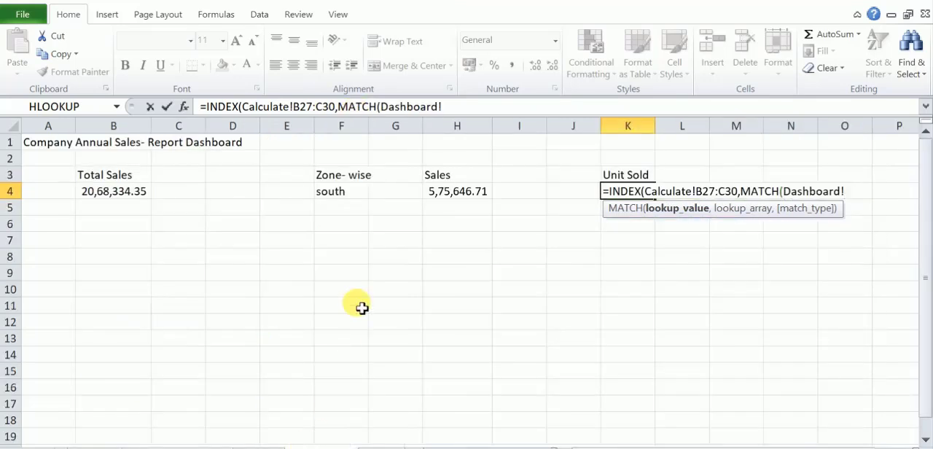
{"action": "left_click", "coordinate": [335, 194]}
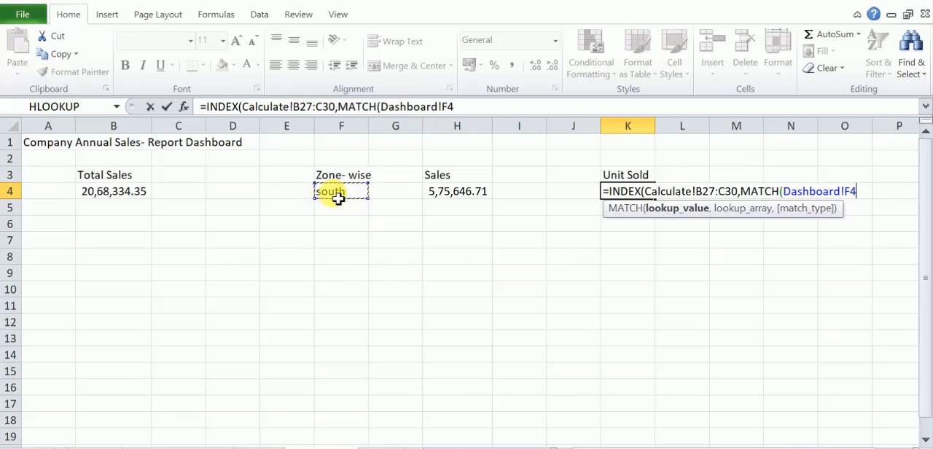
{"action": "type", "text": ","}
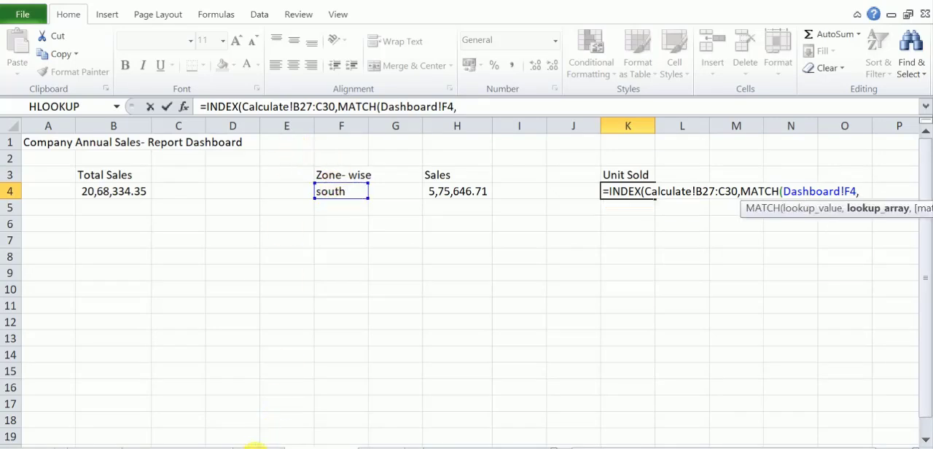
{"action": "left_click", "coordinate": [252, 442]}
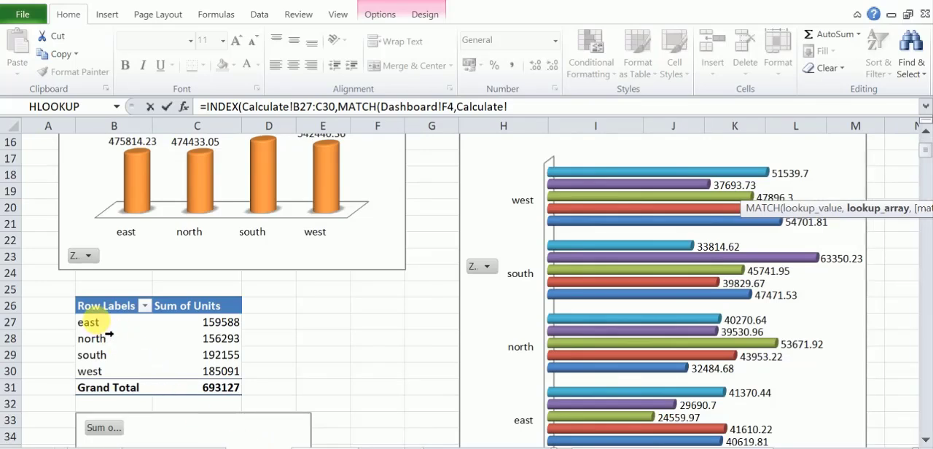
{"action": "left_click_drag", "start_coordinate": [97, 320], "coordinate": [88, 371]}
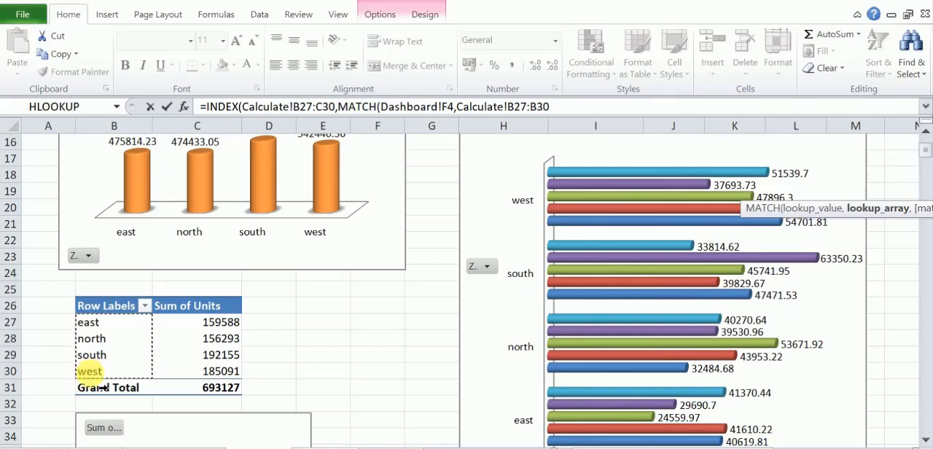
{"action": "type", "text": ")"}
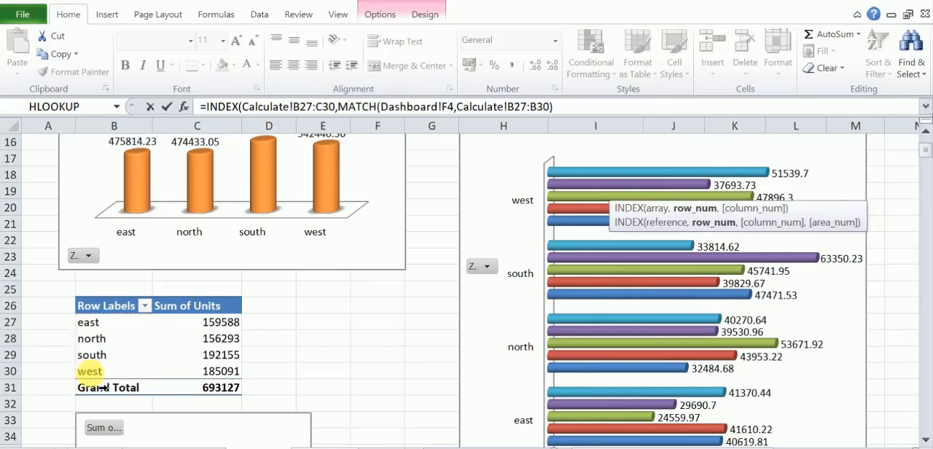
{"action": "type", "text": ",2"}
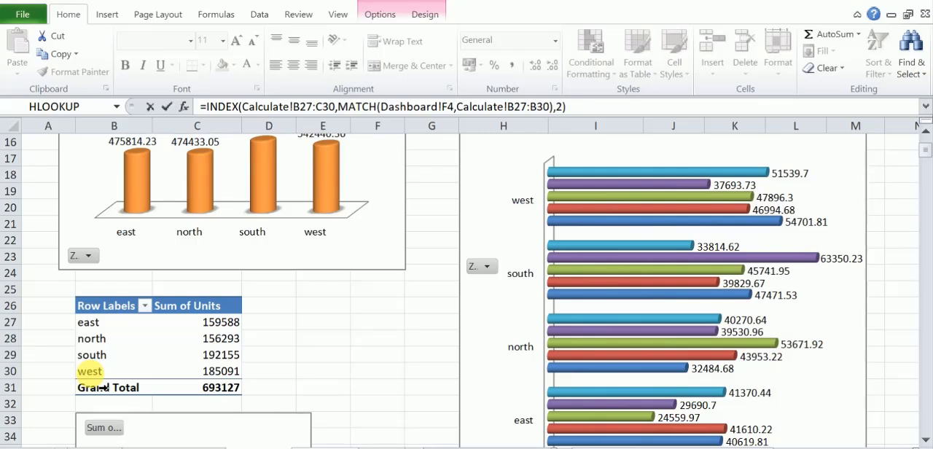
Set the INDEX column number to 2 and enter the formula in K4 as an array formula.
{"action": "key", "text": "ctrl+shift+Return"}
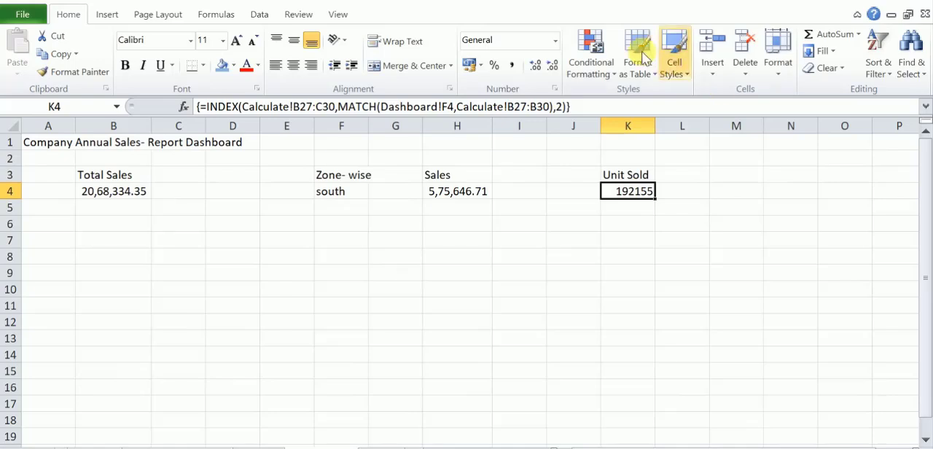
Apply the comma style to the Unit Sold value in K4 and remove both decimal places.
{"action": "left_click", "coordinate": [513, 67]}
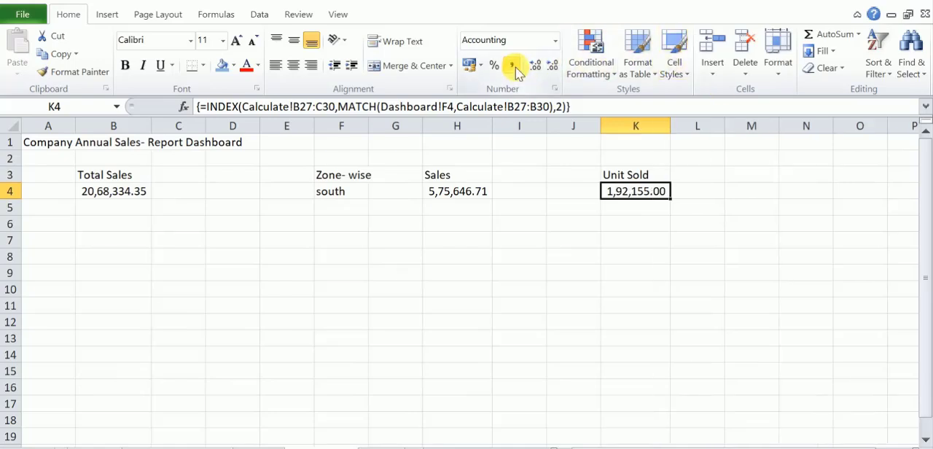
{"action": "left_click", "coordinate": [553, 67]}
{"action": "left_click", "coordinate": [554, 68]}
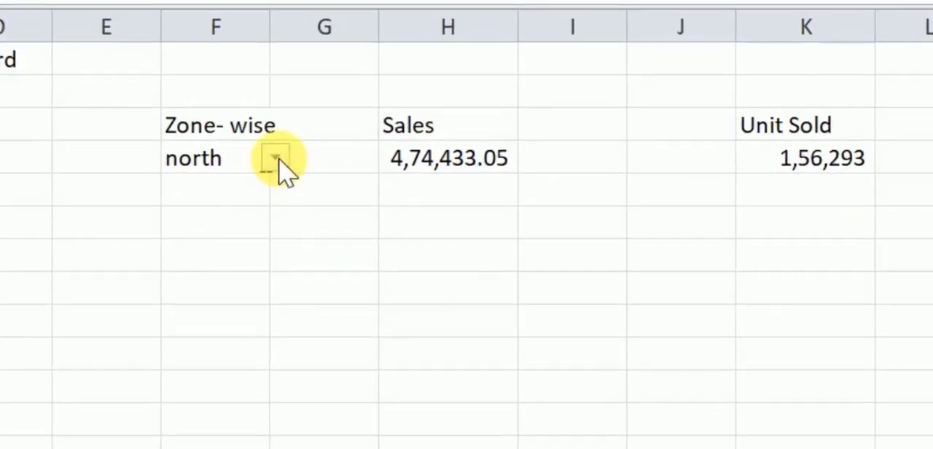
Test the zone drop-down in F4 by choosing south, north, east and west in turn, ending on south.
{"action": "left_click", "coordinate": [280, 164]}
{"action": "left_click", "coordinate": [281, 159]}
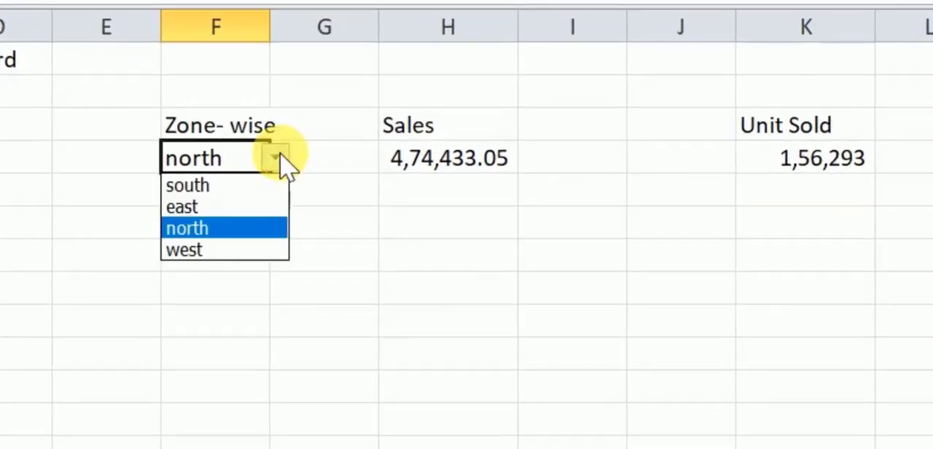
{"action": "left_click", "coordinate": [259, 190]}
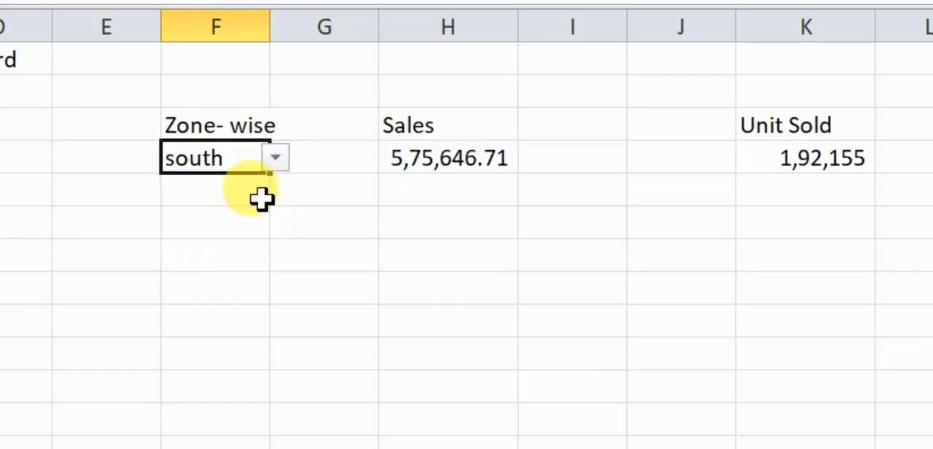
{"action": "left_click", "coordinate": [276, 163]}
{"action": "left_click", "coordinate": [268, 228]}
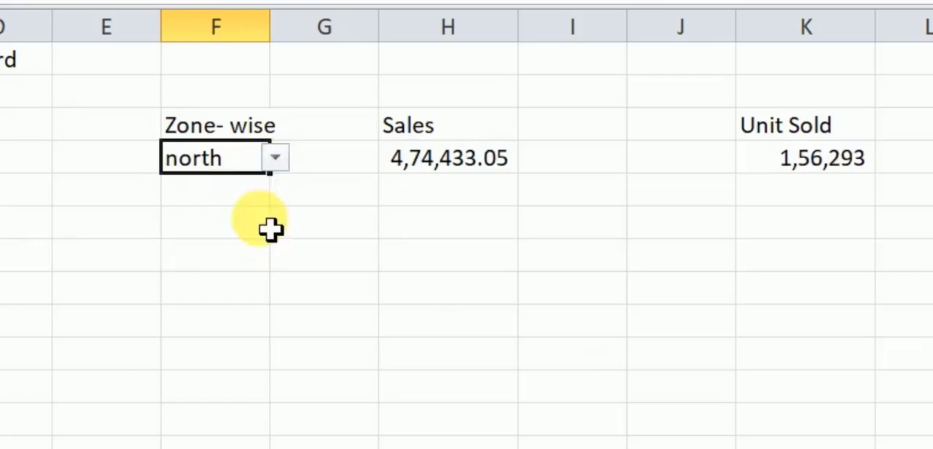
{"action": "left_click", "coordinate": [279, 159]}
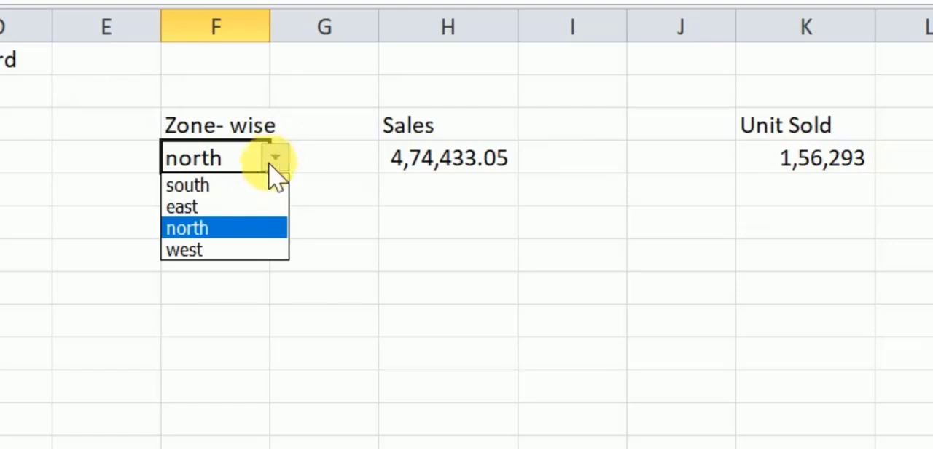
{"action": "left_click", "coordinate": [240, 208]}
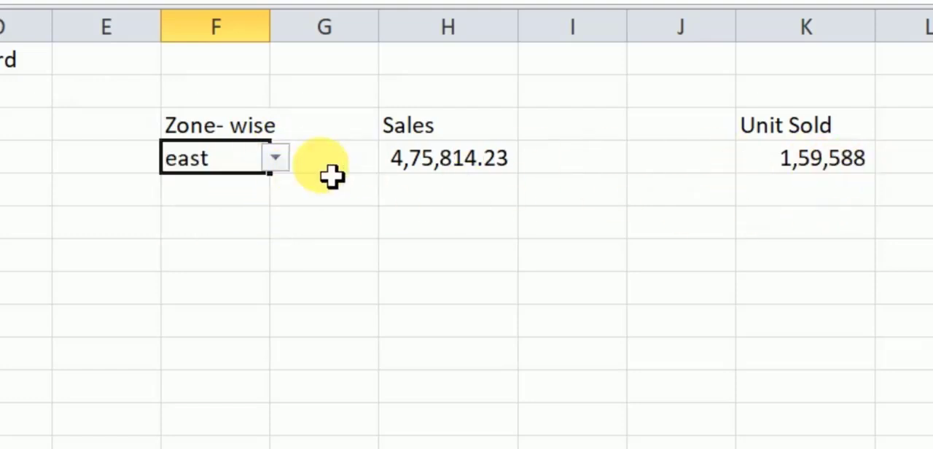
{"action": "left_click", "coordinate": [277, 160]}
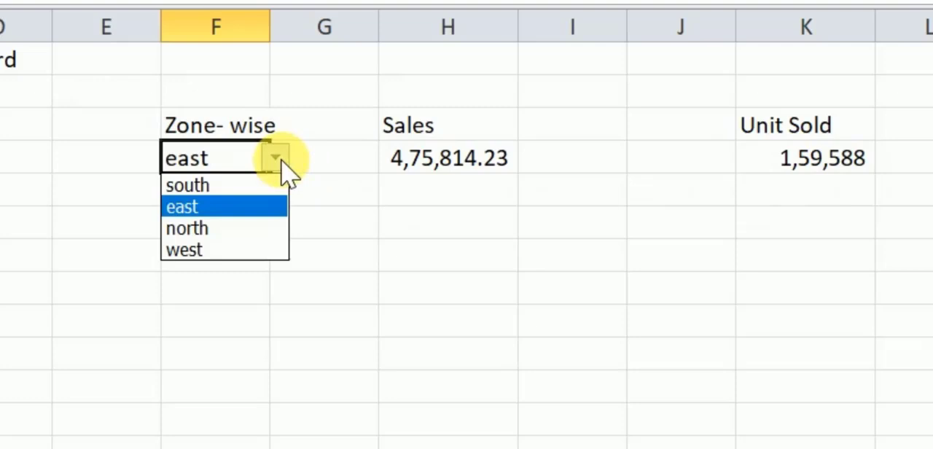
{"action": "left_click", "coordinate": [191, 249]}
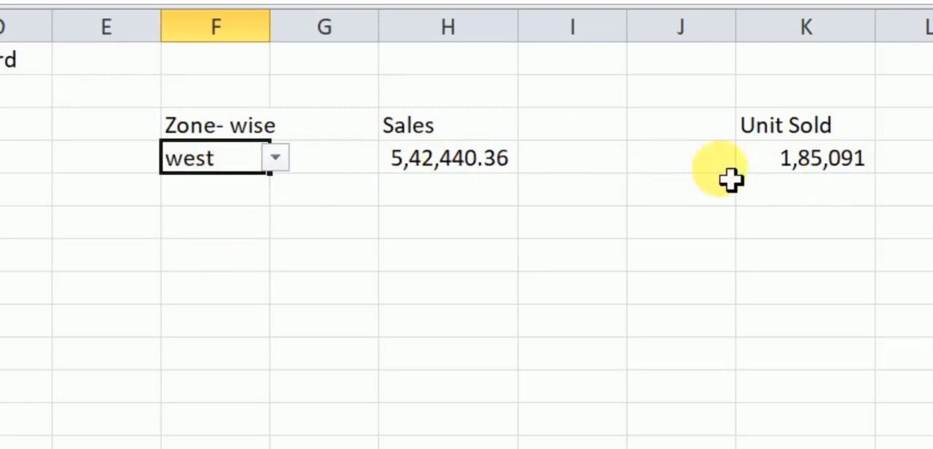
{"action": "left_click", "coordinate": [277, 161]}
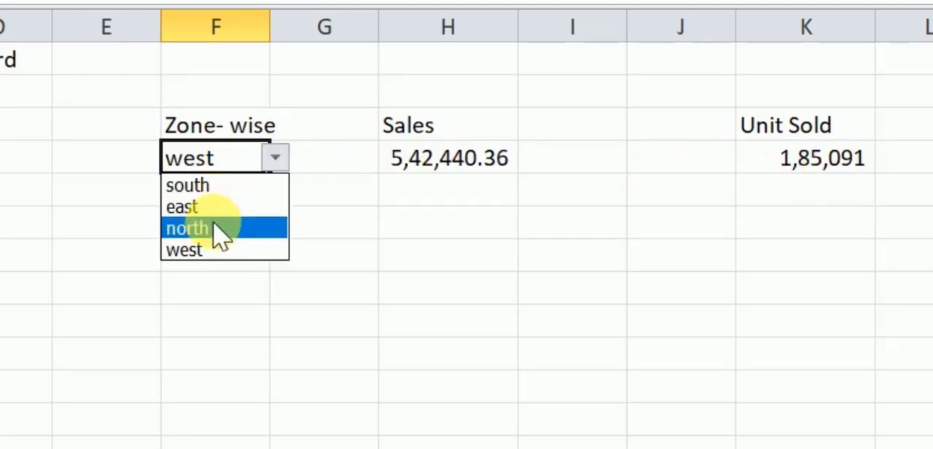
{"action": "left_click", "coordinate": [223, 187]}
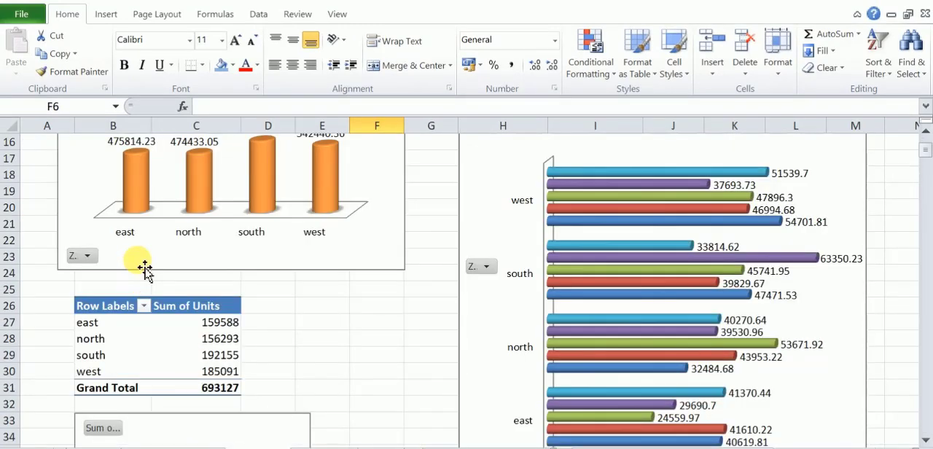
Paste the Zone- wise Sales chart at B6 on the Dashboard, narrow it and shift it to span columns A to E.
{"action": "left_click", "coordinate": [143, 268]}
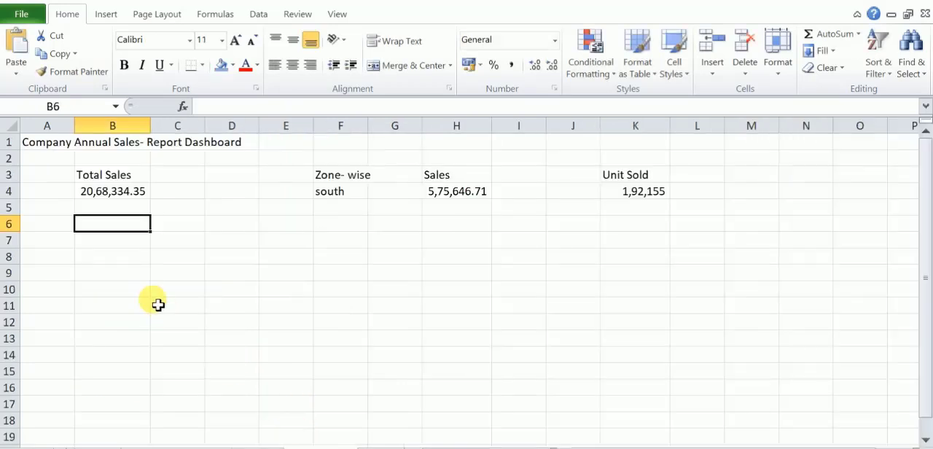
{"action": "key", "text": "ctrl+v"}
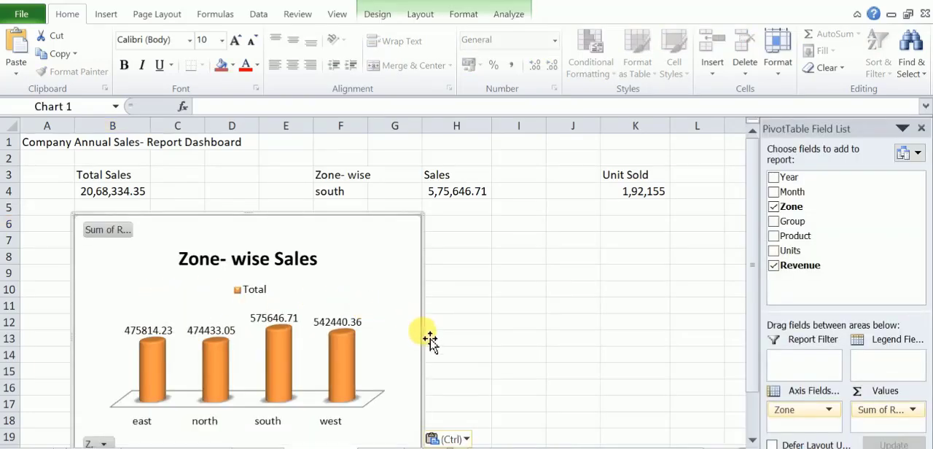
{"action": "left_click_drag", "start_coordinate": [424, 340], "coordinate": [364, 339]}
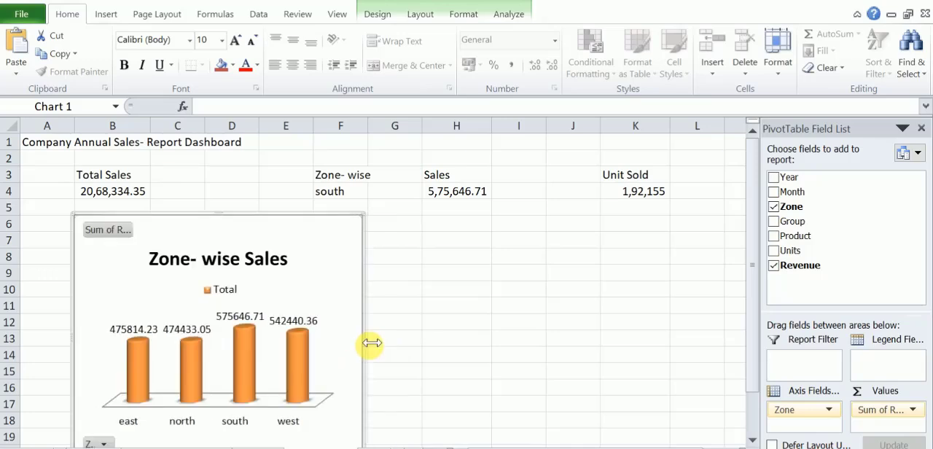
{"action": "left_click_drag", "start_coordinate": [246, 224], "coordinate": [211, 226]}
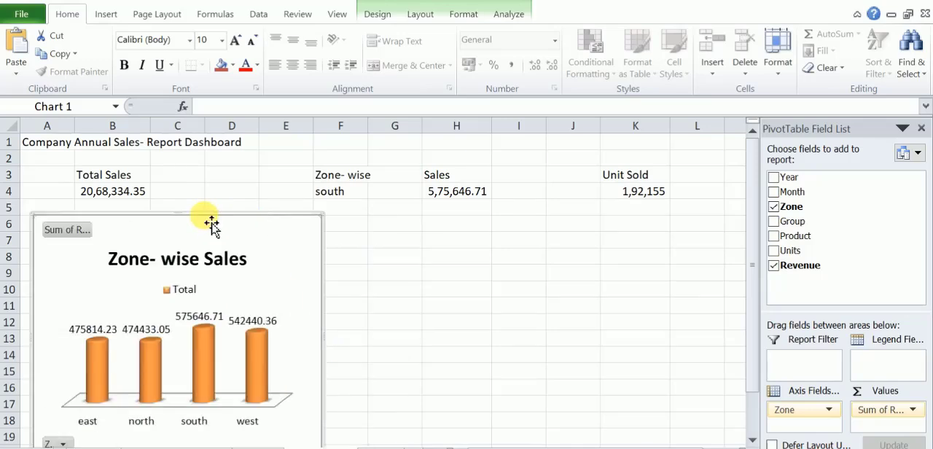
{"action": "mouse_move", "coordinate": [323, 339]}
{"action": "left_mouse_down"}
{"action": "mouse_move", "coordinate": [299, 334]}
{"action": "mouse_move", "coordinate": [314, 341]}
{"action": "left_mouse_up"}
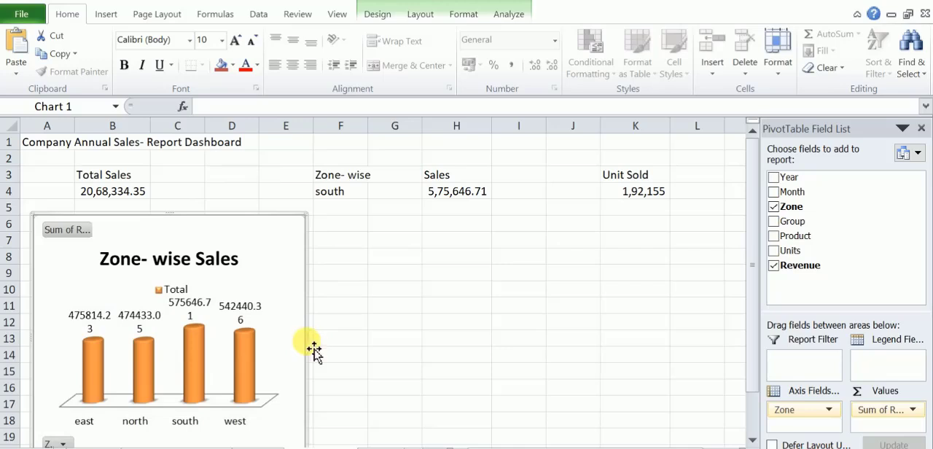
Widen the Zone- wise Sales chart slightly and paste the Monthly Sales chart from the calculation sheet at G6 on the Dashboard.
{"action": "left_click_drag", "start_coordinate": [312, 342], "coordinate": [325, 343]}
{"action": "scroll", "coordinate": [253, 354], "scroll_direction": "down", "scroll_amount": 1}
{"action": "scroll", "coordinate": [254, 354], "scroll_direction": "up", "scroll_amount": 1}
{"action": "left_click", "coordinate": [391, 226]}
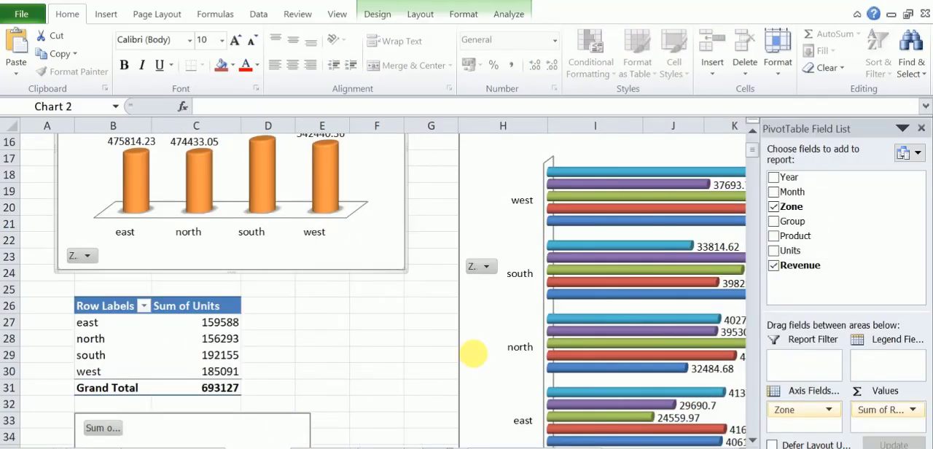
{"action": "left_click", "coordinate": [479, 364]}
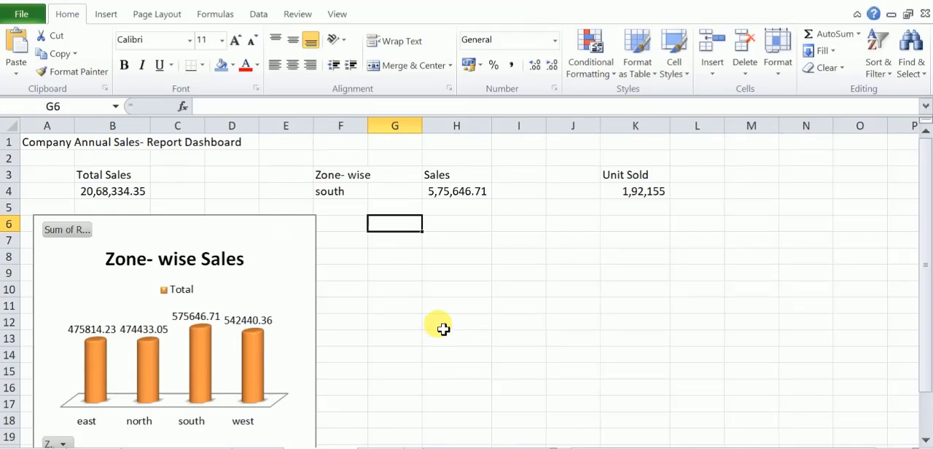
{"action": "key", "text": "ctrl+v"}
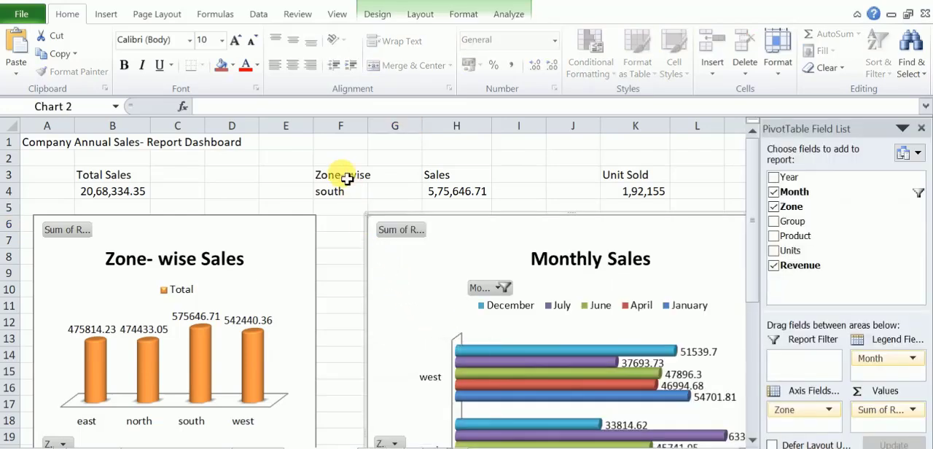
Move the Zone- wise, Sales and Unit Sold block from F3:K4 one column over so it starts at G3.
{"action": "left_click_drag", "start_coordinate": [346, 178], "coordinate": [670, 198]}
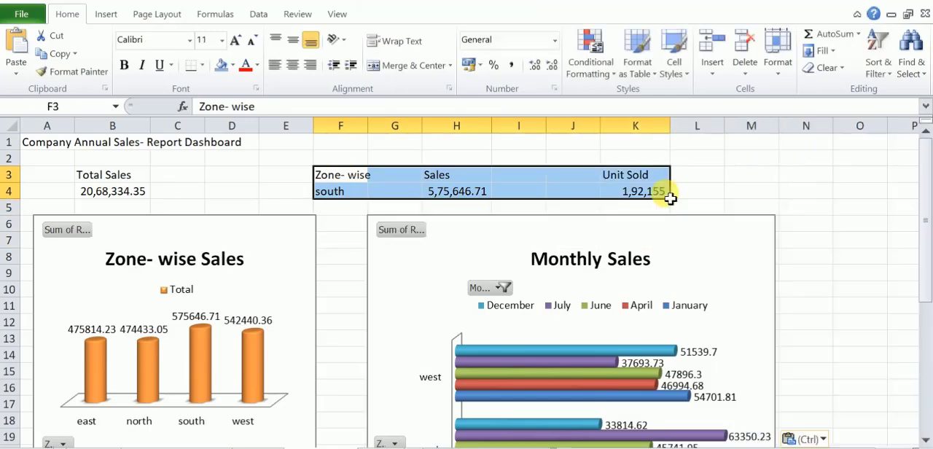
{"action": "key", "text": "ctrl+c"}
{"action": "left_click", "coordinate": [404, 180]}
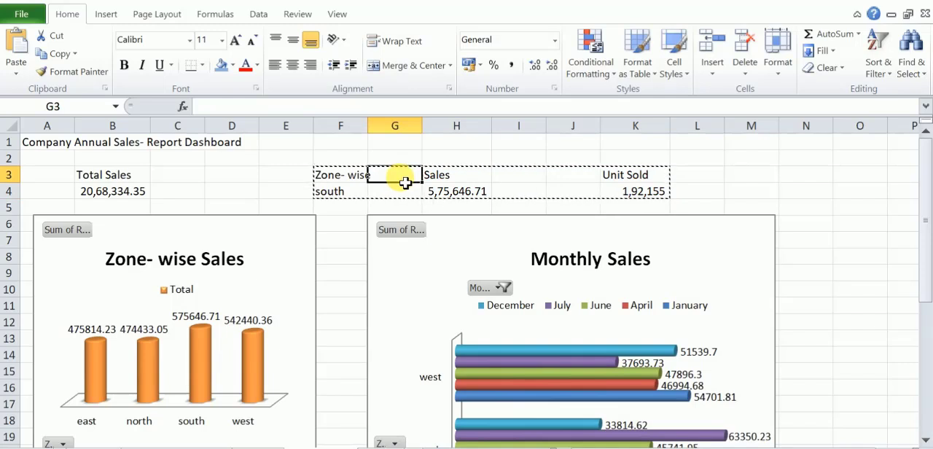
{"action": "key", "text": "ctrl+v"}
Apply the comma style to G3:L4 and widen column I to fit the Sales value.
{"action": "left_click_drag", "start_coordinate": [547, 129], "coordinate": [561, 132]}
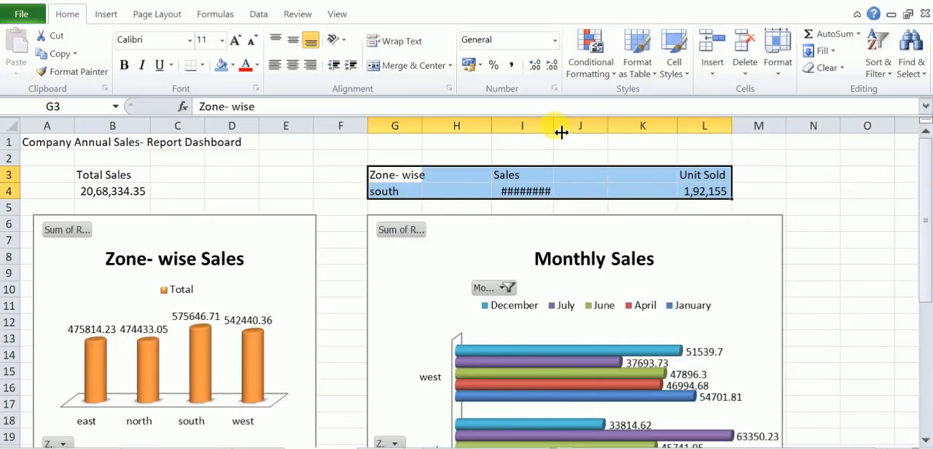
{"action": "left_click", "coordinate": [555, 40]}
{"action": "left_click", "coordinate": [531, 96]}
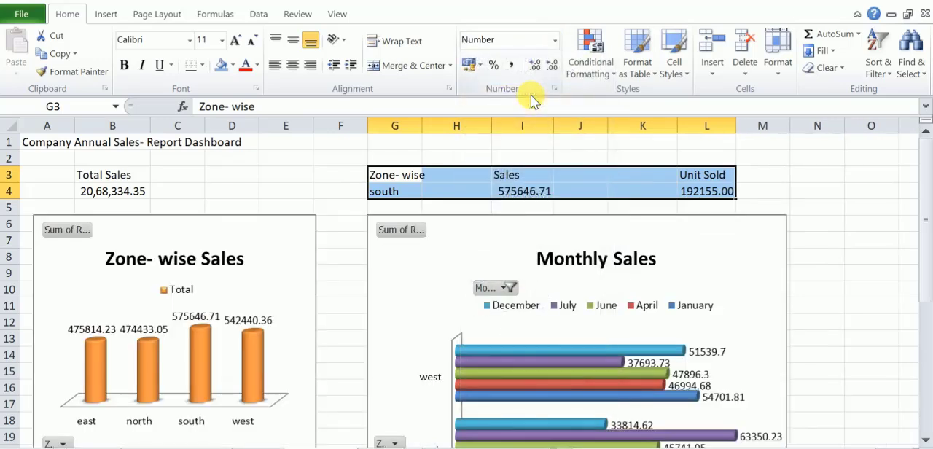
{"action": "left_click", "coordinate": [511, 67]}
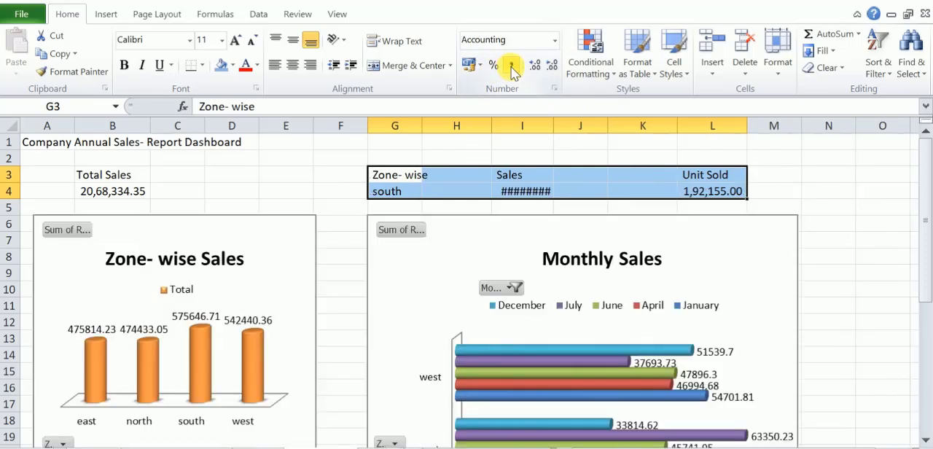
{"action": "double_click", "coordinate": [554, 128]}
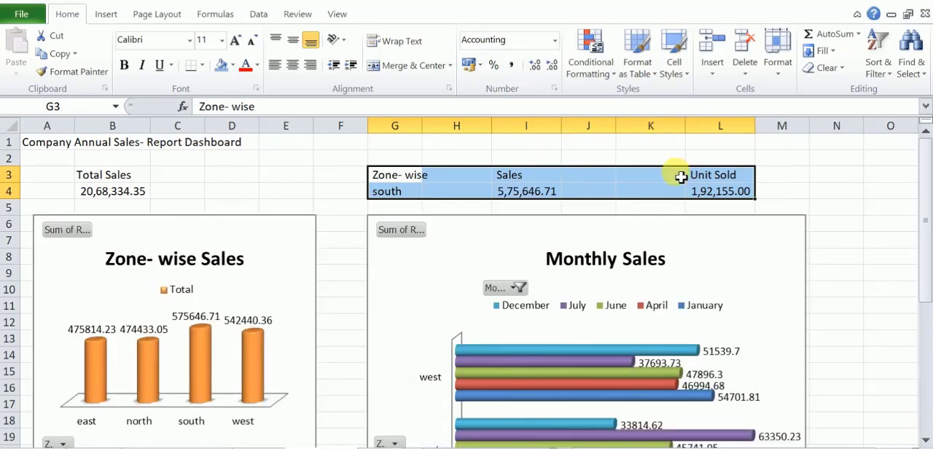
Remove both decimal places from the Unit Sold value in L4 and narrow column F between the two charts.
{"action": "left_click", "coordinate": [703, 192]}
{"action": "left_click", "coordinate": [551, 67]}
{"action": "left_click", "coordinate": [551, 67]}
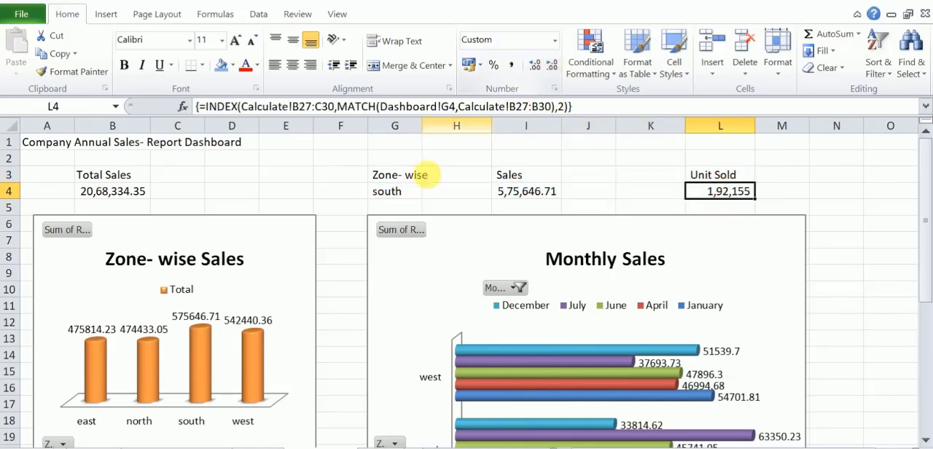
{"action": "left_click_drag", "start_coordinate": [369, 128], "coordinate": [357, 132]}
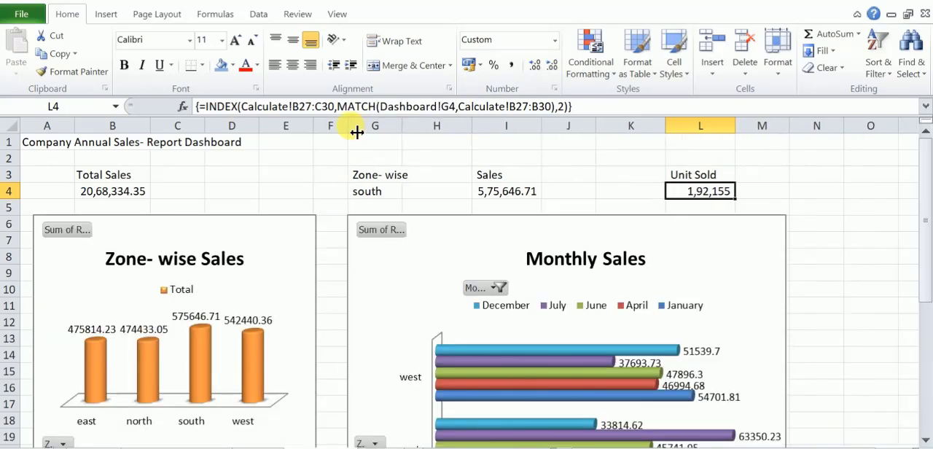
Enter the label "Total Units- Sold" in B22 below the Zone- wise Sales chart.
{"action": "scroll", "coordinate": [310, 241], "scroll_direction": "down", "scroll_amount": 3}
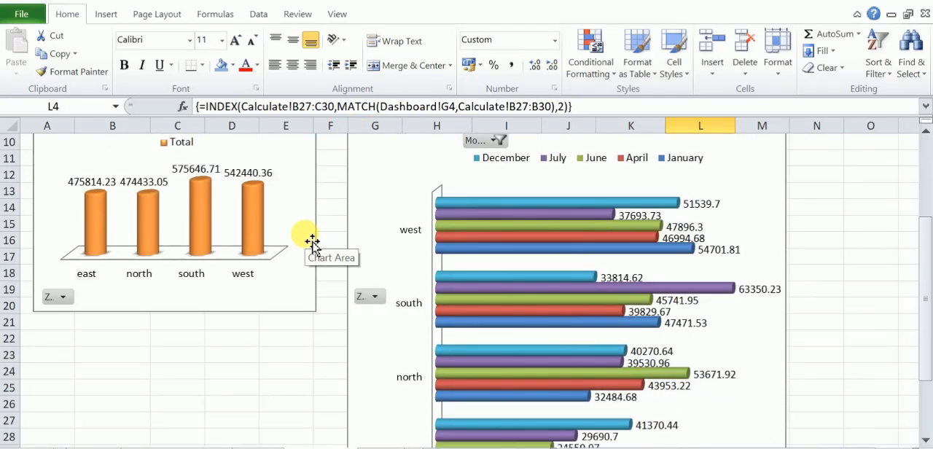
{"action": "scroll", "coordinate": [312, 240], "scroll_direction": "down", "scroll_amount": 1}
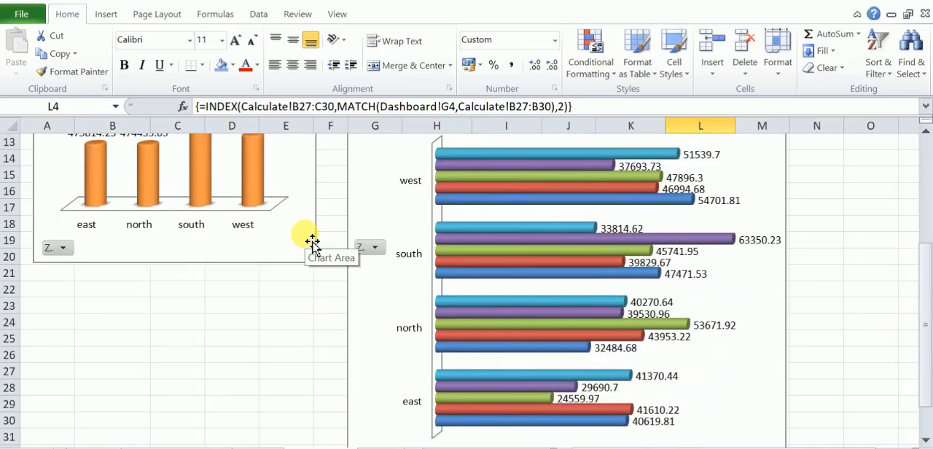
{"action": "left_click", "coordinate": [93, 293]}
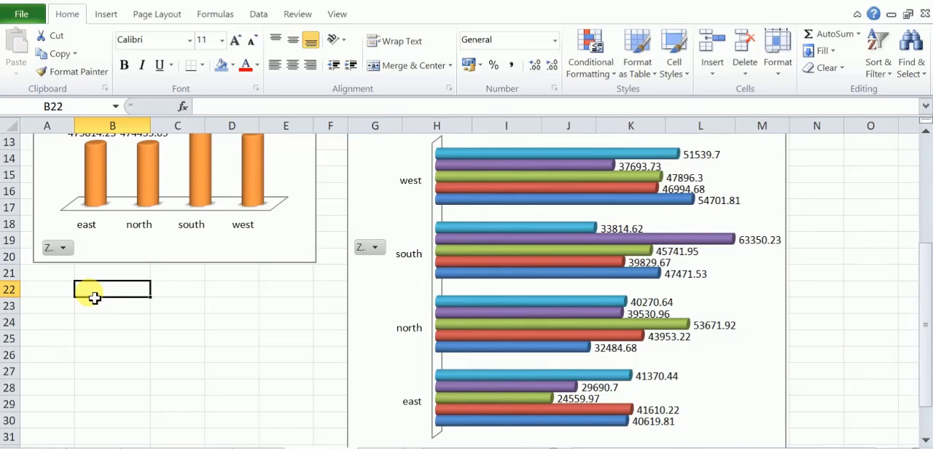
{"action": "type", "text": "Total Units- Sold"}
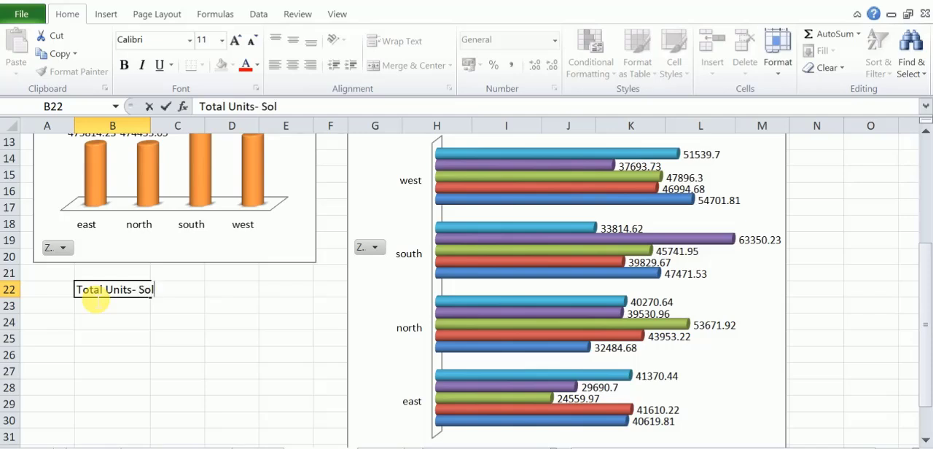
Copy the Units Sold doughnut chart from the calculation sheet and paste it at B24 on the Dashboard.
{"action": "left_click", "coordinate": [87, 322]}
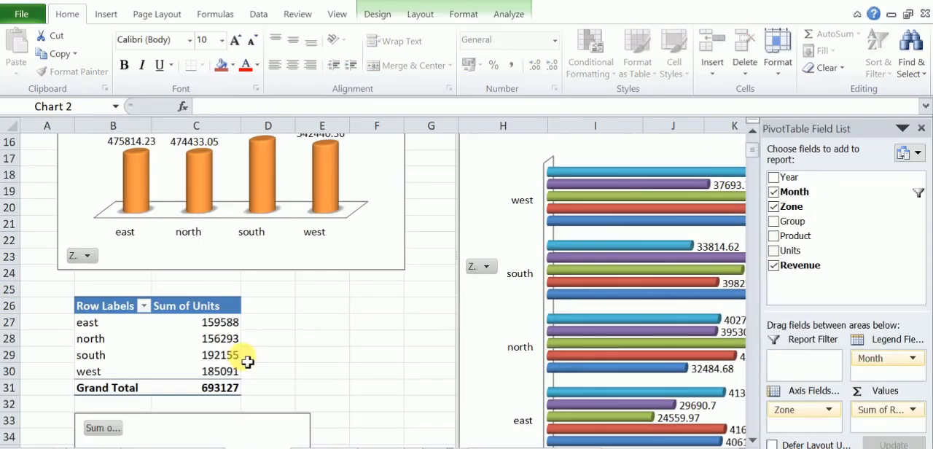
{"action": "scroll", "coordinate": [242, 357], "scroll_direction": "down", "scroll_amount": 4}
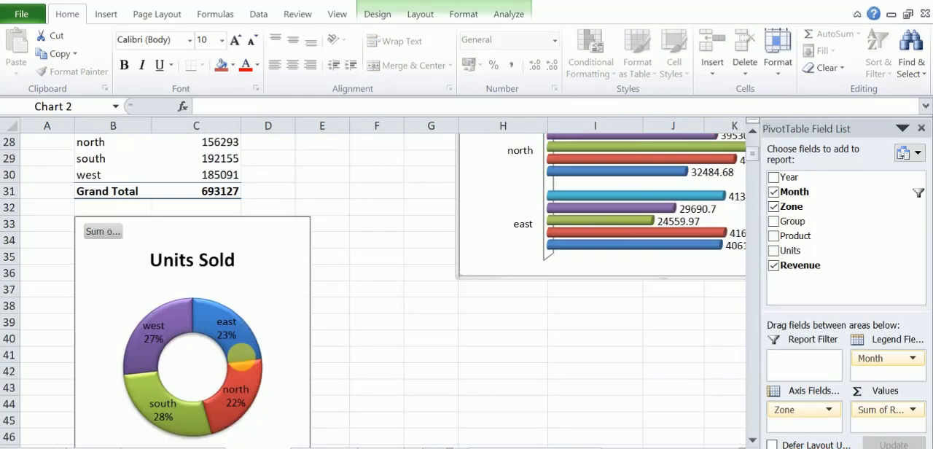
{"action": "left_click", "coordinate": [267, 293]}
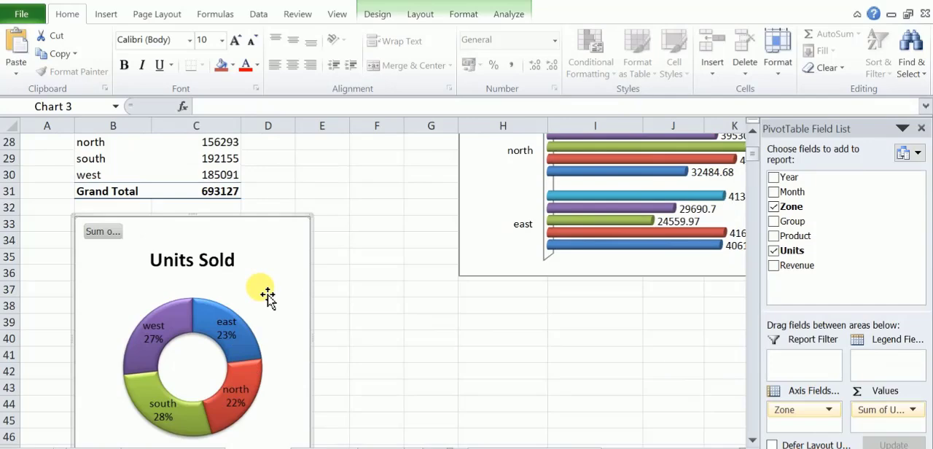
{"action": "left_click", "coordinate": [318, 446]}
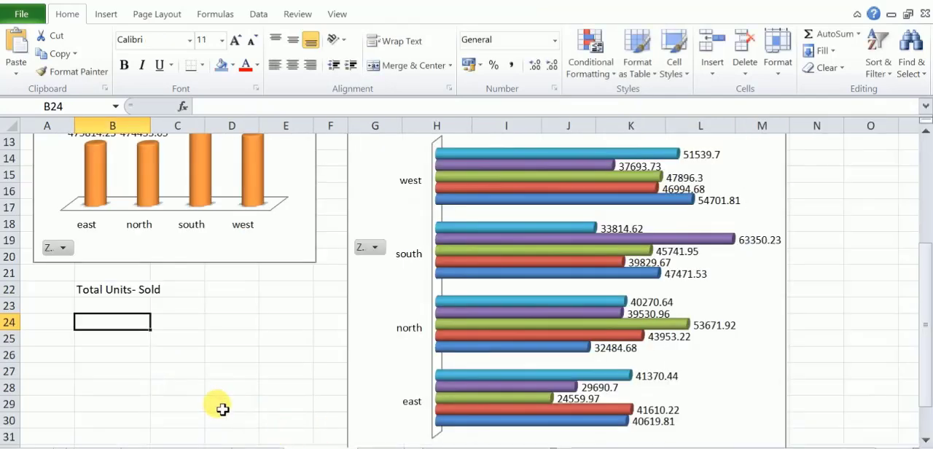
{"action": "key", "text": "ctrl+v"}
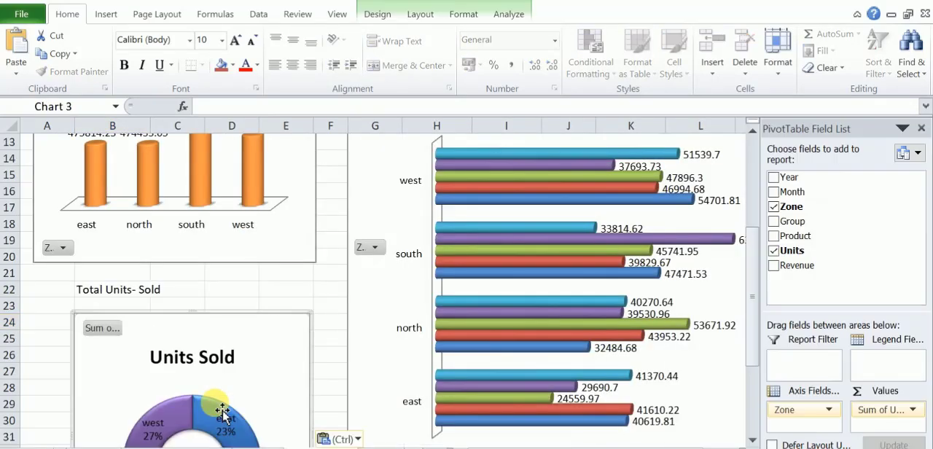
Merge and center the dashboard title across A1:N1 and make it bold.
{"action": "scroll", "coordinate": [232, 355], "scroll_direction": "up", "scroll_amount": 4}
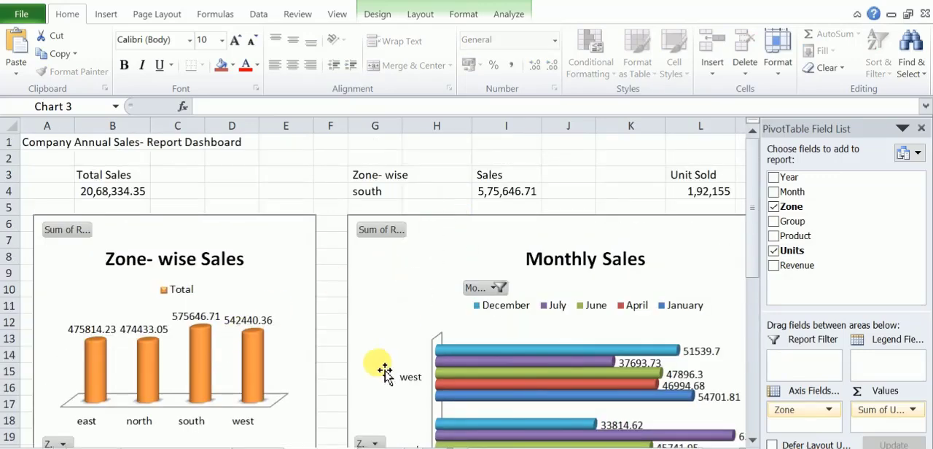
{"action": "left_click", "coordinate": [628, 177]}
{"action": "left_click", "coordinate": [605, 145]}
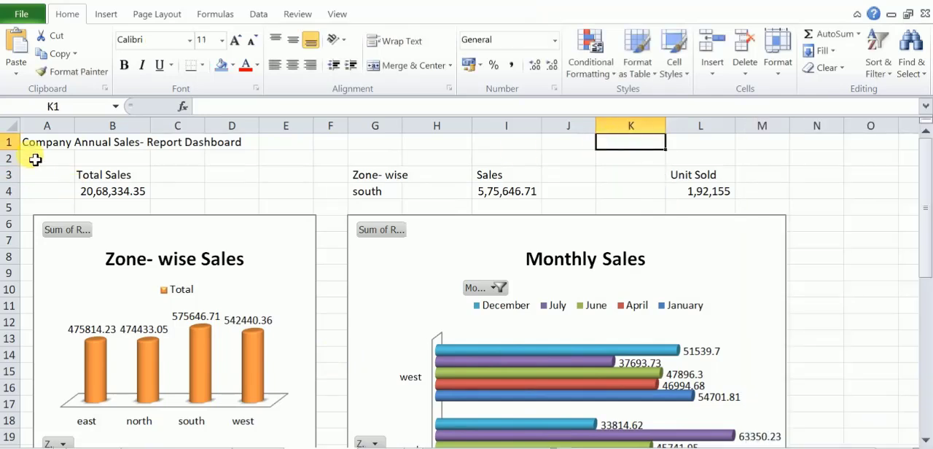
{"action": "left_click_drag", "start_coordinate": [19, 141], "coordinate": [808, 143]}
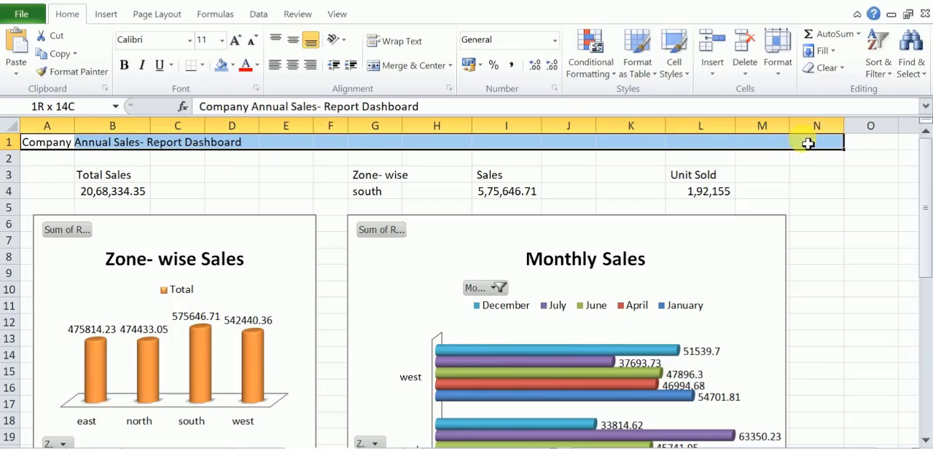
{"action": "left_click", "coordinate": [413, 69]}
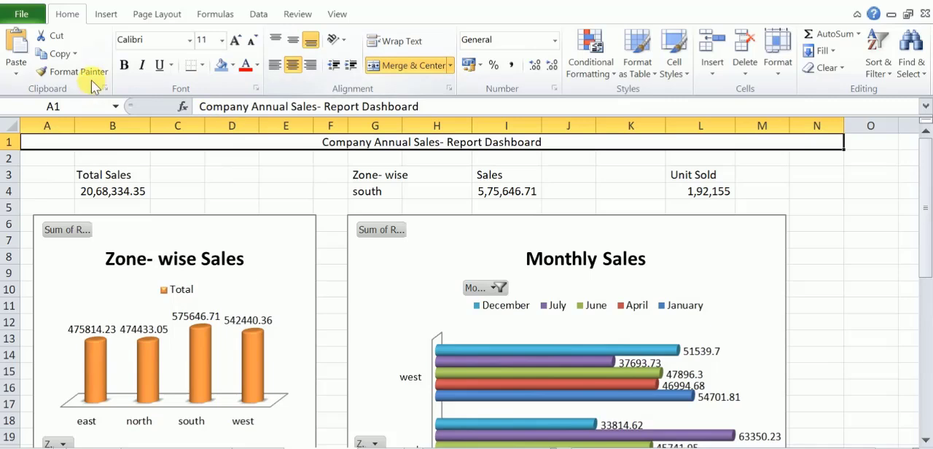
{"action": "left_click", "coordinate": [125, 65]}
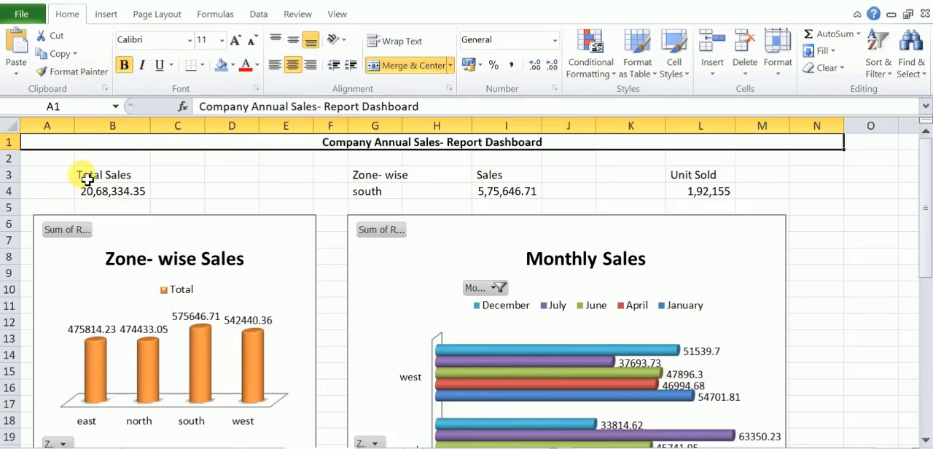
Merge and center the Total Sales heading across A3:E3 and its value across A4:E4.
{"action": "left_click_drag", "start_coordinate": [58, 177], "coordinate": [283, 179]}
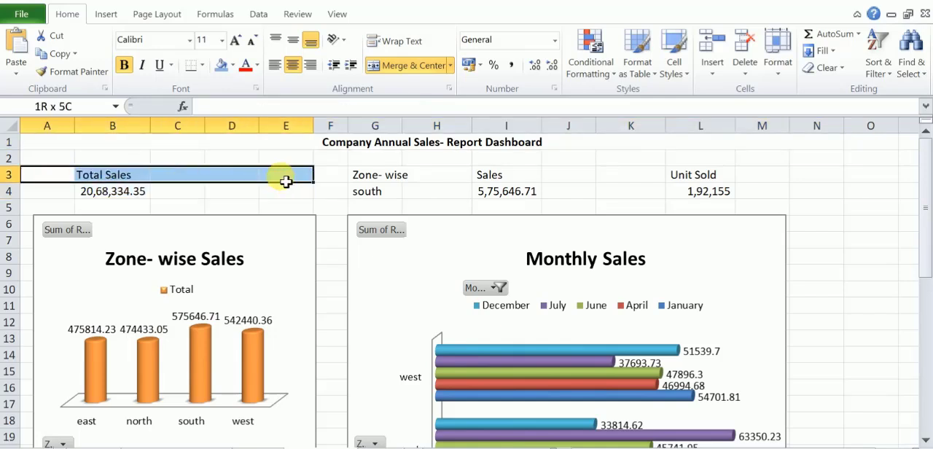
{"action": "left_click", "coordinate": [400, 63]}
{"action": "left_click_drag", "start_coordinate": [54, 193], "coordinate": [295, 199]}
{"action": "left_click", "coordinate": [397, 64]}
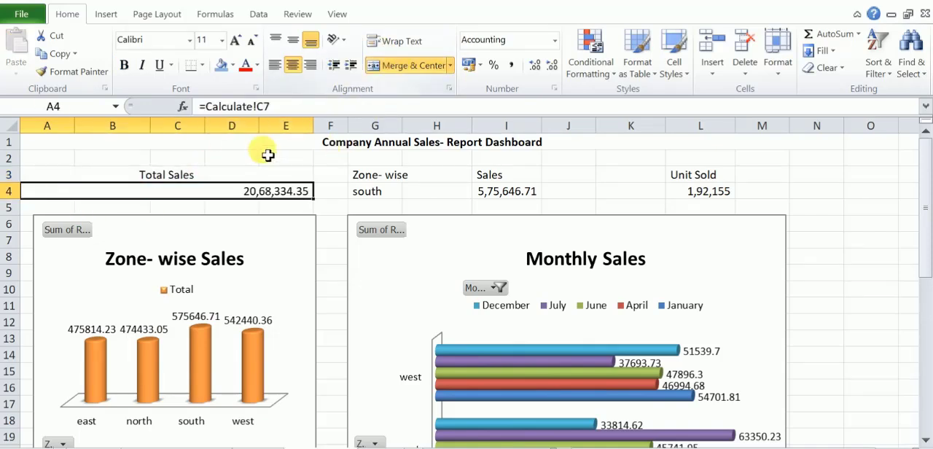
Try to center the Total Sales value in A4 with middle alignment and by unmerging and re-merging A4:E4.
{"action": "left_click", "coordinate": [293, 41]}
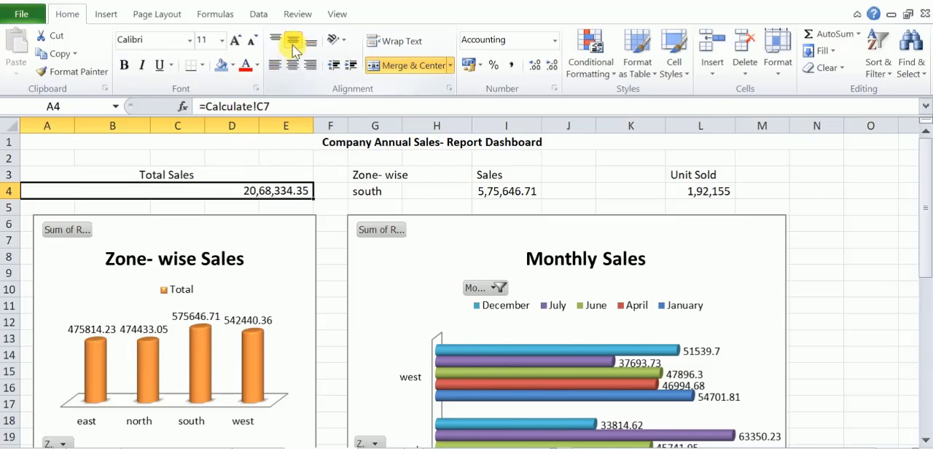
{"action": "left_click", "coordinate": [414, 65]}
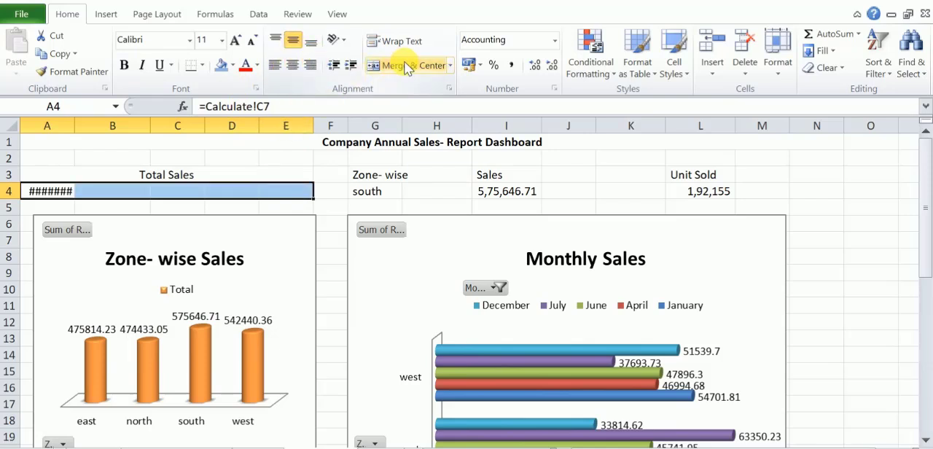
{"action": "left_click", "coordinate": [406, 66]}
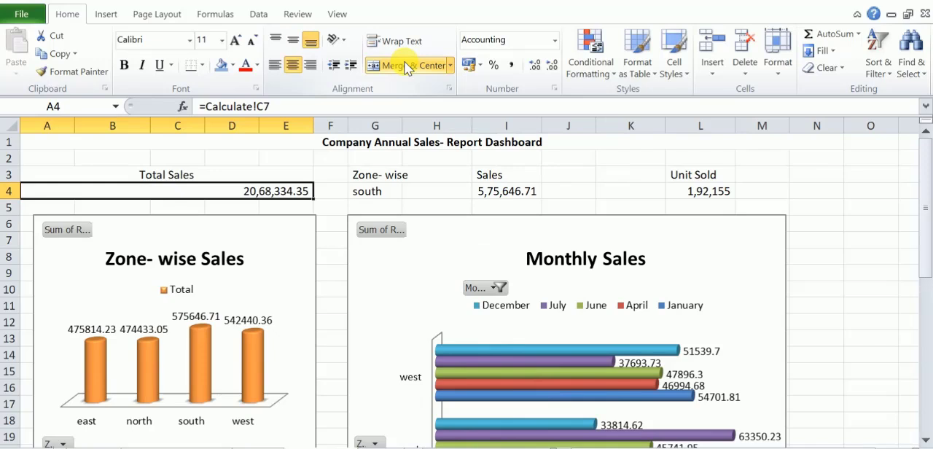
{"action": "key", "text": "ctrl+z"}
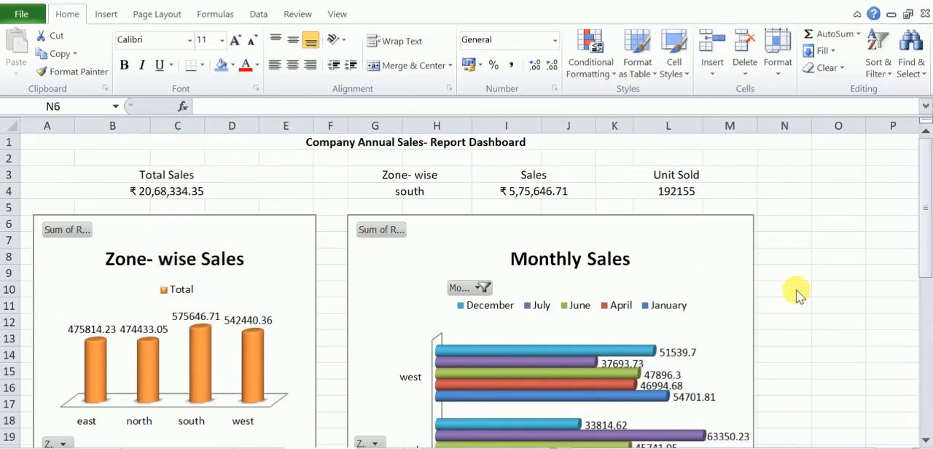
Merge and center the Total Units- Sold label across A22:E22 above the Units Sold chart.
{"action": "left_click", "coordinate": [145, 176]}
{"action": "left_click", "coordinate": [155, 193]}
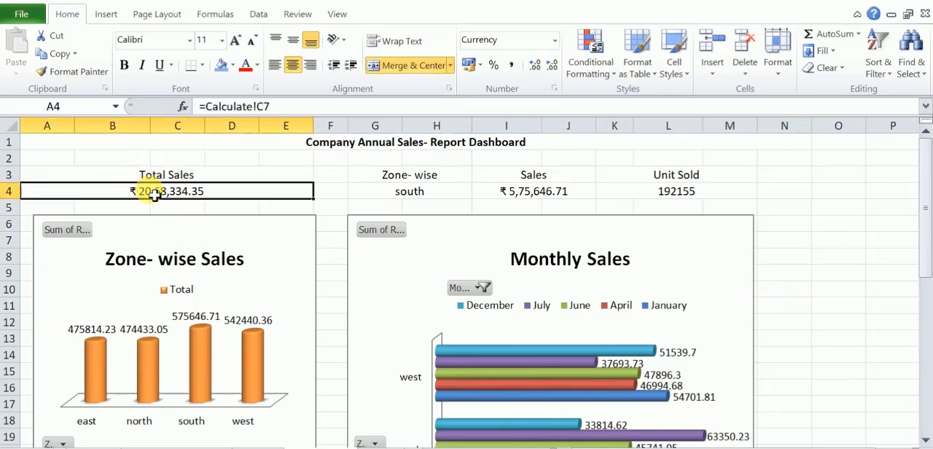
{"action": "left_click_drag", "start_coordinate": [923, 210], "coordinate": [889, 343]}
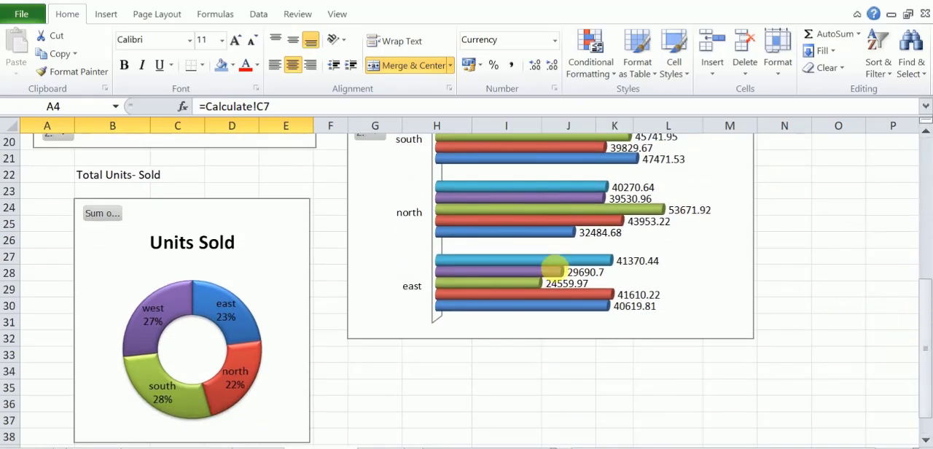
{"action": "left_click_drag", "start_coordinate": [37, 177], "coordinate": [309, 180]}
{"action": "left_click", "coordinate": [399, 66]}
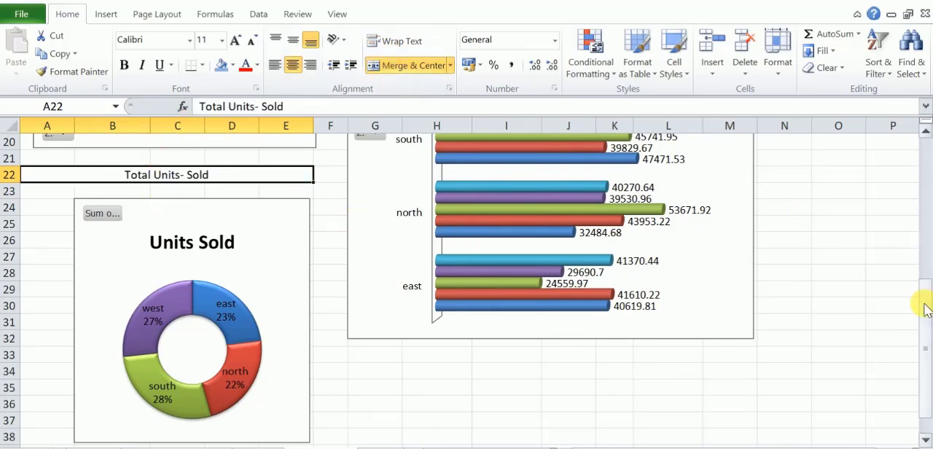
{"action": "left_click_drag", "start_coordinate": [924, 312], "coordinate": [924, 292]}
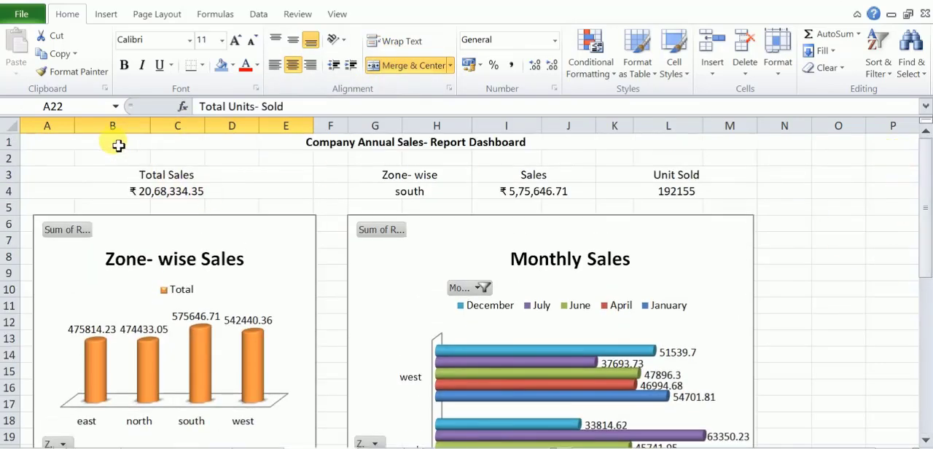
{"action": "left_click", "coordinate": [118, 146]}
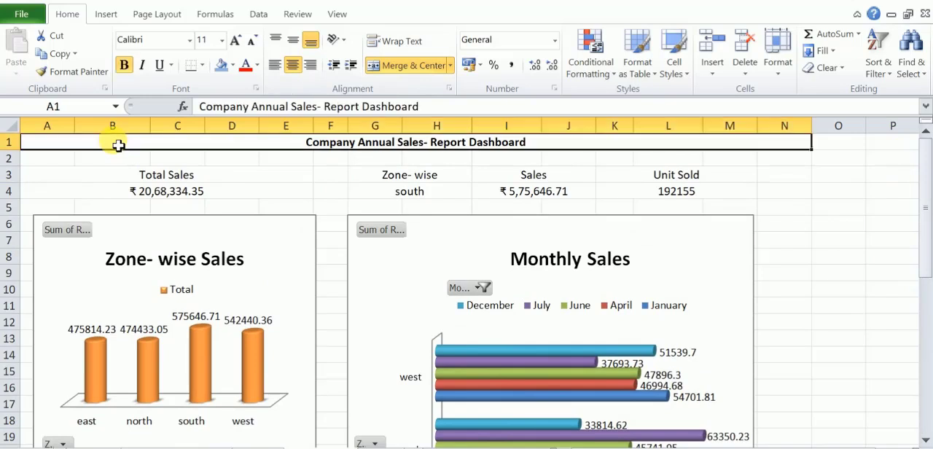
{"action": "left_click", "coordinate": [115, 173], "text": "ctrl"}
{"action": "left_click", "coordinate": [135, 196], "text": "ctrl"}
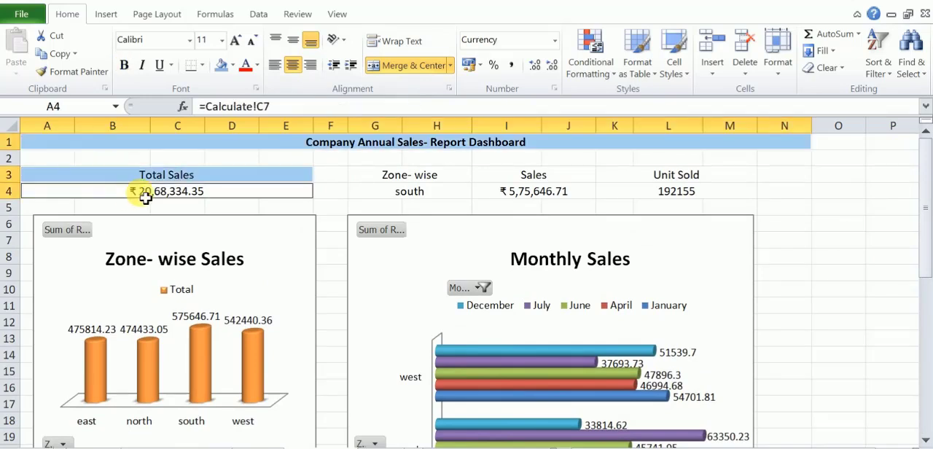
{"action": "left_click", "coordinate": [384, 177], "text": "ctrl"}
{"action": "left_click", "coordinate": [385, 192], "text": "ctrl"}
{"action": "left_click", "coordinate": [508, 180], "text": "ctrl"}
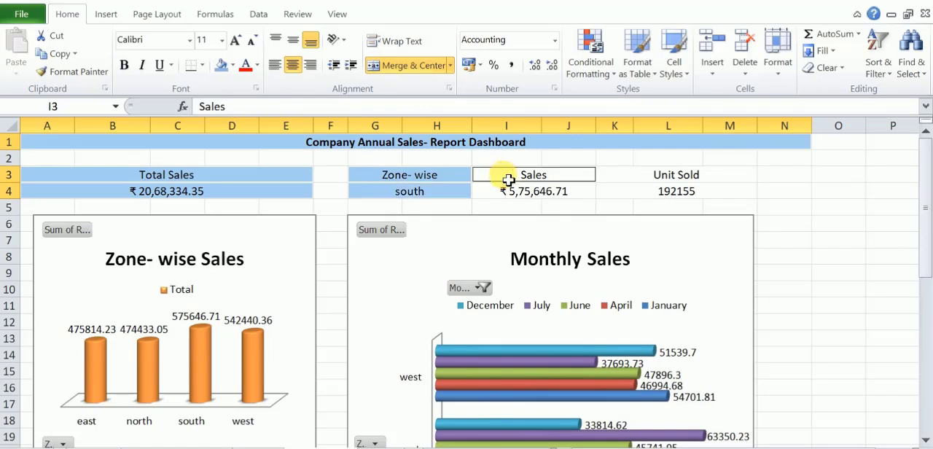
{"action": "left_click", "coordinate": [529, 205], "text": "ctrl"}
{"action": "left_click", "coordinate": [526, 193], "text": "ctrl"}
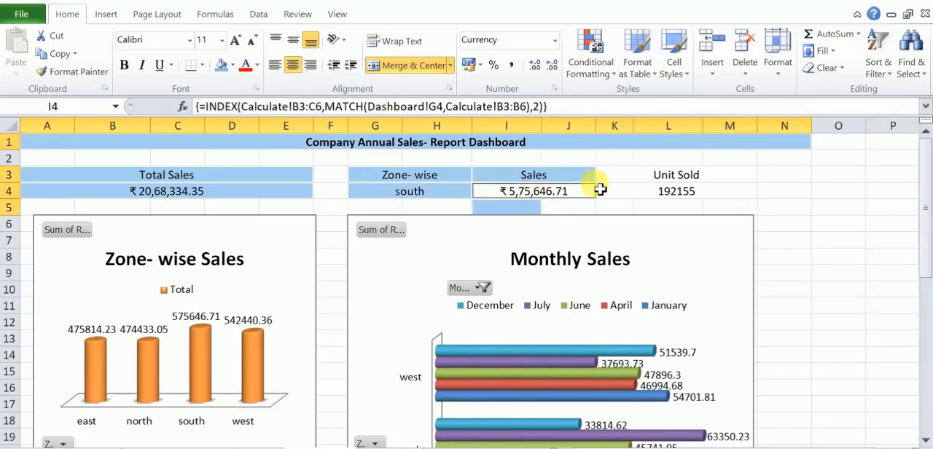
{"action": "left_click", "coordinate": [647, 178], "text": "ctrl"}
{"action": "left_click", "coordinate": [650, 192], "text": "ctrl"}
{"action": "left_click", "coordinate": [532, 206], "text": "ctrl"}
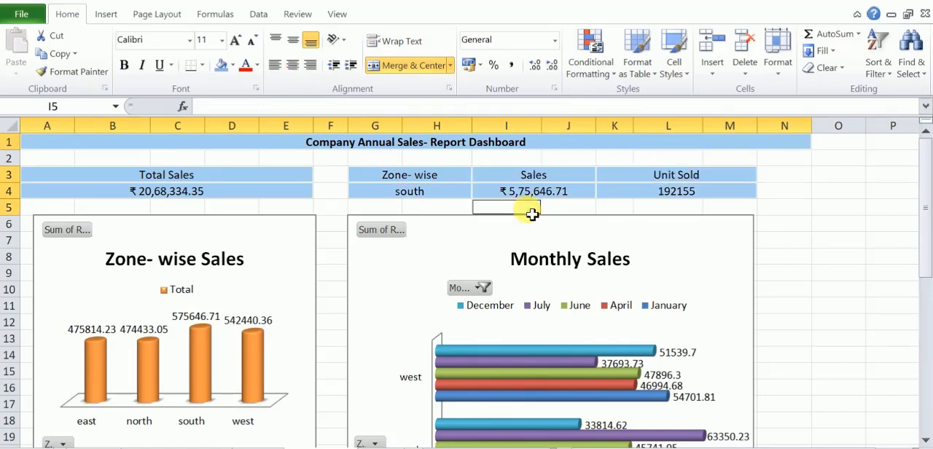
Set the Total Units- Sold label in A22 to font size 24 and make it bold.
{"action": "left_click", "coordinate": [924, 441]}
{"action": "left_click", "coordinate": [924, 441]}
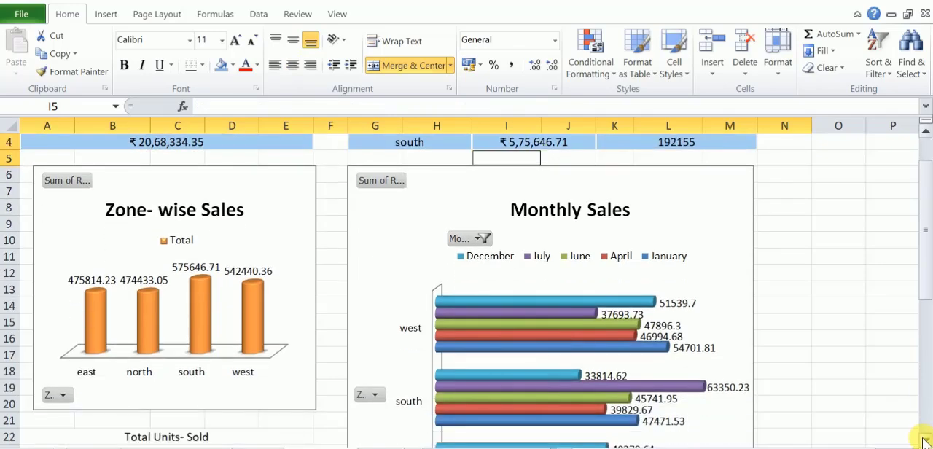
{"action": "left_click", "coordinate": [924, 441]}
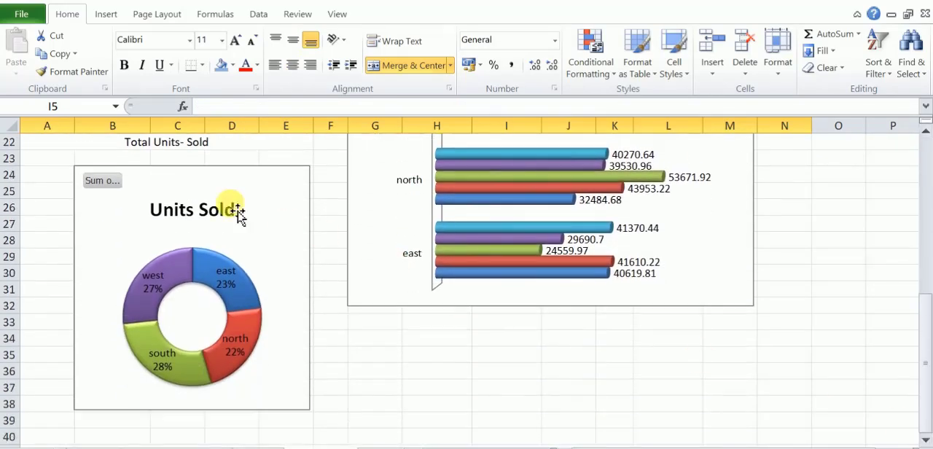
{"action": "left_click", "coordinate": [183, 141]}
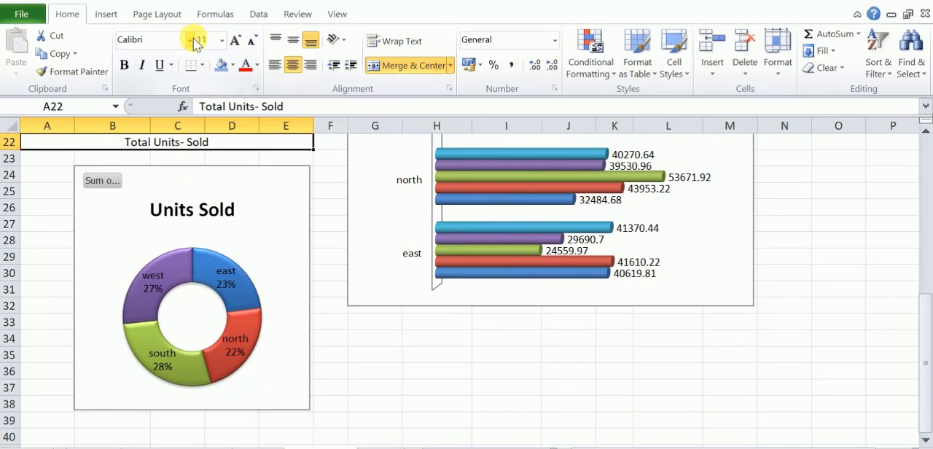
{"action": "left_click", "coordinate": [226, 40]}
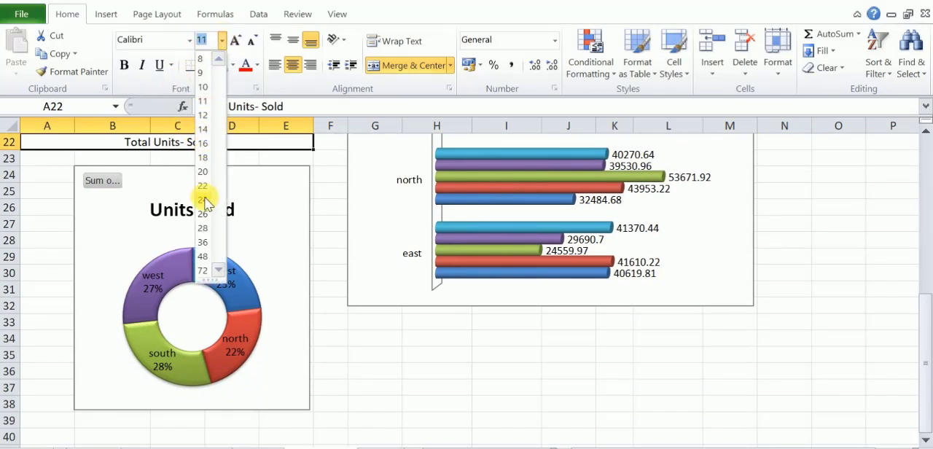
{"action": "left_click", "coordinate": [203, 199]}
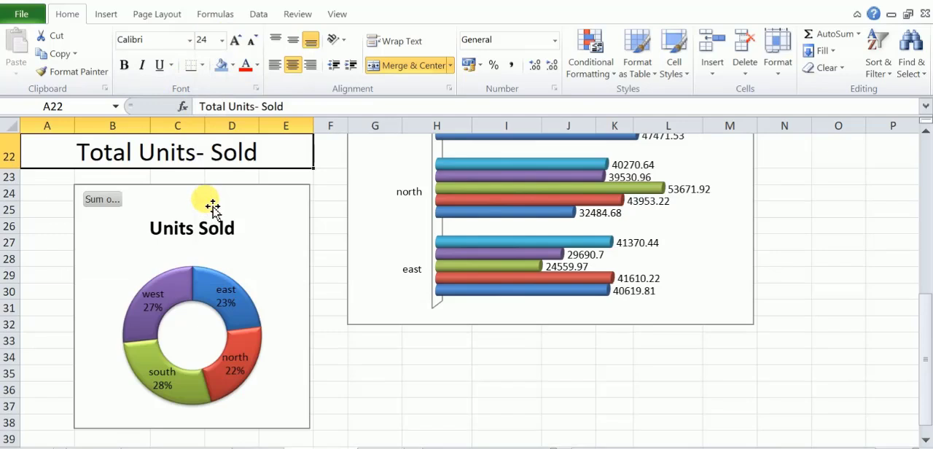
{"action": "left_click", "coordinate": [124, 65]}
Try Arial Black on the Total Units- Sold label, then set its font to Agency FB in italics.
{"action": "left_click", "coordinate": [189, 39]}
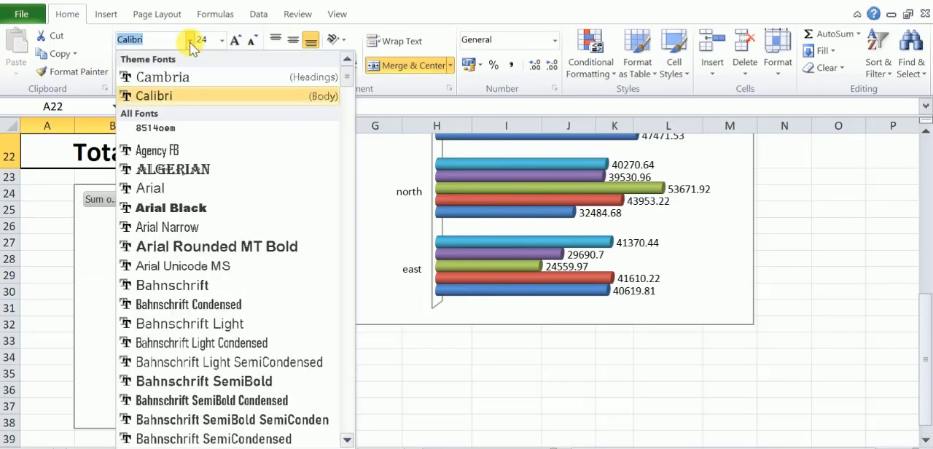
{"action": "left_click", "coordinate": [173, 209]}
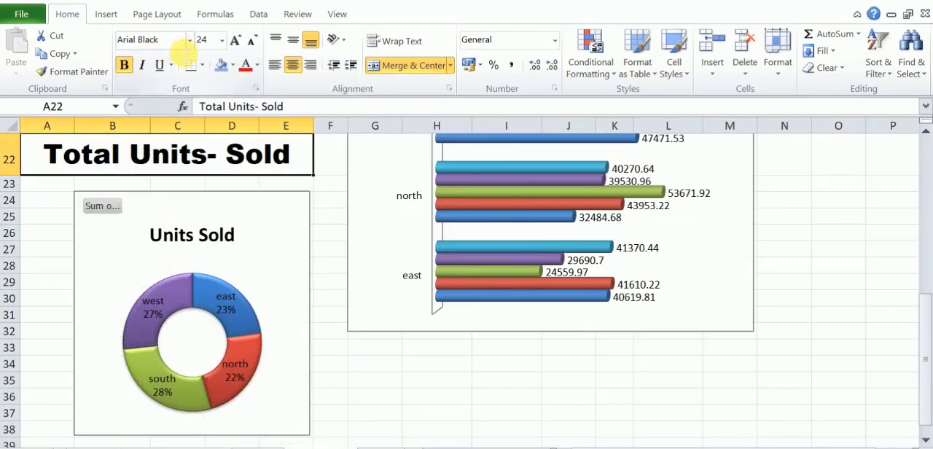
{"action": "left_click", "coordinate": [189, 39]}
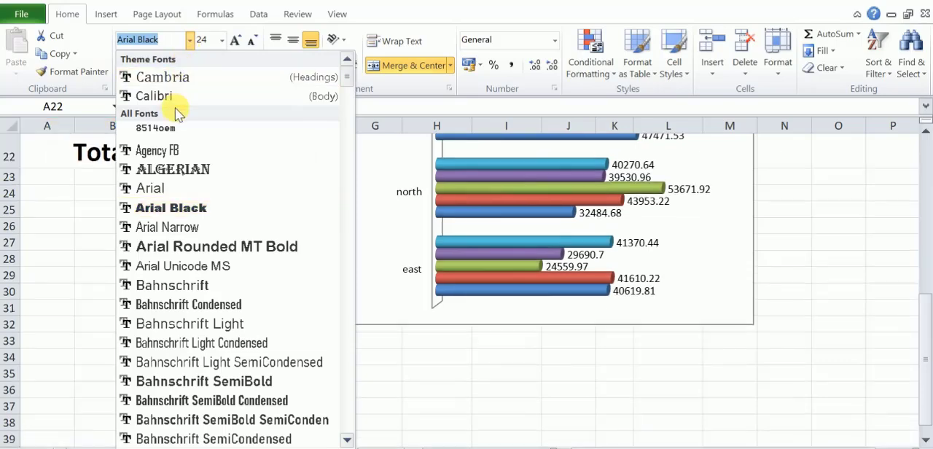
{"action": "left_click", "coordinate": [172, 153]}
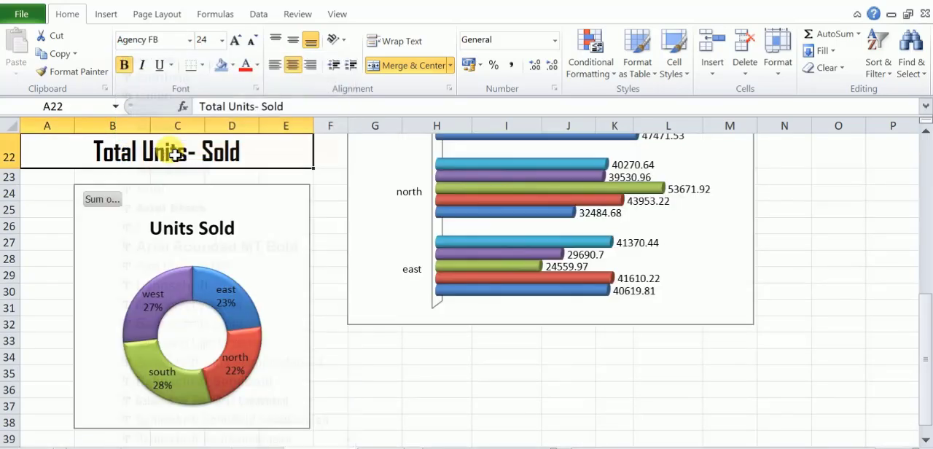
{"action": "left_click", "coordinate": [143, 65]}
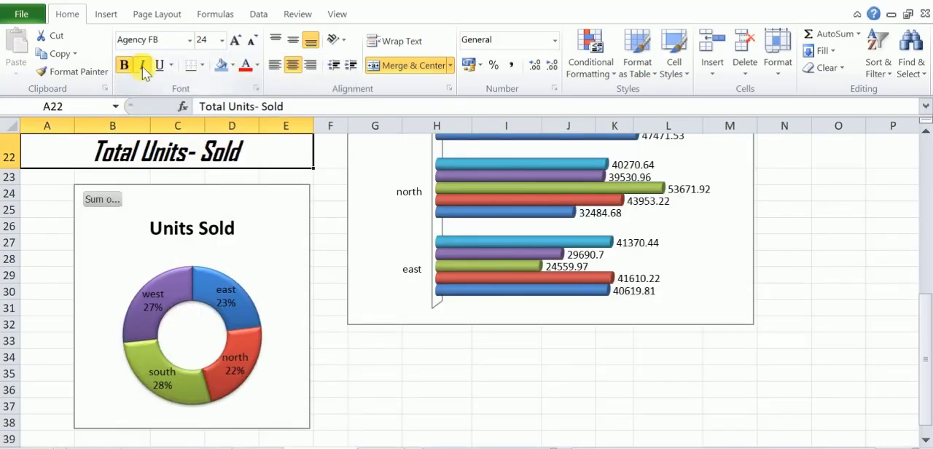
Copy the Total Units- Sold label's formatting onto the dashboard title and merge and center the title across A1:N1 again.
{"action": "left_click_drag", "start_coordinate": [916, 327], "coordinate": [910, 161]}
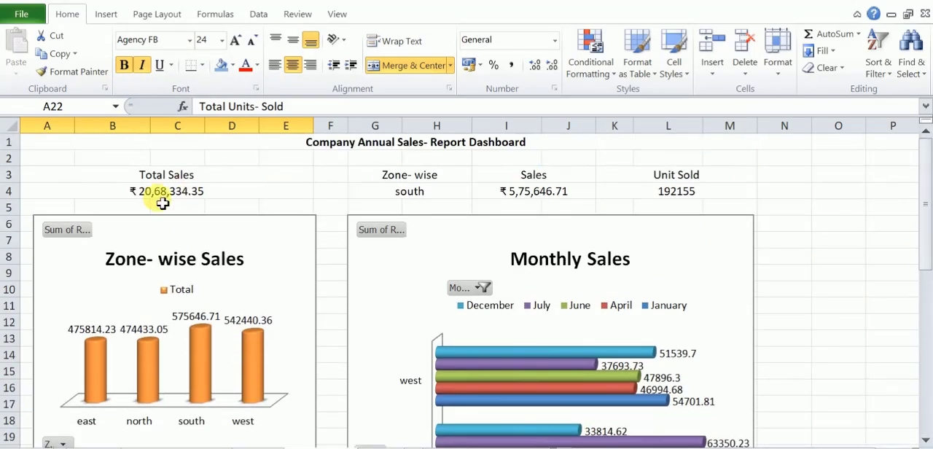
{"action": "left_click", "coordinate": [116, 147]}
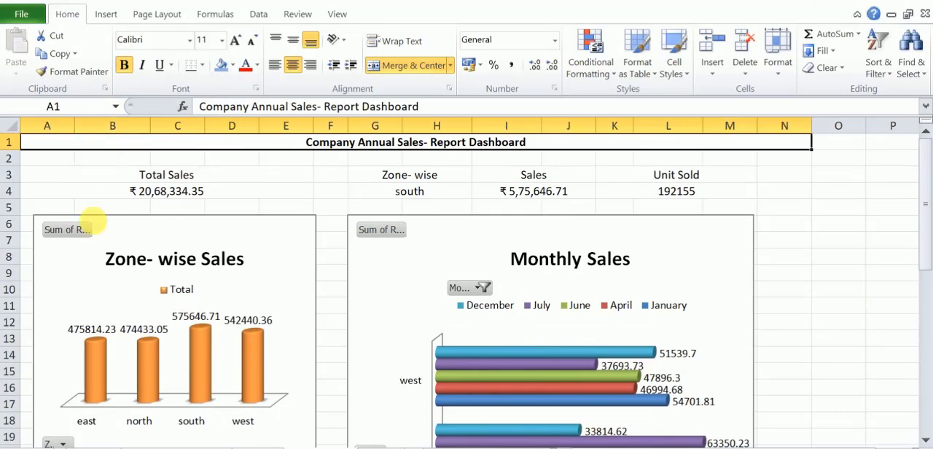
{"action": "scroll", "coordinate": [93, 257], "scroll_direction": "down", "scroll_amount": 3}
{"action": "scroll", "coordinate": [93, 257], "scroll_direction": "down", "scroll_amount": 4}
{"action": "left_click", "coordinate": [129, 156]}
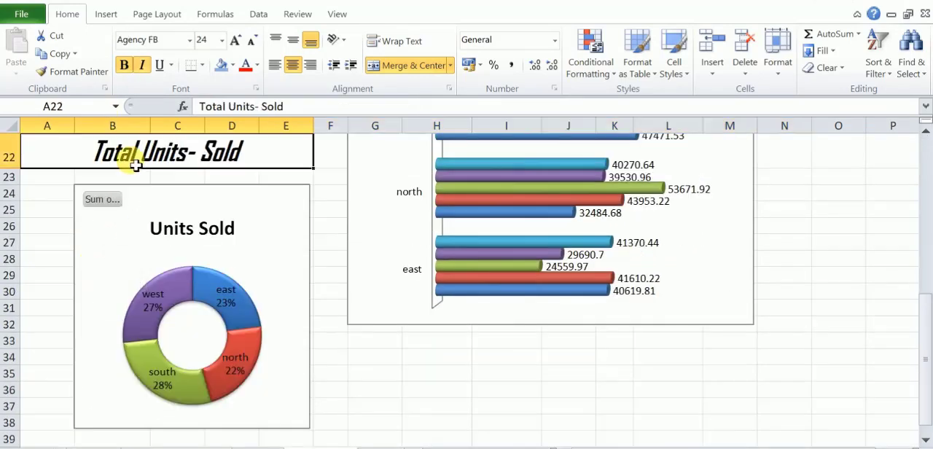
{"action": "left_click", "coordinate": [92, 73]}
{"action": "scroll", "coordinate": [100, 178], "scroll_direction": "up", "scroll_amount": 7}
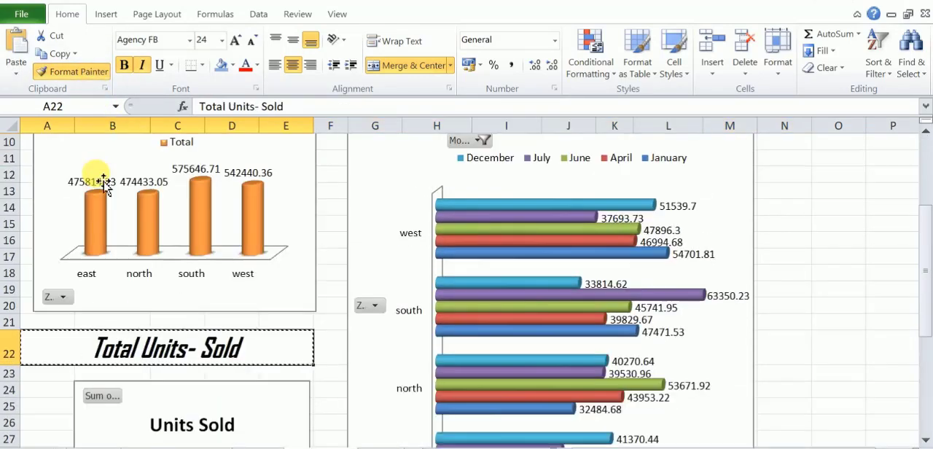
{"action": "left_click", "coordinate": [109, 148]}
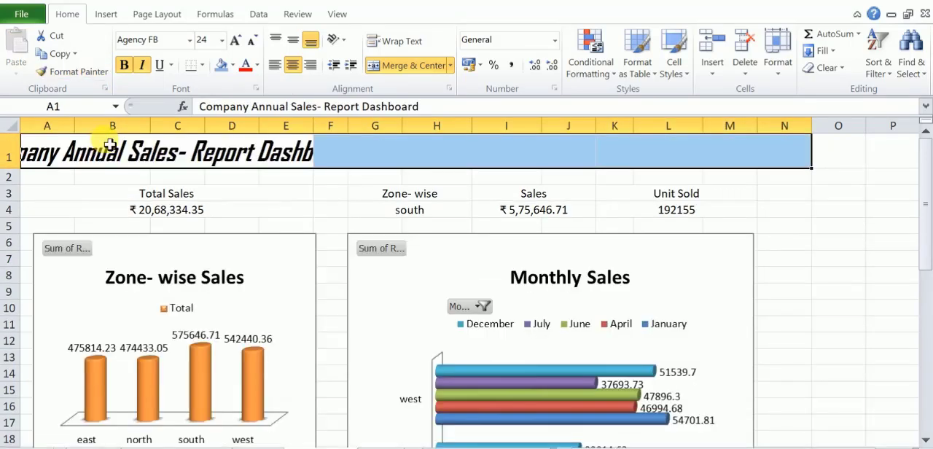
{"action": "left_click", "coordinate": [396, 66]}
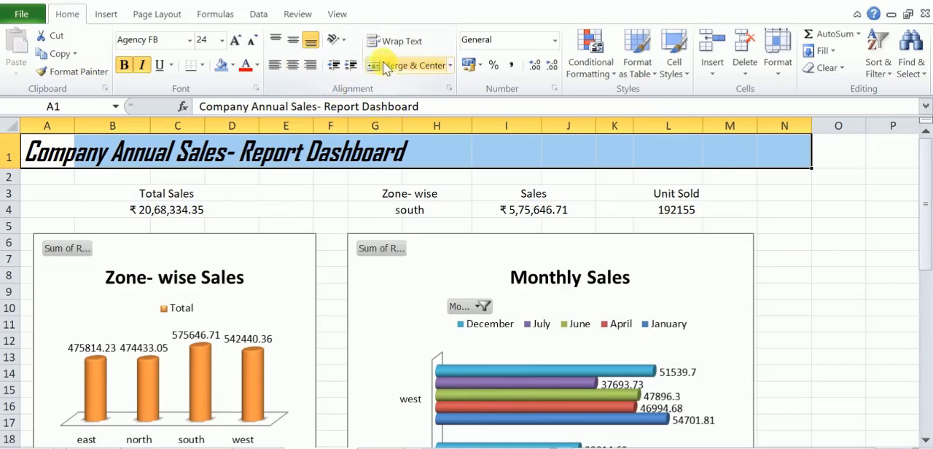
{"action": "left_click", "coordinate": [391, 67]}
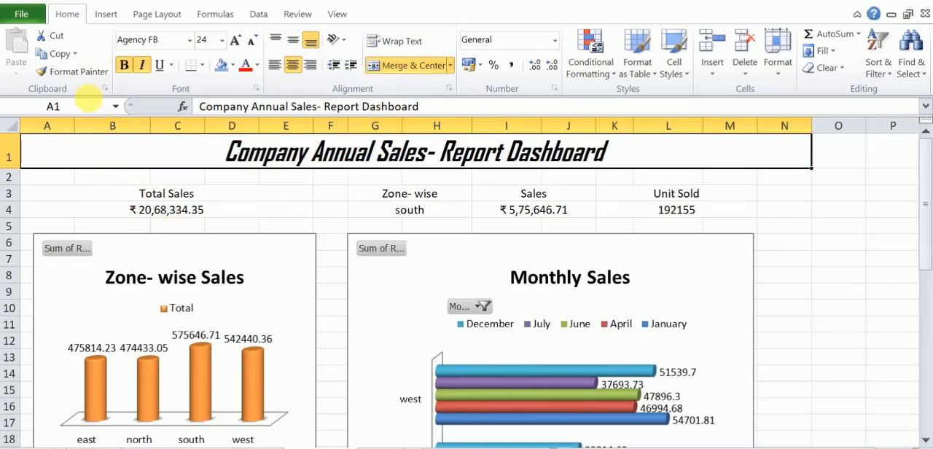
Copy the dashboard title's formatting onto the Total Sales heading in A3 and its value in A4.
{"action": "left_click", "coordinate": [80, 72]}
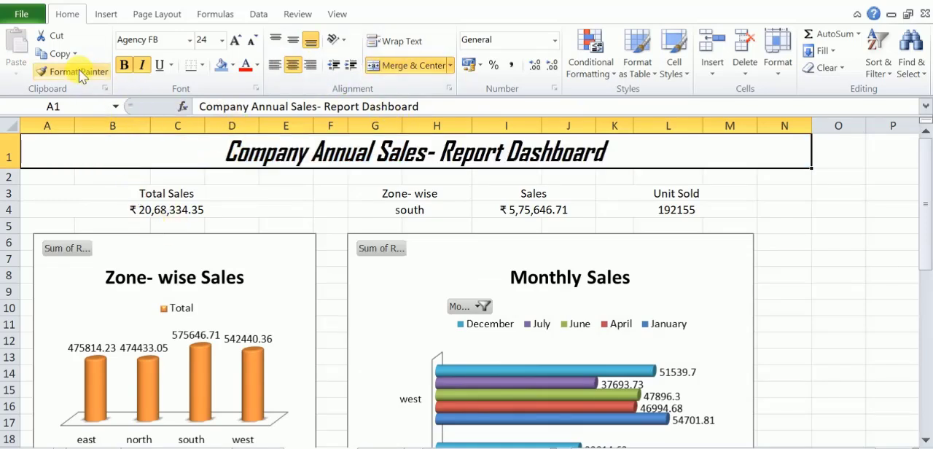
{"action": "left_click", "coordinate": [114, 202]}
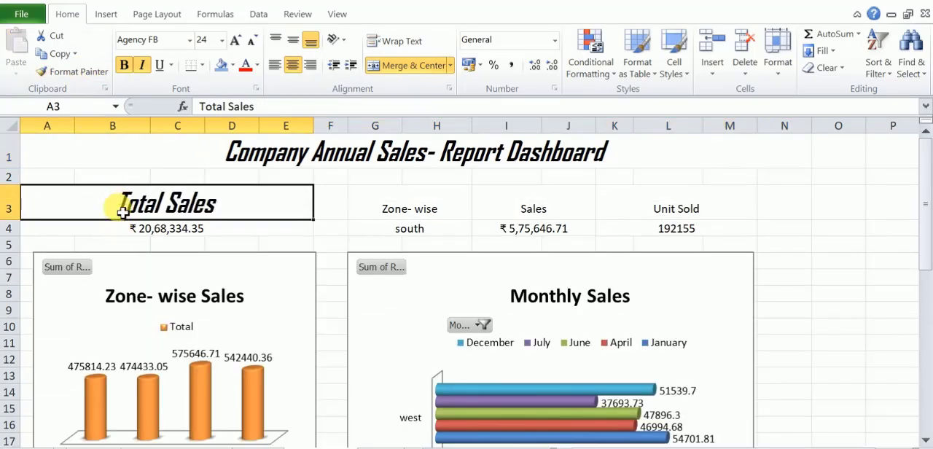
{"action": "left_click", "coordinate": [92, 69]}
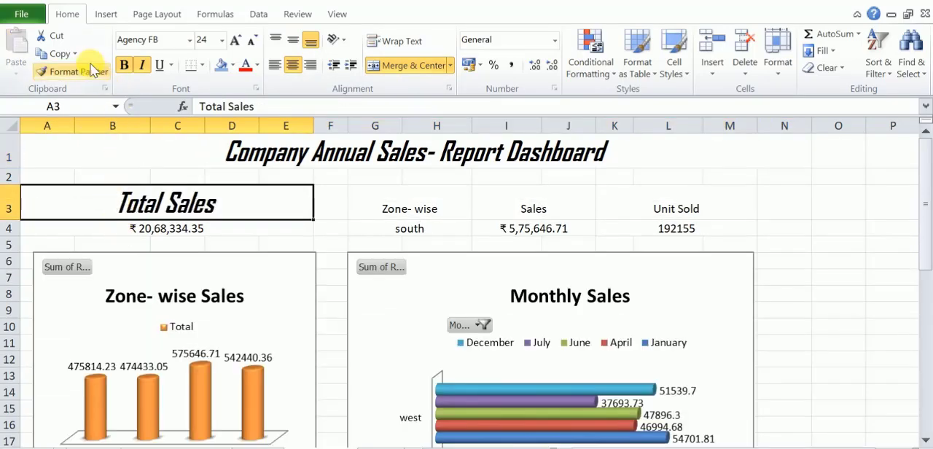
{"action": "left_click", "coordinate": [108, 229]}
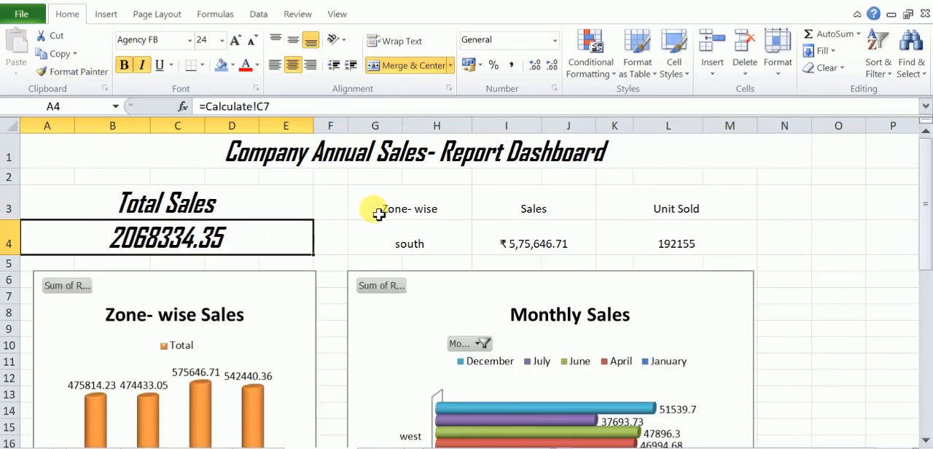
Copy the Total Sales heading's formatting onto the Zone- wise, Sales and Unit Sold headings and the values beneath them.
{"action": "double_click", "coordinate": [193, 204]}
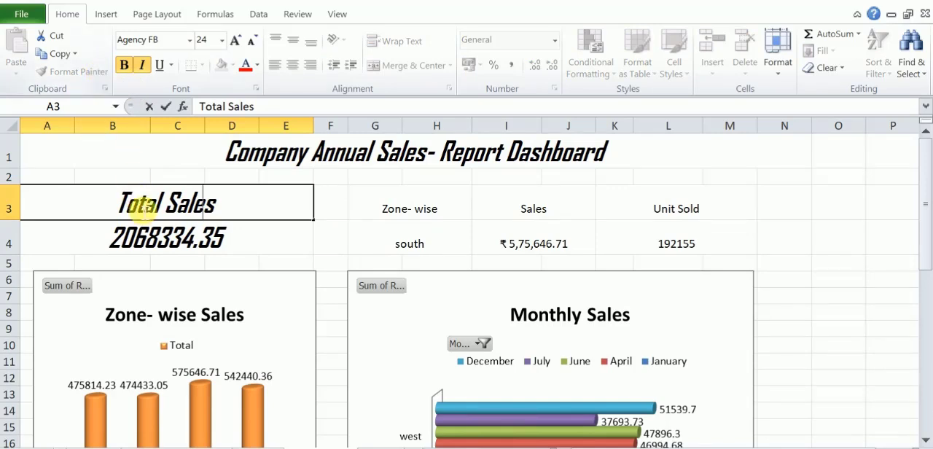
{"action": "left_click", "coordinate": [108, 248]}
{"action": "left_click", "coordinate": [92, 202]}
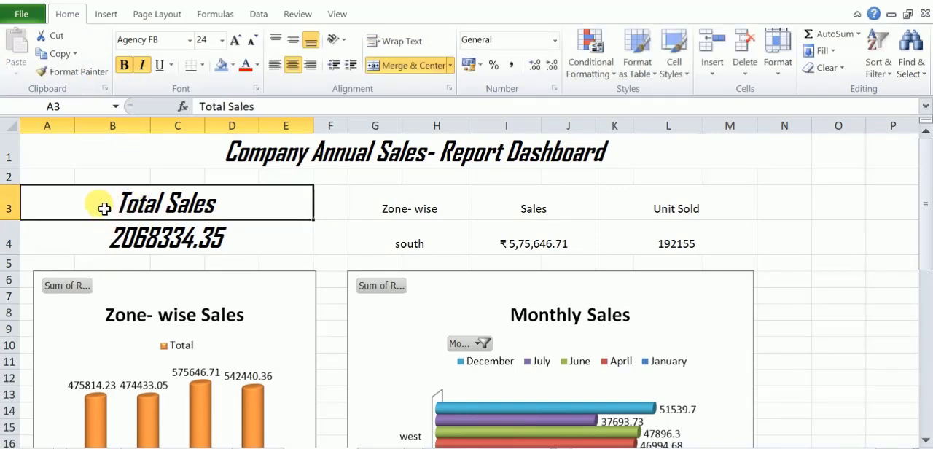
{"action": "left_click", "coordinate": [86, 71]}
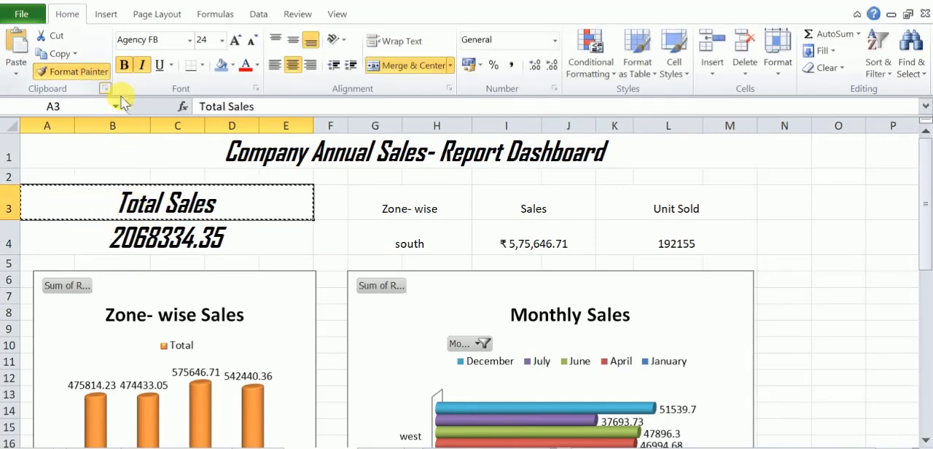
{"action": "left_click", "coordinate": [365, 209]}
{"action": "left_click", "coordinate": [503, 211]}
{"action": "left_click", "coordinate": [619, 213]}
{"action": "left_click", "coordinate": [393, 246]}
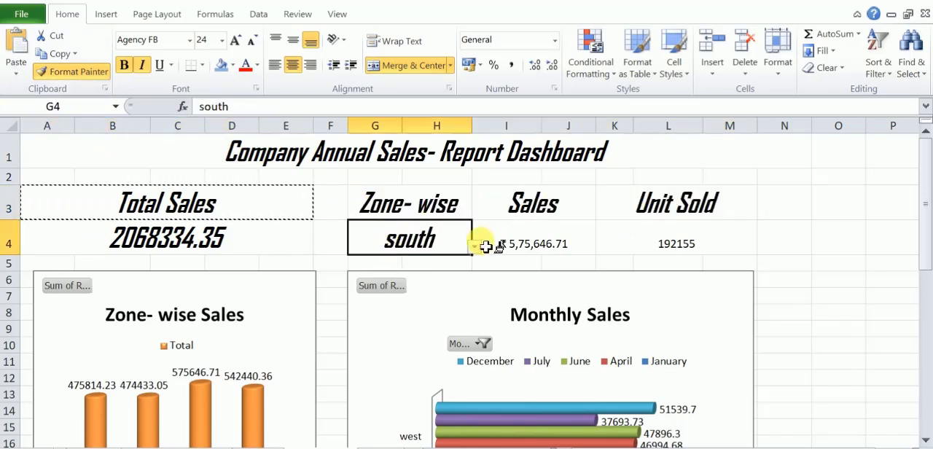
{"action": "left_click", "coordinate": [543, 245]}
{"action": "left_click", "coordinate": [654, 242]}
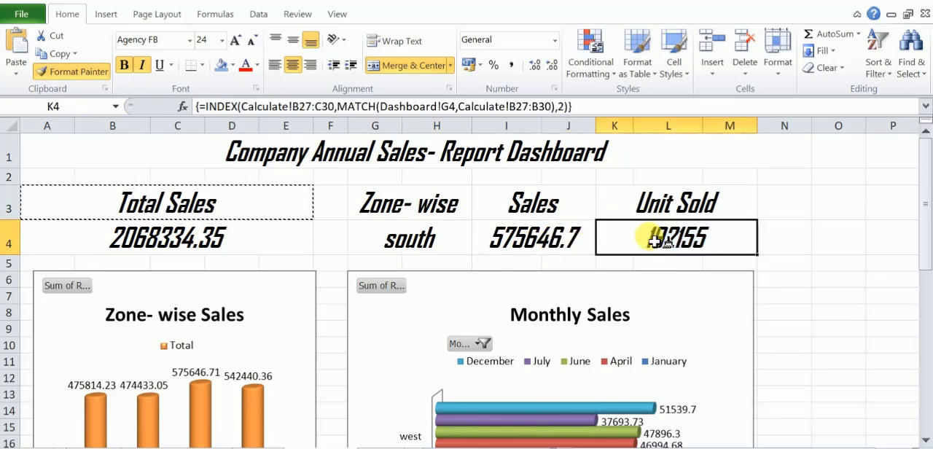
{"action": "left_click", "coordinate": [68, 76]}
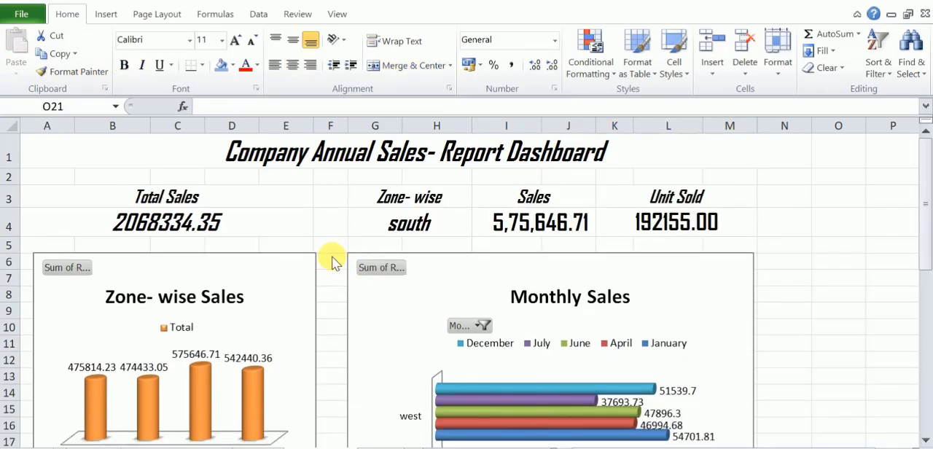
Fill the entire dashboard worksheet's cells with a solid tan background color.
{"action": "left_click", "coordinate": [782, 246]}
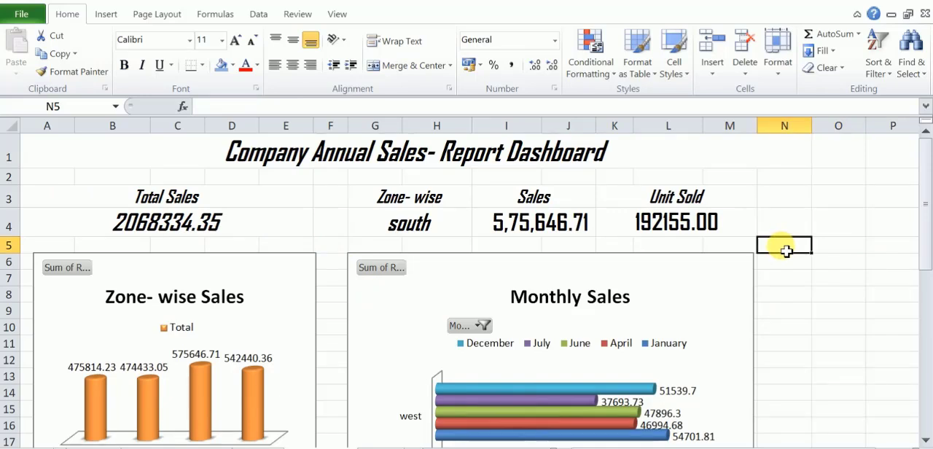
{"action": "key", "text": "ctrl+a"}
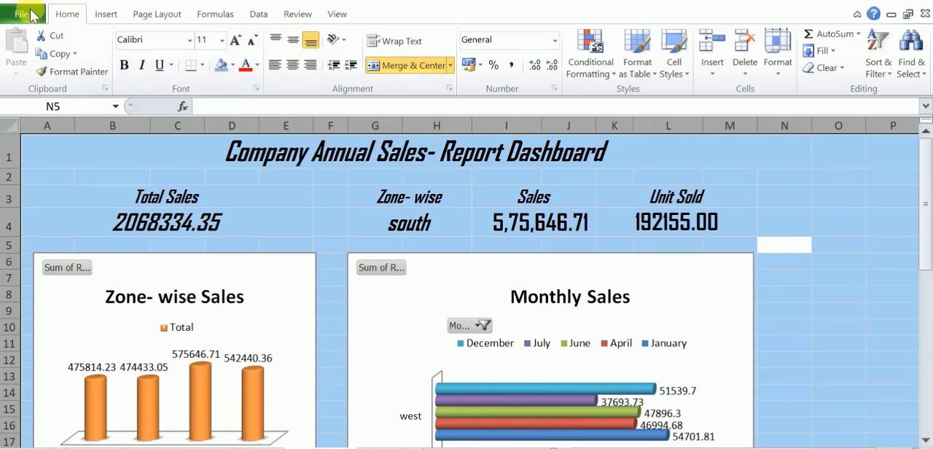
{"action": "left_click", "coordinate": [256, 88]}
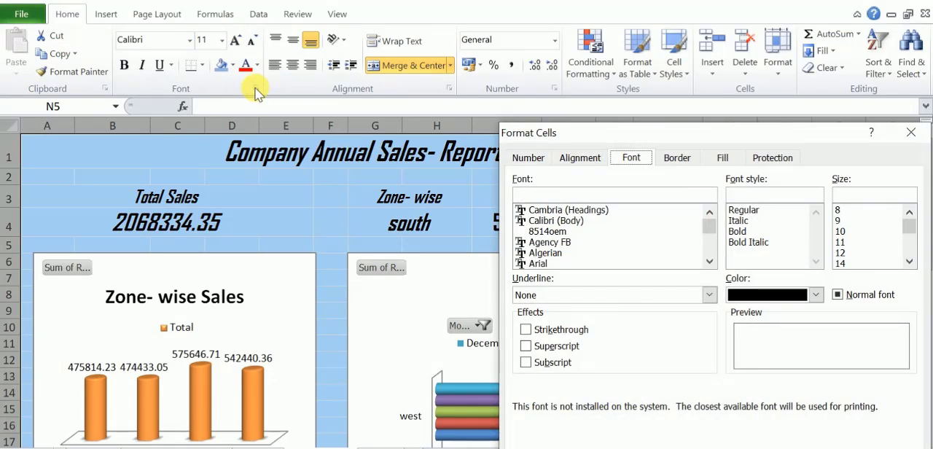
{"action": "left_click", "coordinate": [740, 158]}
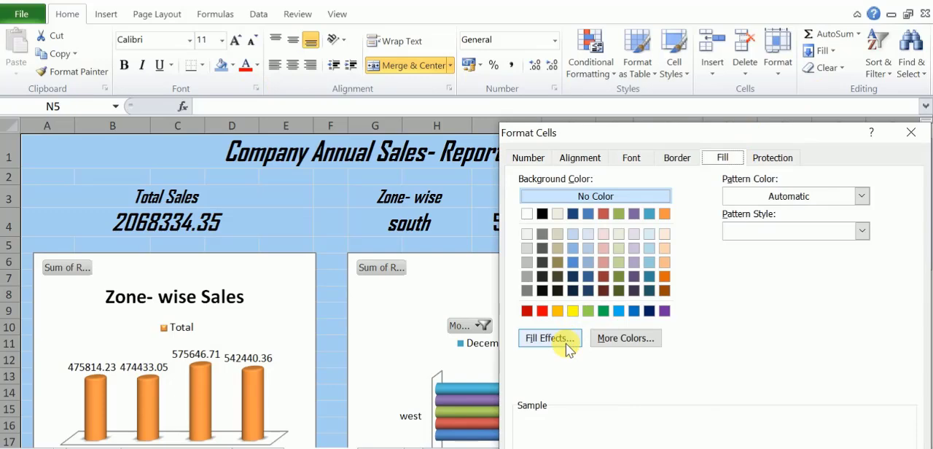
{"action": "left_click", "coordinate": [556, 248]}
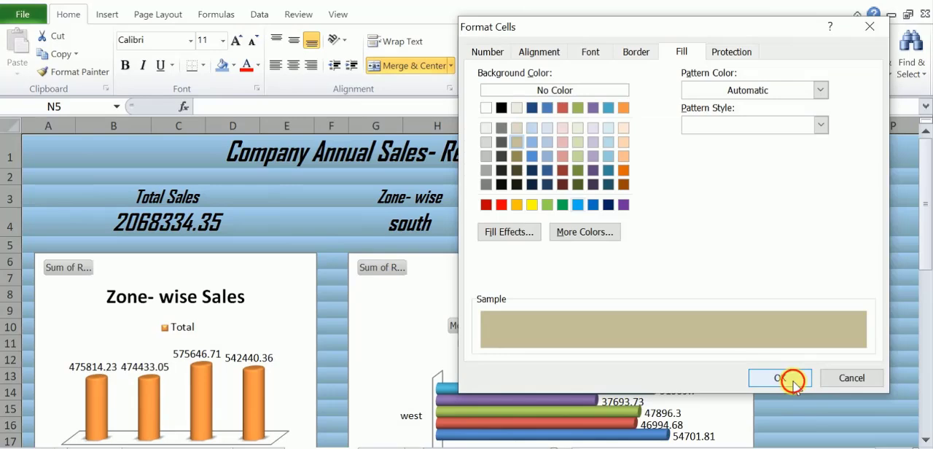
{"action": "left_click", "coordinate": [796, 378]}
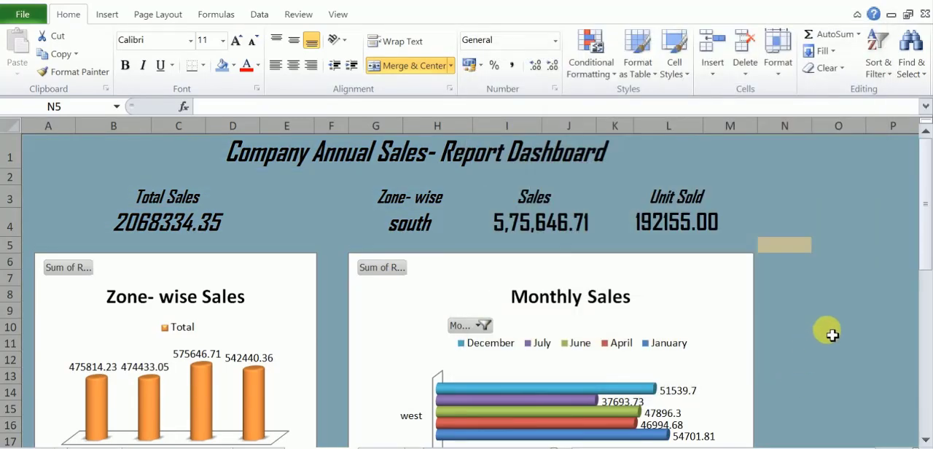
Give the title, row 3 headings, row 4 values and Total Units- Sold label a horizontal two-color gradient from tan down to white.
{"action": "left_click", "coordinate": [211, 157]}
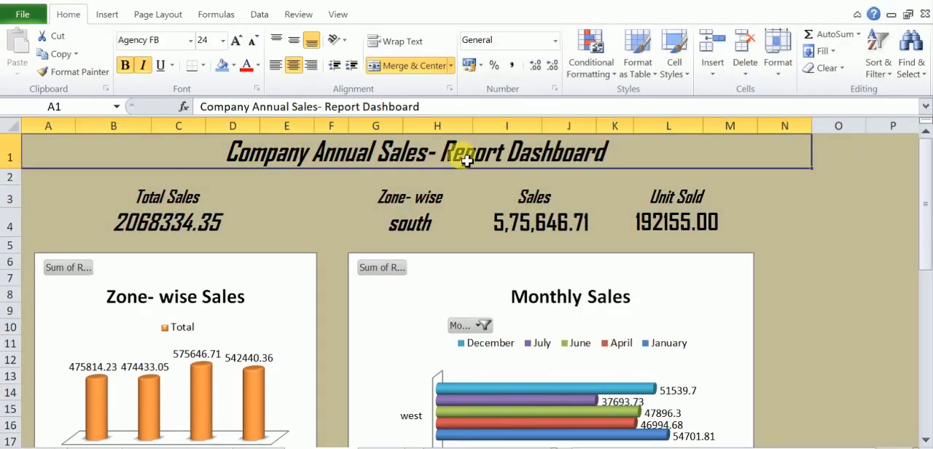
{"action": "left_click", "coordinate": [197, 202], "text": "ctrl"}
{"action": "left_click", "coordinate": [397, 198], "text": "ctrl"}
{"action": "left_click", "coordinate": [540, 201], "text": "ctrl"}
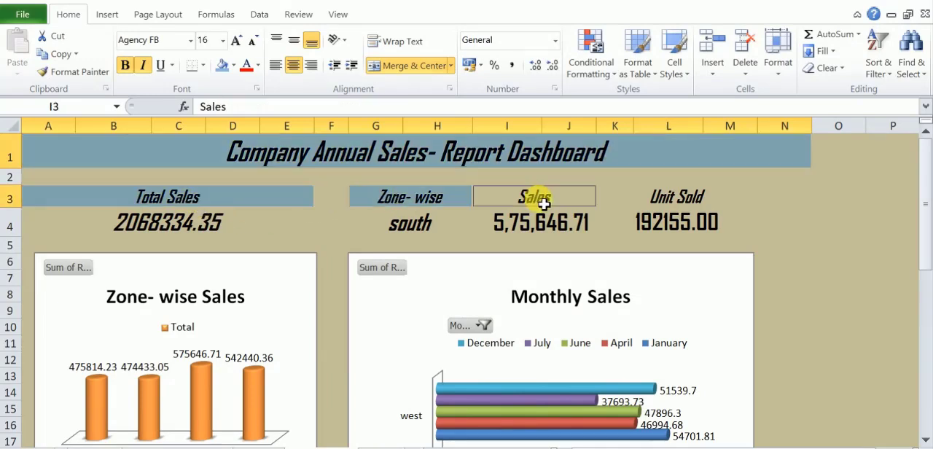
{"action": "left_click", "coordinate": [653, 202], "text": "ctrl"}
{"action": "left_click", "coordinate": [664, 217], "text": "ctrl"}
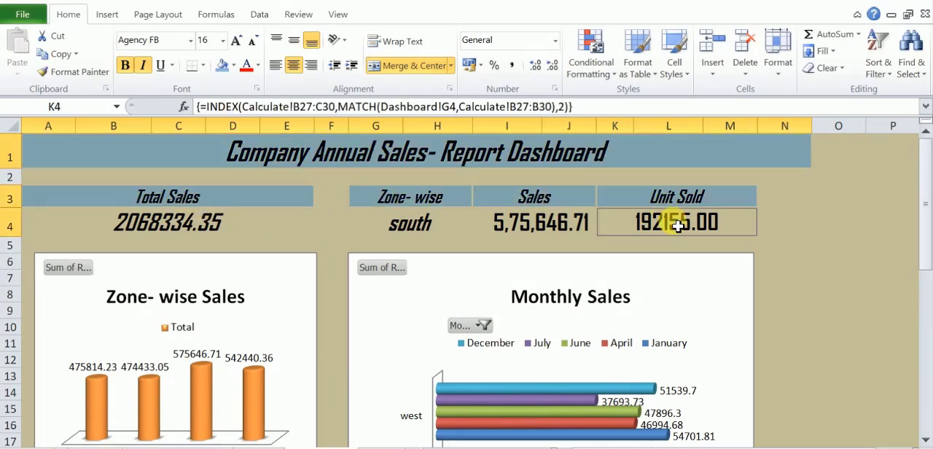
{"action": "left_click", "coordinate": [575, 229], "text": "ctrl"}
{"action": "left_click", "coordinate": [389, 231], "text": "ctrl"}
{"action": "left_click", "coordinate": [229, 229], "text": "ctrl"}
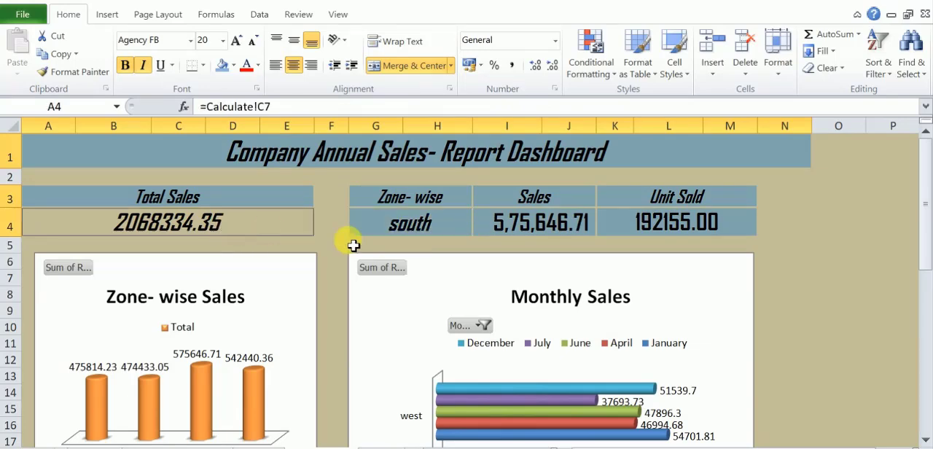
{"action": "scroll", "coordinate": [927, 440], "scroll_direction": "down", "scroll_amount": 4}
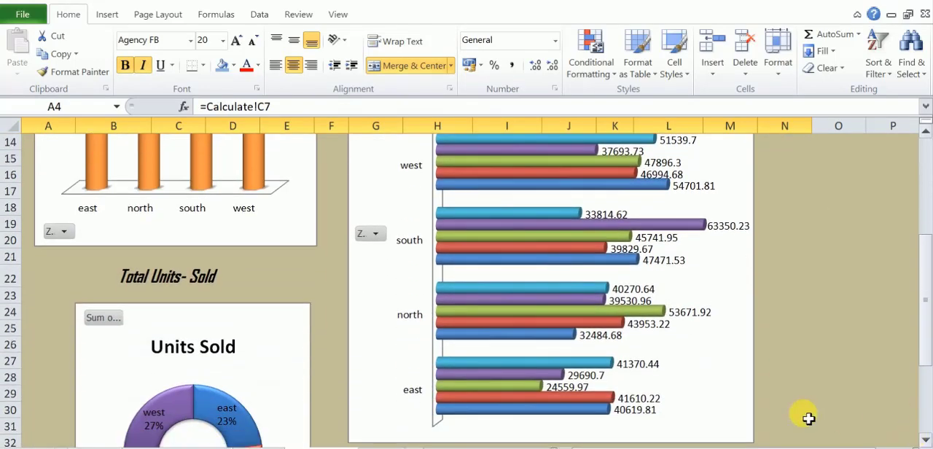
{"action": "left_click", "coordinate": [248, 274]}
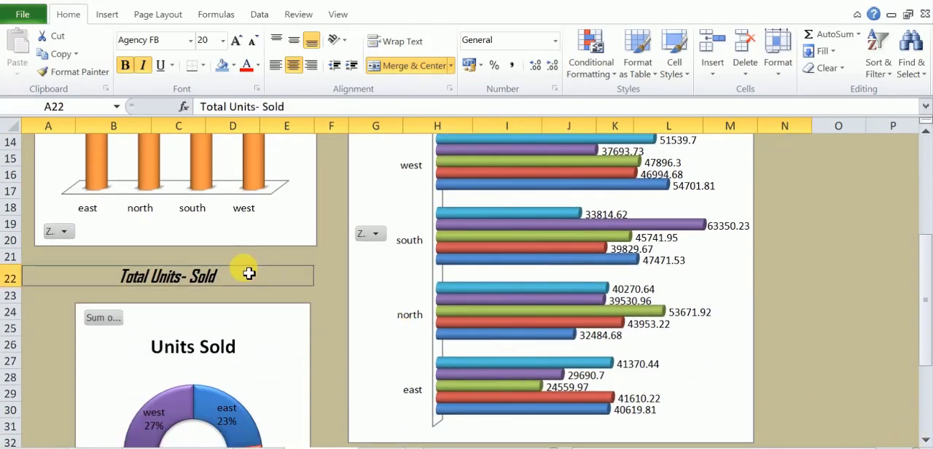
{"action": "left_click", "coordinate": [258, 88]}
{"action": "left_click", "coordinate": [681, 52]}
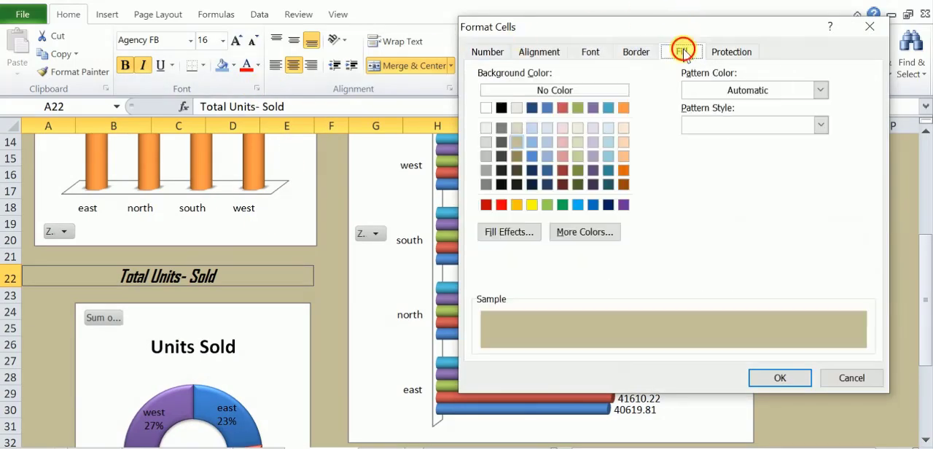
{"action": "left_click", "coordinate": [507, 234]}
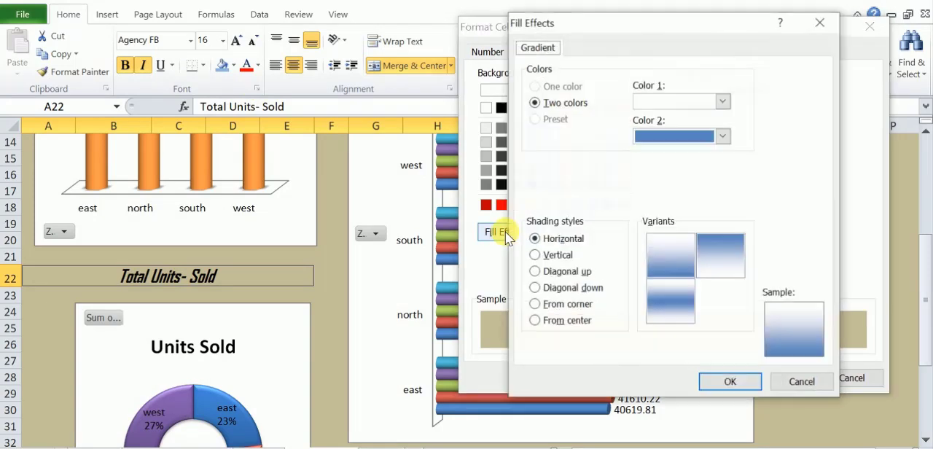
{"action": "left_click", "coordinate": [721, 138]}
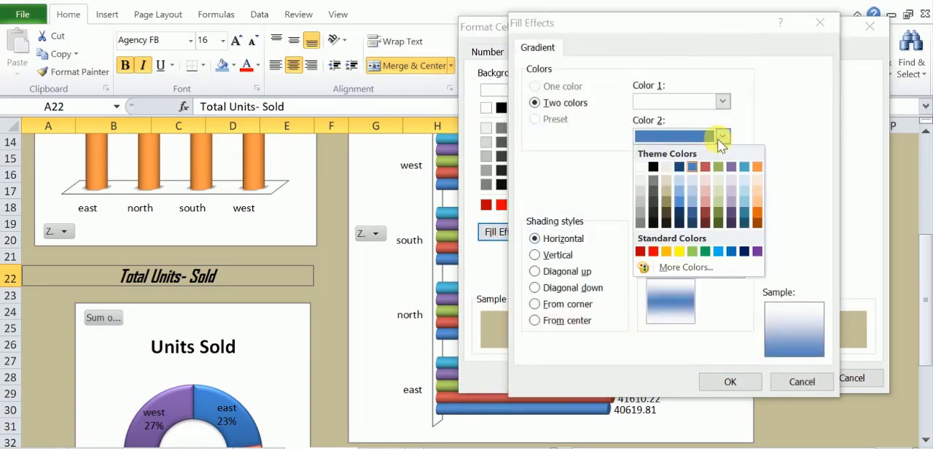
{"action": "left_click", "coordinate": [668, 194]}
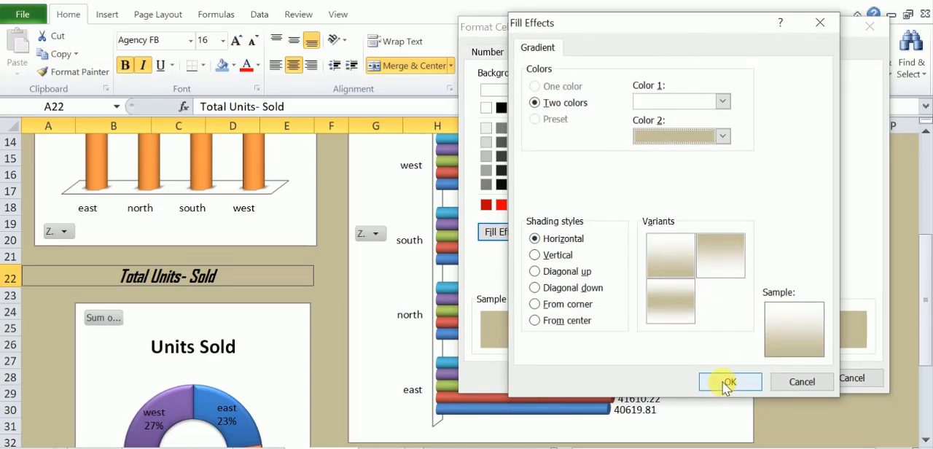
{"action": "left_click", "coordinate": [722, 261]}
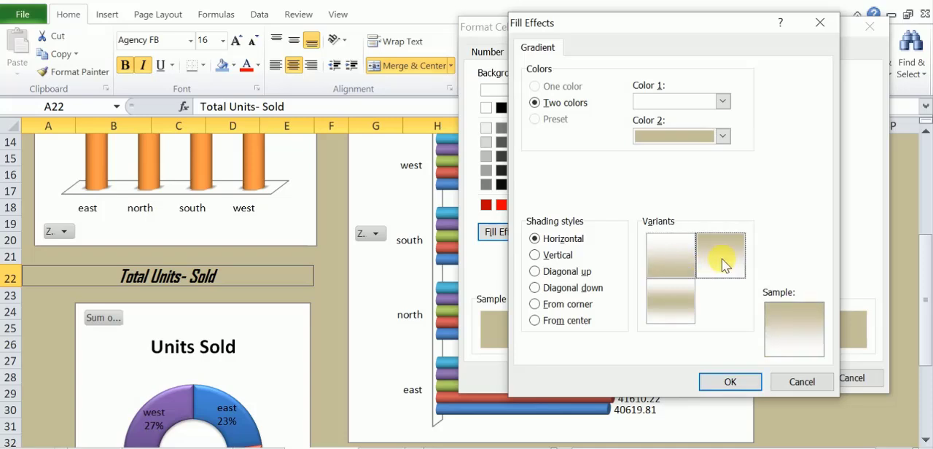
{"action": "left_click", "coordinate": [749, 381]}
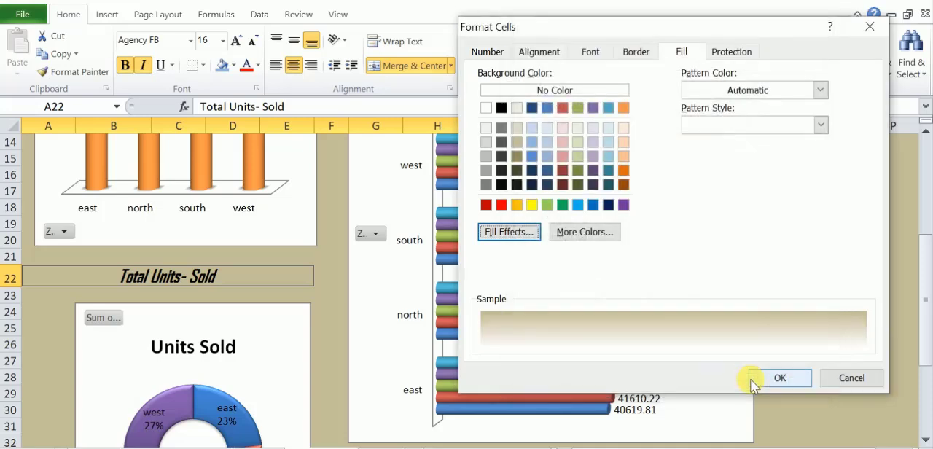
{"action": "left_click", "coordinate": [754, 382]}
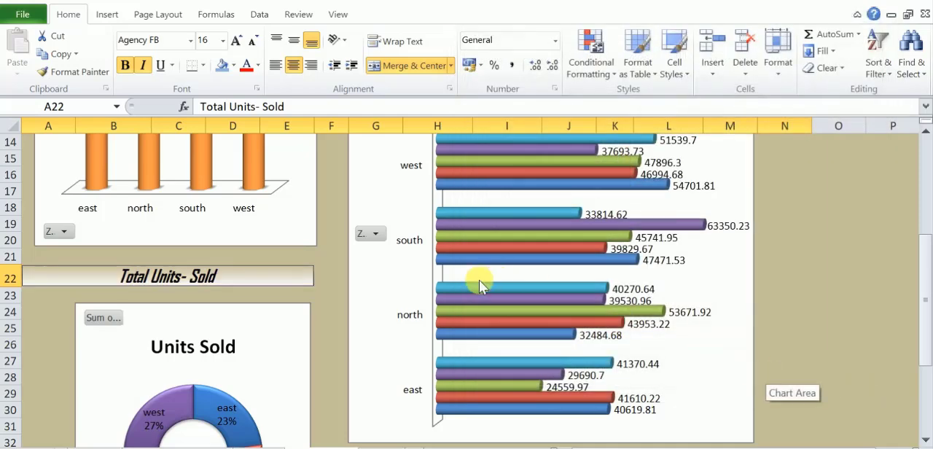
{"action": "scroll", "coordinate": [339, 320], "scroll_direction": "up", "scroll_amount": 5}
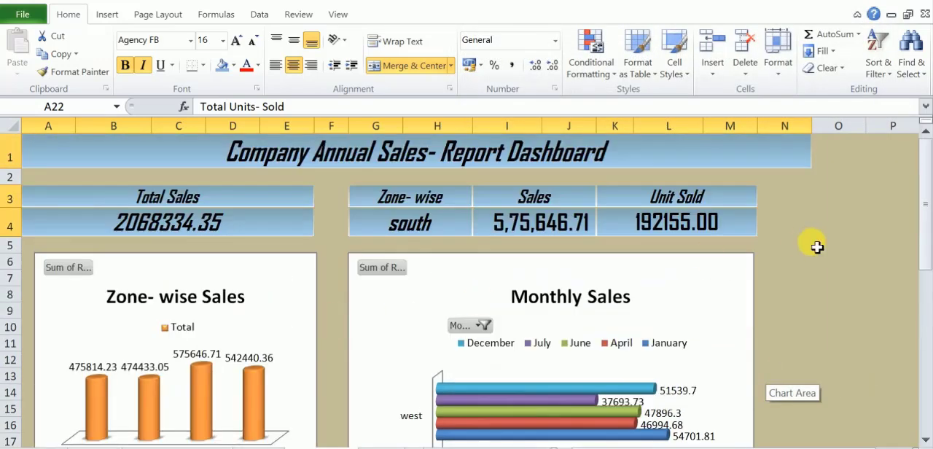
{"action": "left_click", "coordinate": [849, 249]}
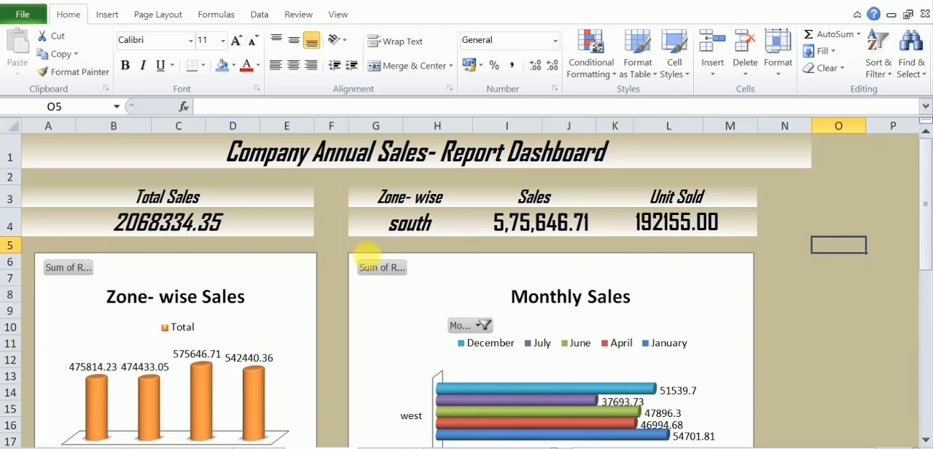
Apply a light tan gradient fill to the Zone- wise Sales chart area.
{"action": "right_click", "coordinate": [295, 284]}
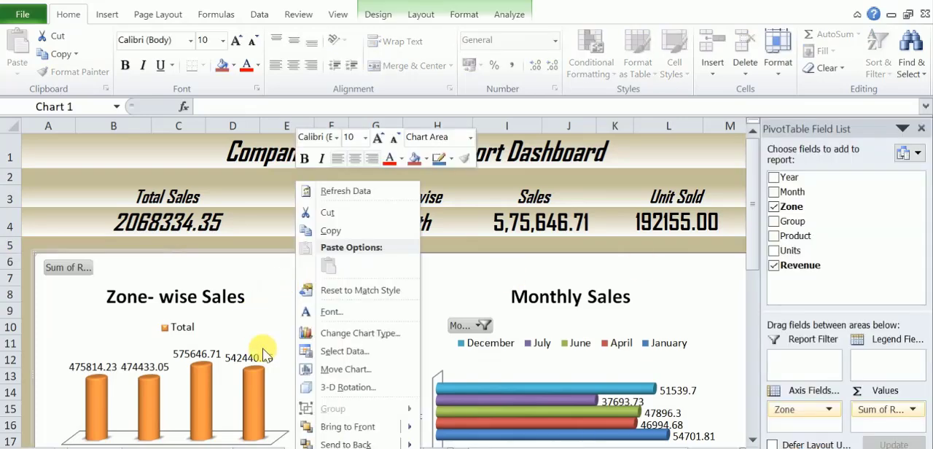
{"action": "left_click", "coordinate": [358, 448]}
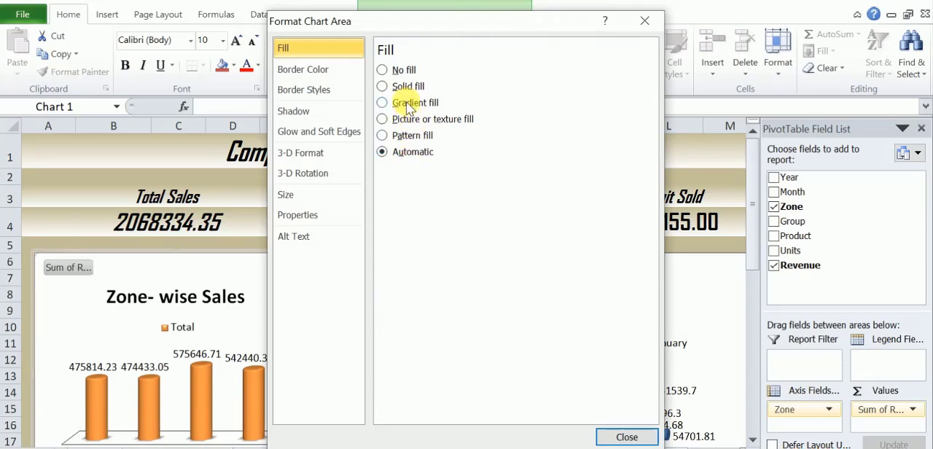
{"action": "left_click", "coordinate": [383, 102]}
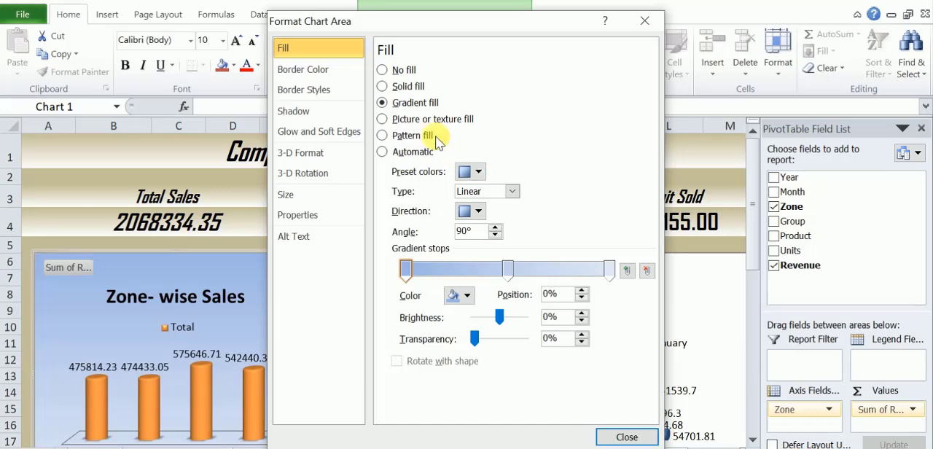
{"action": "left_click", "coordinate": [480, 172]}
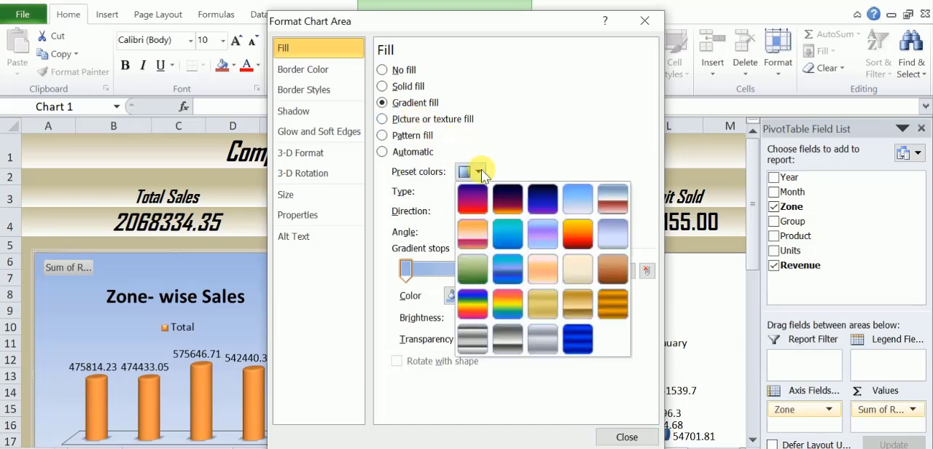
{"action": "left_click", "coordinate": [442, 183]}
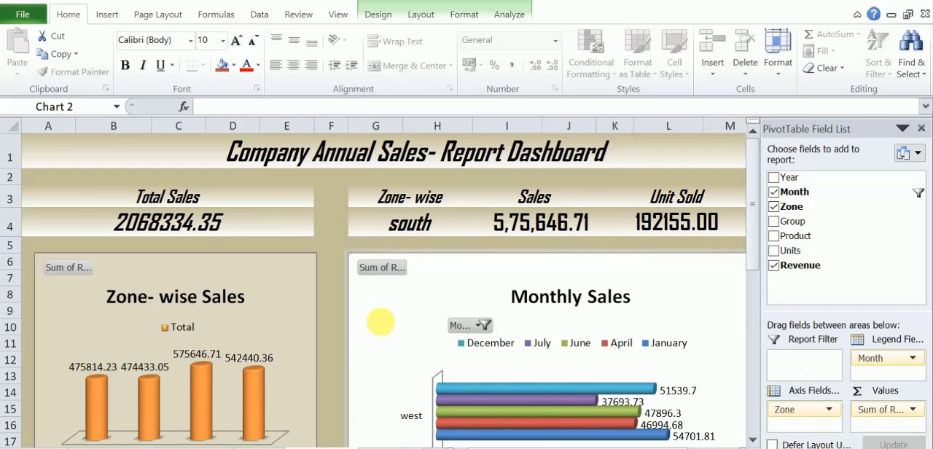
Apply the same light tan gradient fill to the Monthly Sales chart area.
{"action": "right_click", "coordinate": [382, 323]}
{"action": "left_click", "coordinate": [406, 295]}
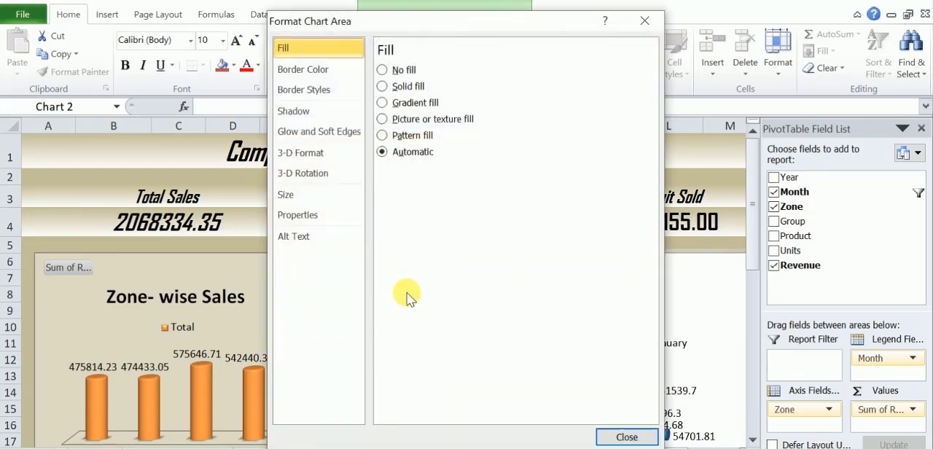
{"action": "left_click", "coordinate": [413, 104]}
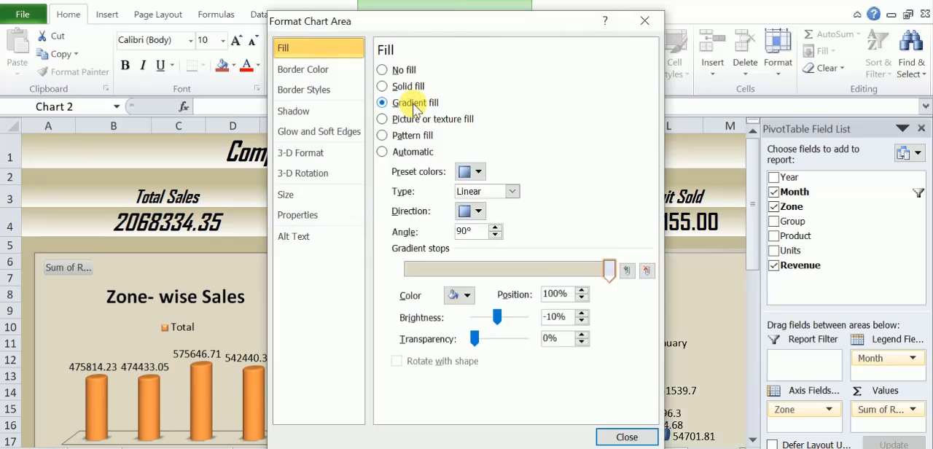
{"action": "left_click", "coordinate": [625, 437]}
Apply a light tan gradient fill to the Units Sold doughnut chart area.
{"action": "scroll", "coordinate": [393, 355], "scroll_direction": "down", "scroll_amount": 4}
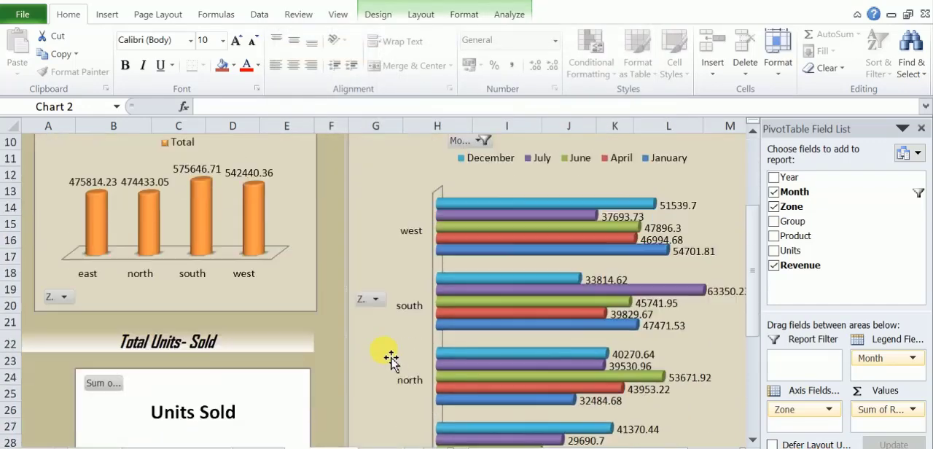
{"action": "left_click", "coordinate": [281, 366]}
{"action": "right_click", "coordinate": [281, 366]}
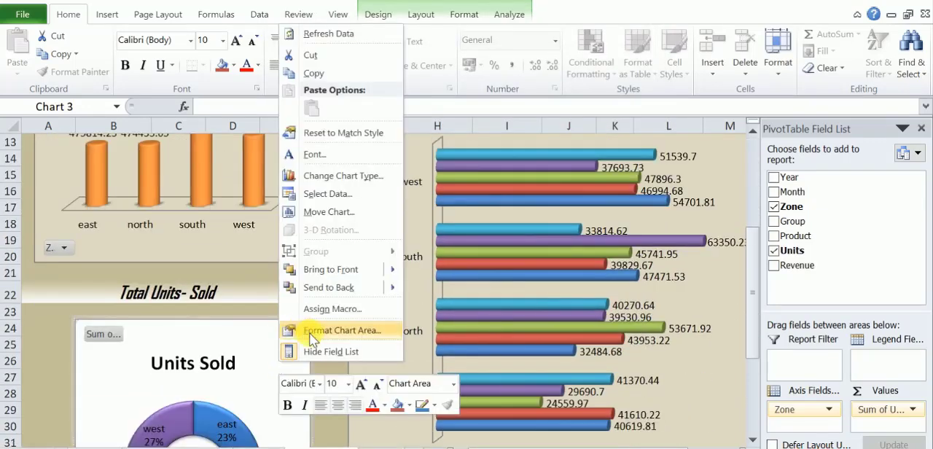
{"action": "left_click", "coordinate": [309, 332]}
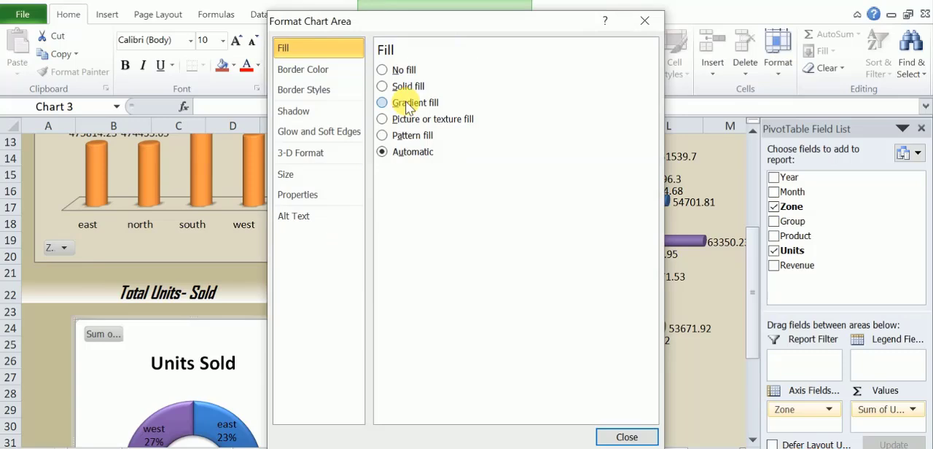
{"action": "left_click", "coordinate": [405, 106]}
{"action": "mouse_move", "coordinate": [608, 268]}
{"action": "left_mouse_down"}
{"action": "mouse_move", "coordinate": [569, 262]}
{"action": "mouse_move", "coordinate": [610, 270]}
{"action": "left_mouse_up"}
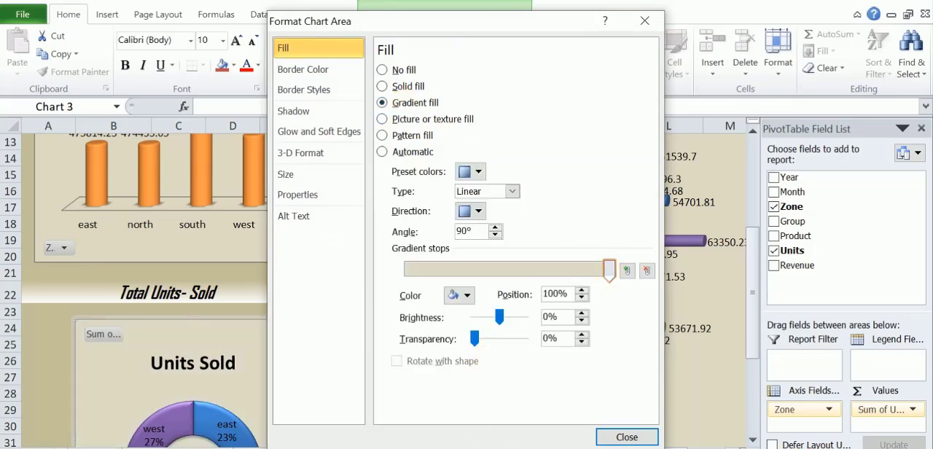
{"action": "left_click", "coordinate": [616, 437]}
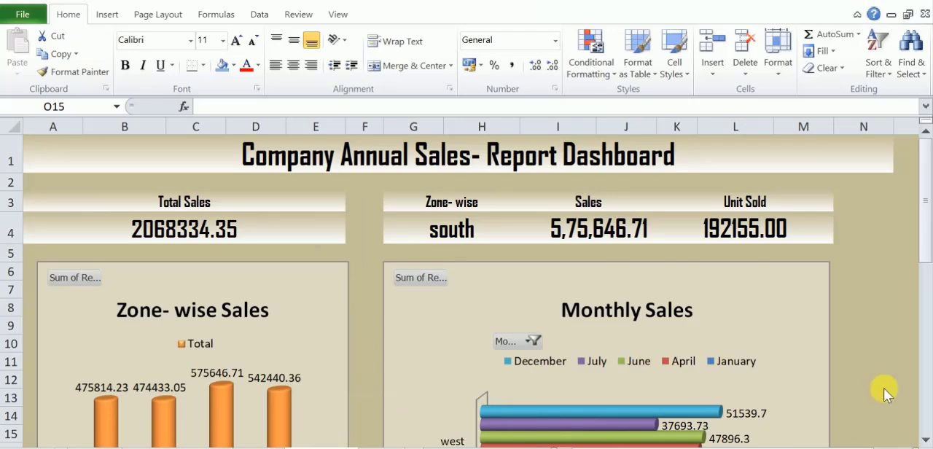
{"action": "scroll", "coordinate": [870, 372], "scroll_direction": "down", "scroll_amount": 6}
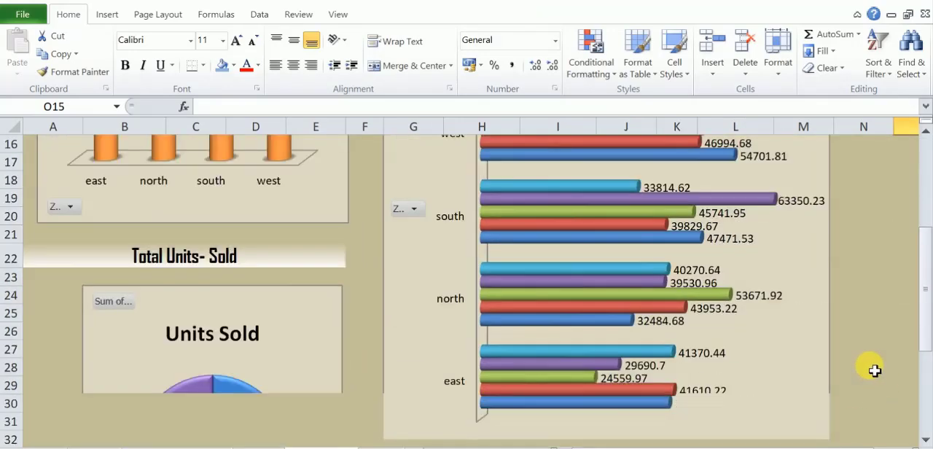
{"action": "scroll", "coordinate": [874, 371], "scroll_direction": "up", "scroll_amount": 6}
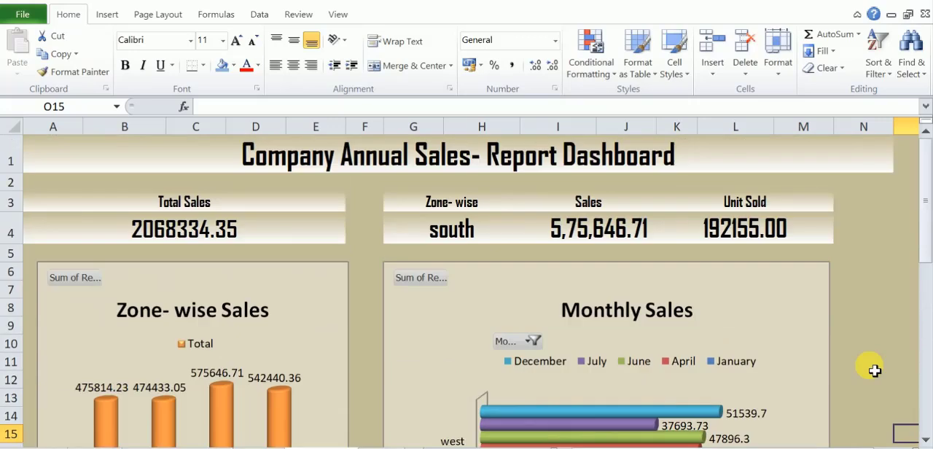
Filter the Monthly Sales chart to June, July and December by excluding January and April, and check the redrawn bars.
{"action": "left_click", "coordinate": [535, 341]}
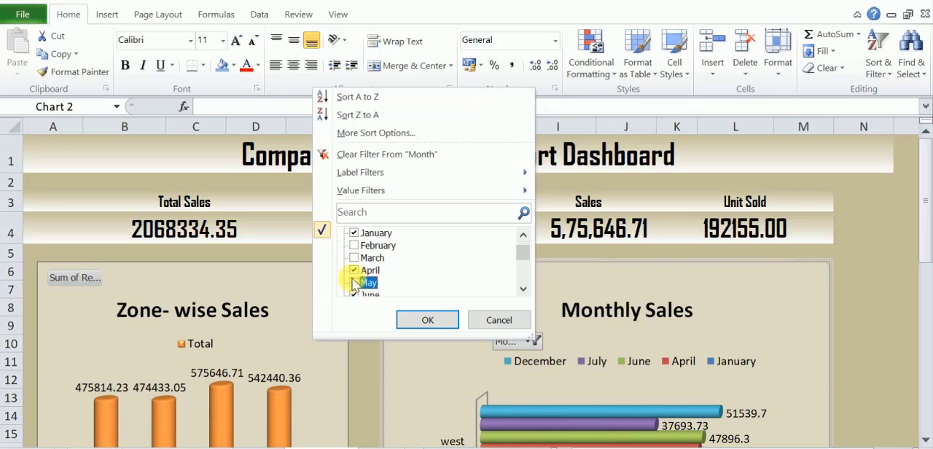
{"action": "left_click", "coordinate": [352, 270]}
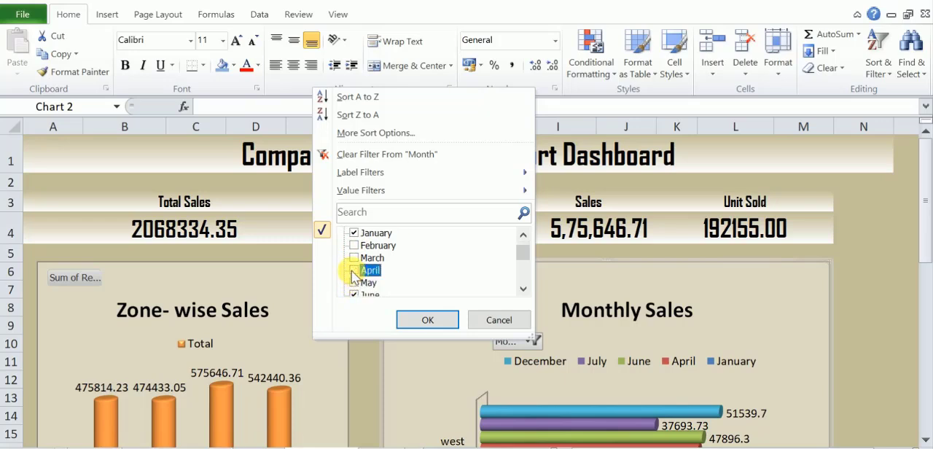
{"action": "left_click", "coordinate": [354, 233]}
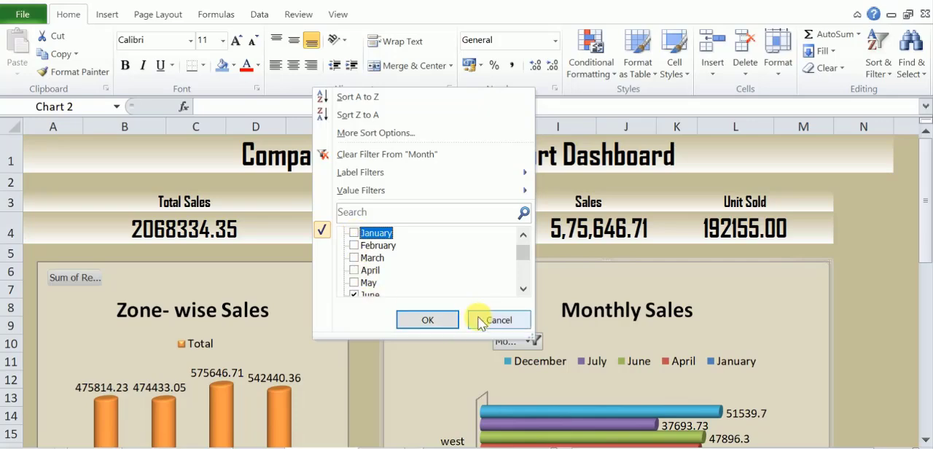
{"action": "left_click", "coordinate": [438, 321]}
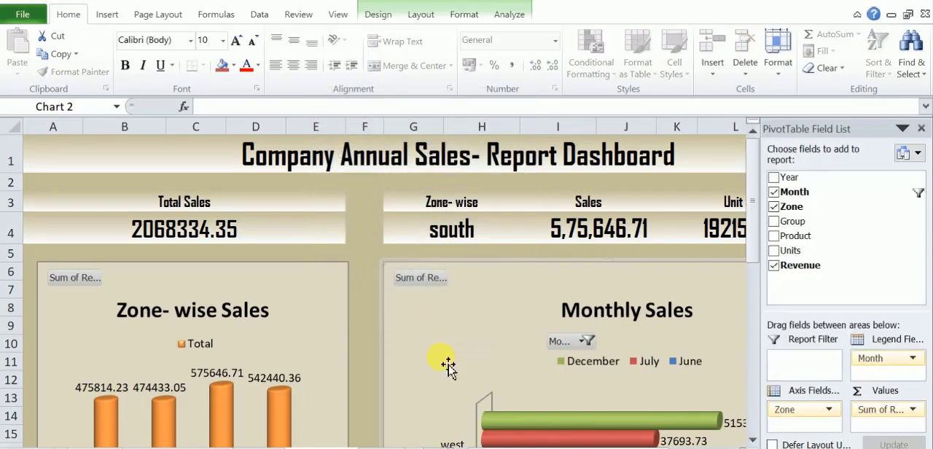
{"action": "scroll", "coordinate": [392, 385], "scroll_direction": "down", "scroll_amount": 5}
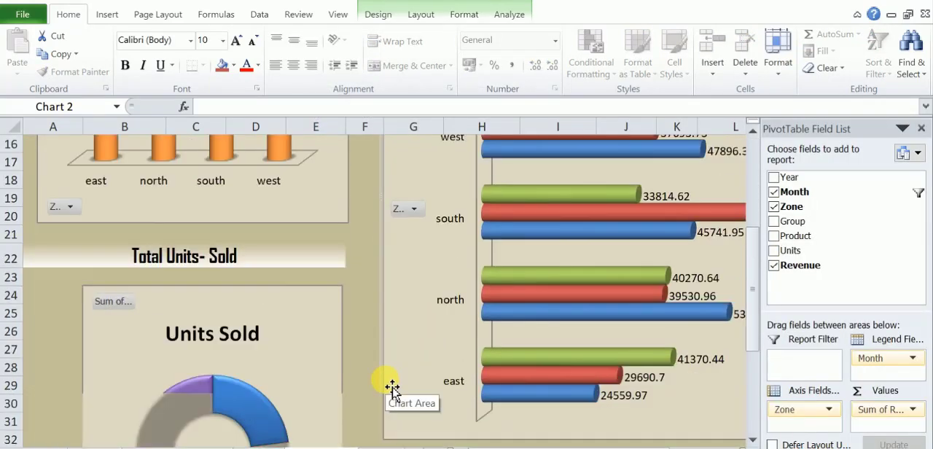
{"action": "scroll", "coordinate": [392, 385], "scroll_direction": "up", "scroll_amount": 5}
{"action": "scroll", "coordinate": [392, 385], "scroll_direction": "down", "scroll_amount": 2}
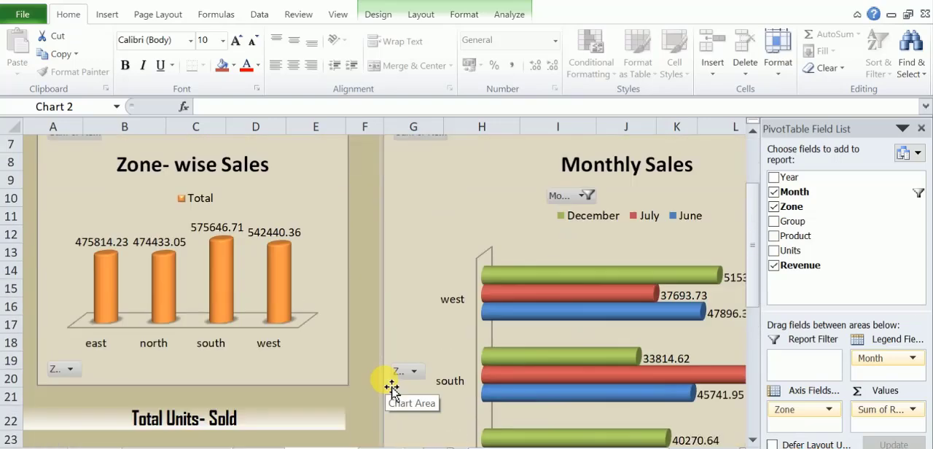
{"action": "scroll", "coordinate": [392, 385], "scroll_direction": "down", "scroll_amount": 3}
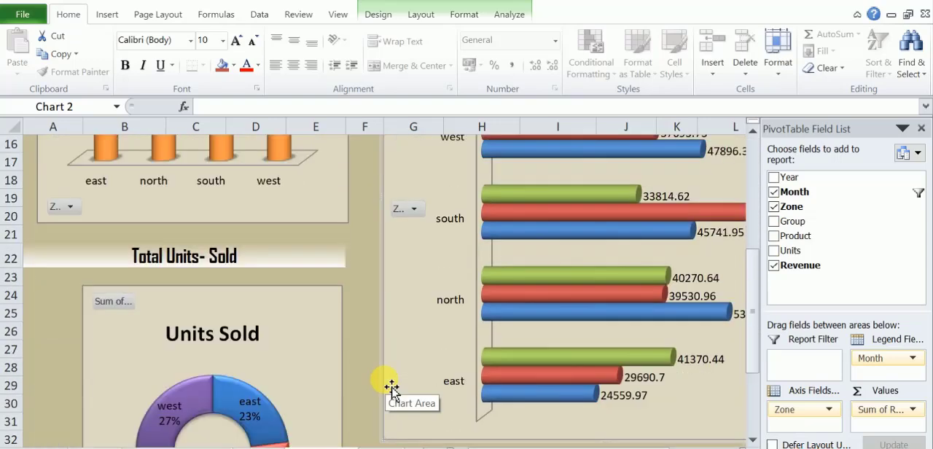
{"action": "scroll", "coordinate": [391, 389], "scroll_direction": "up", "scroll_amount": 4}
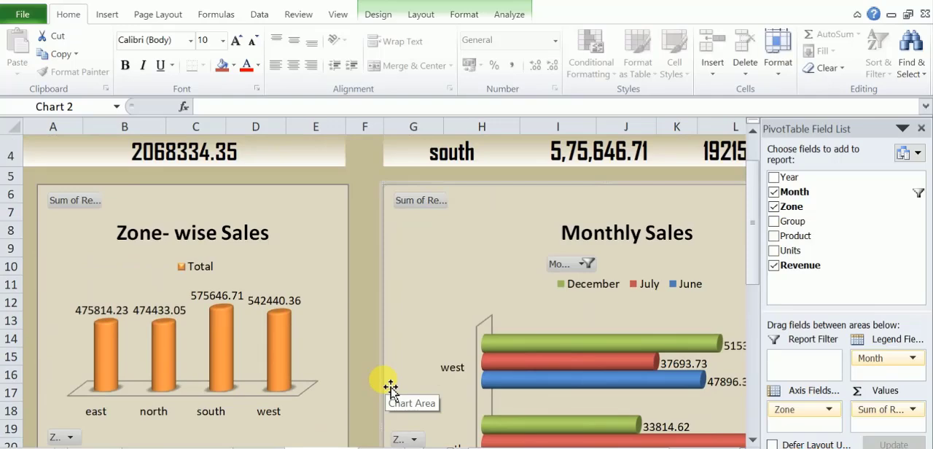
{"action": "scroll", "coordinate": [391, 388], "scroll_direction": "down", "scroll_amount": 2}
Switch the Zone- wise selection in row 4 to east and compare its sales figure with the Zone- wise Sales chart.
{"action": "scroll", "coordinate": [387, 381], "scroll_direction": "up", "scroll_amount": 3}
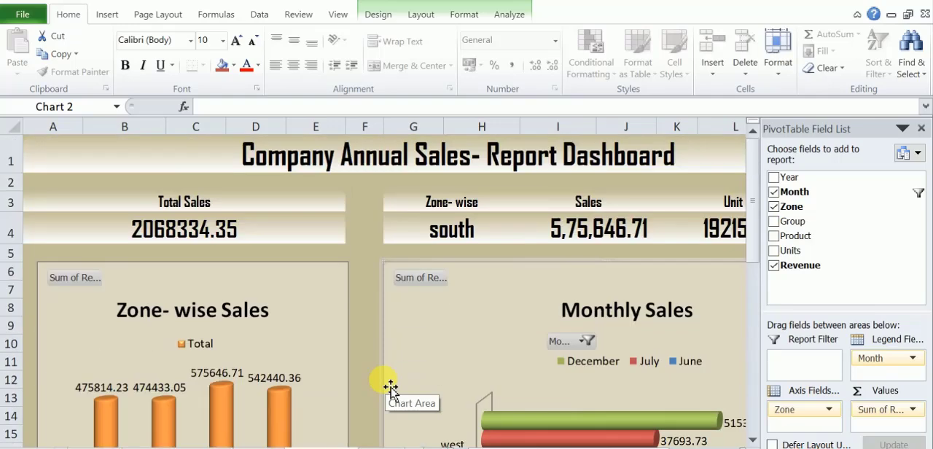
{"action": "left_click", "coordinate": [484, 234]}
{"action": "left_click", "coordinate": [523, 237]}
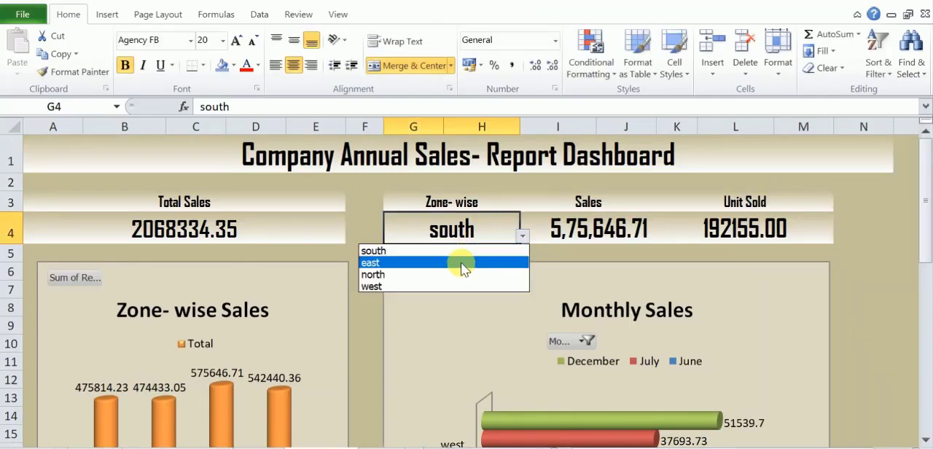
{"action": "left_click", "coordinate": [461, 263]}
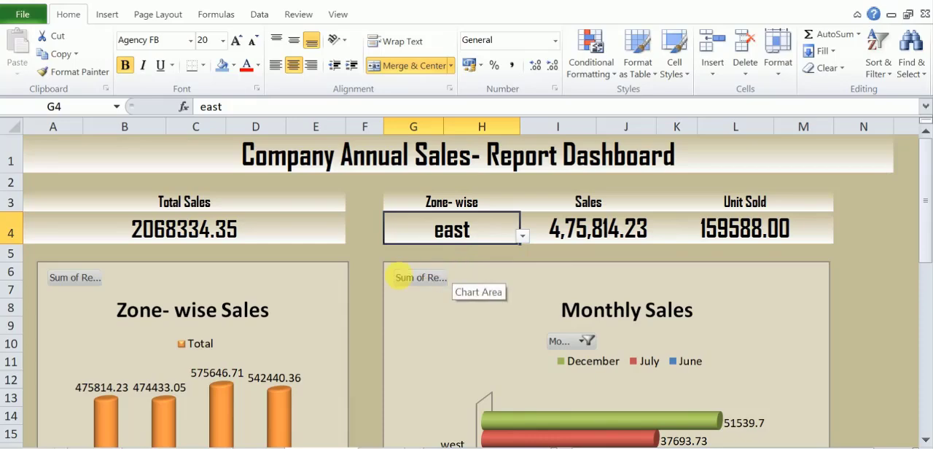
{"action": "scroll", "coordinate": [295, 374], "scroll_direction": "down", "scroll_amount": 2}
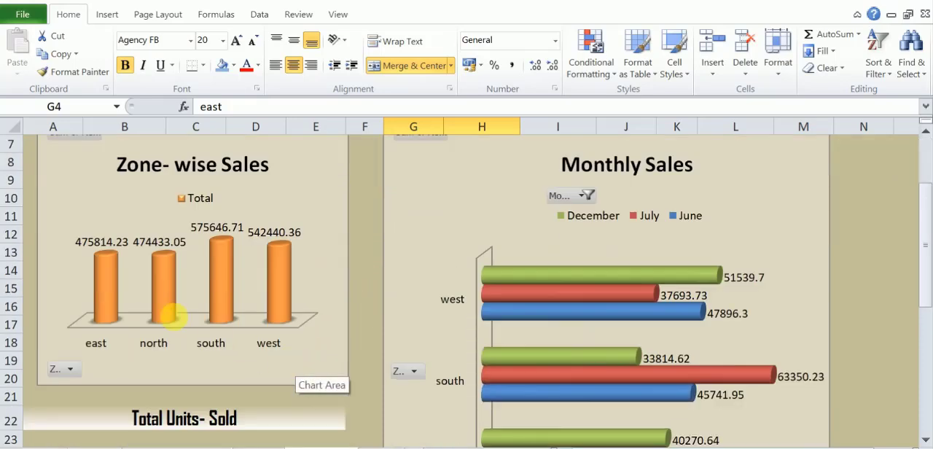
{"action": "scroll", "coordinate": [257, 303], "scroll_direction": "up", "scroll_amount": 2}
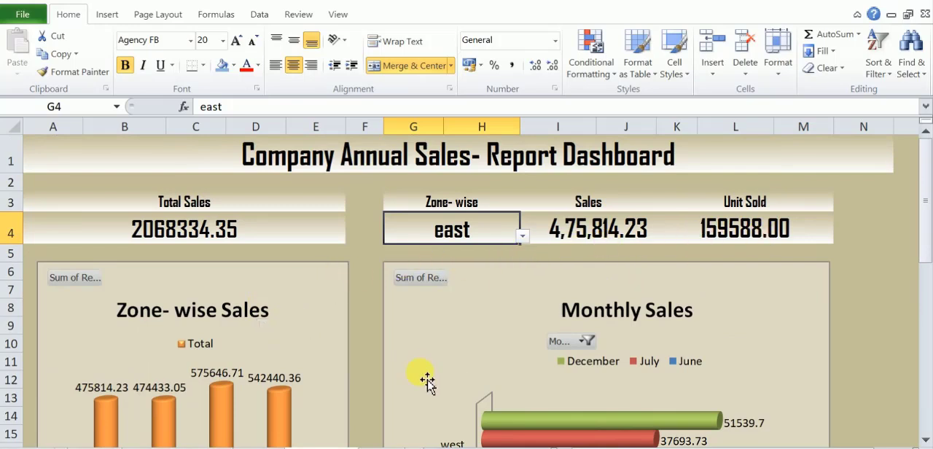
Filter the Monthly Sales chart's zones to east and north by excluding south and west.
{"action": "scroll", "coordinate": [427, 368], "scroll_direction": "down", "scroll_amount": 1}
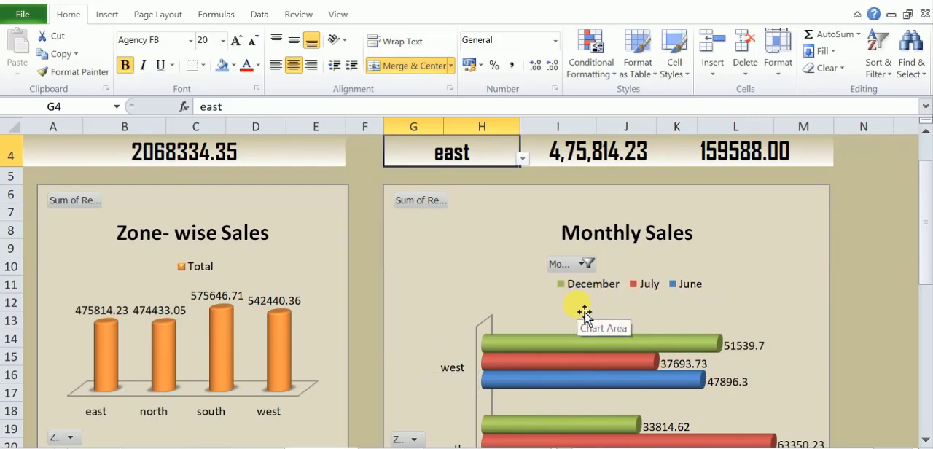
{"action": "scroll", "coordinate": [583, 314], "scroll_direction": "down", "scroll_amount": 4}
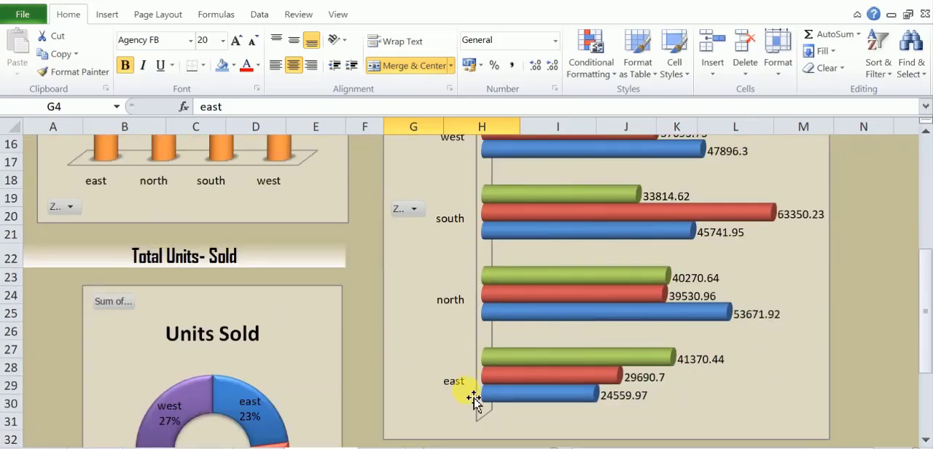
{"action": "scroll", "coordinate": [473, 396], "scroll_direction": "up", "scroll_amount": 4}
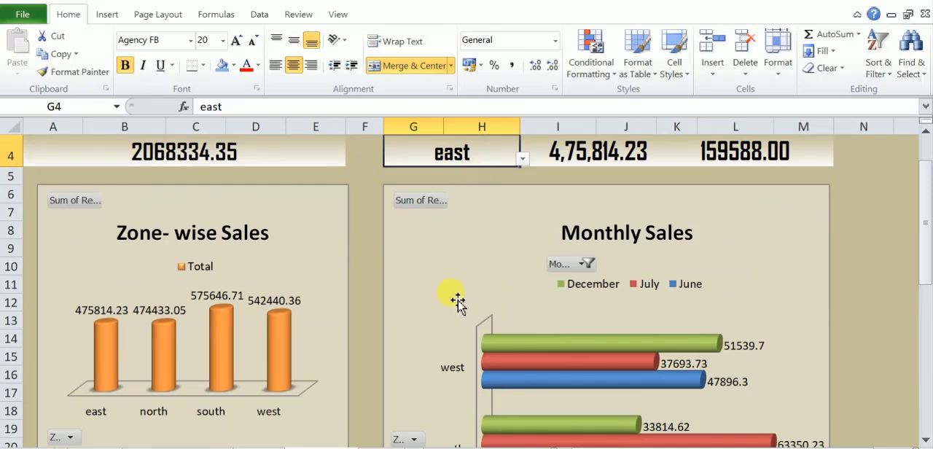
{"action": "scroll", "coordinate": [458, 299], "scroll_direction": "down", "scroll_amount": 2}
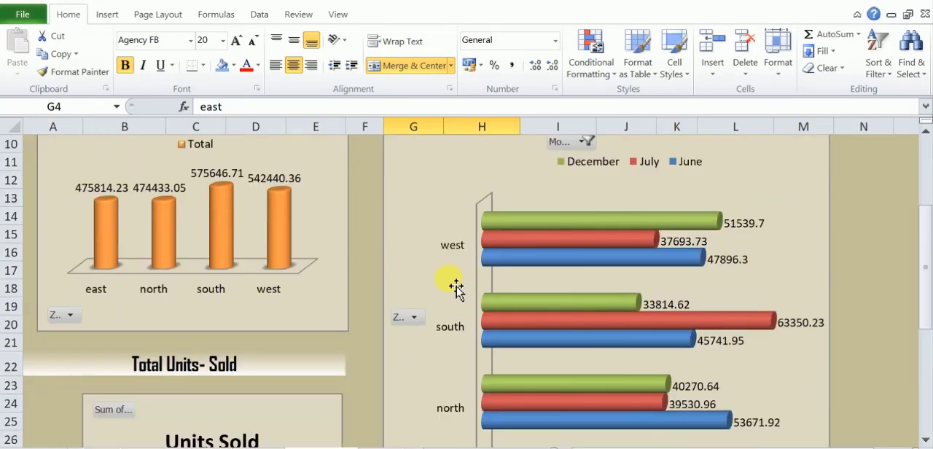
{"action": "left_click", "coordinate": [416, 317]}
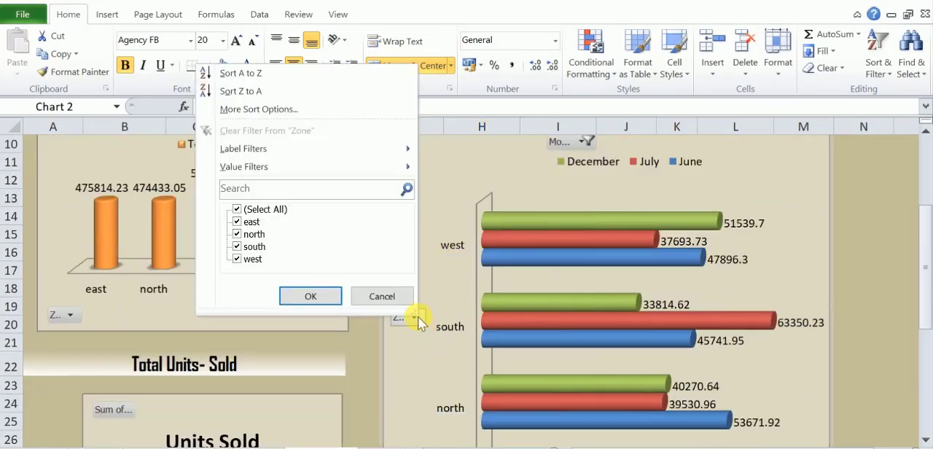
{"action": "left_click", "coordinate": [248, 246]}
{"action": "left_click", "coordinate": [249, 258]}
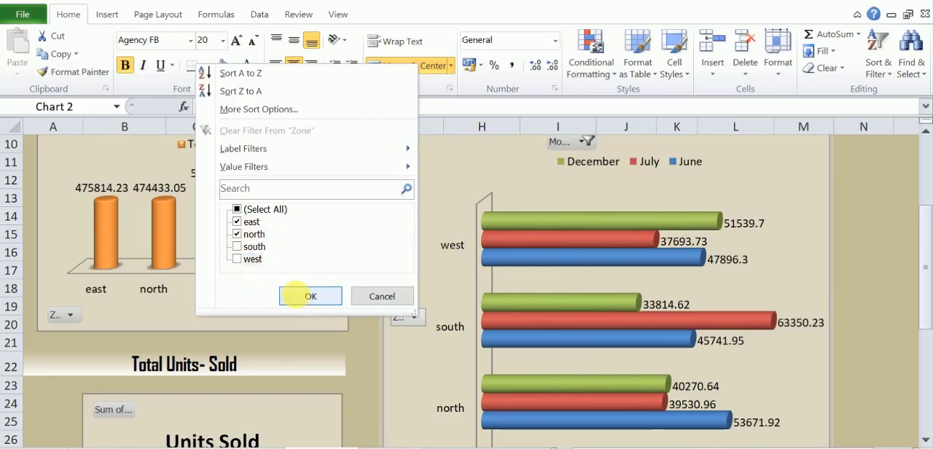
{"action": "left_click", "coordinate": [297, 298]}
{"action": "scroll", "coordinate": [421, 350], "scroll_direction": "down", "scroll_amount": 2}
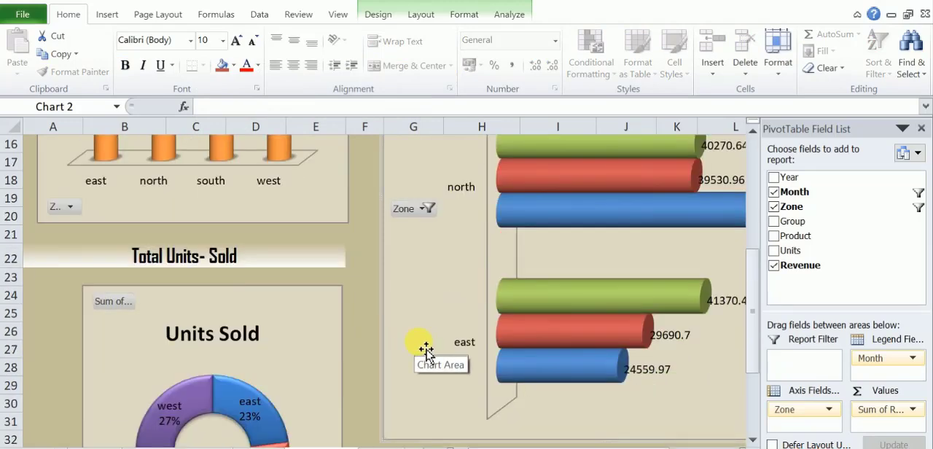
{"action": "left_click", "coordinate": [364, 387]}
{"action": "scroll", "coordinate": [371, 392], "scroll_direction": "up", "scroll_amount": 3}
{"action": "scroll", "coordinate": [371, 391], "scroll_direction": "down", "scroll_amount": 3}
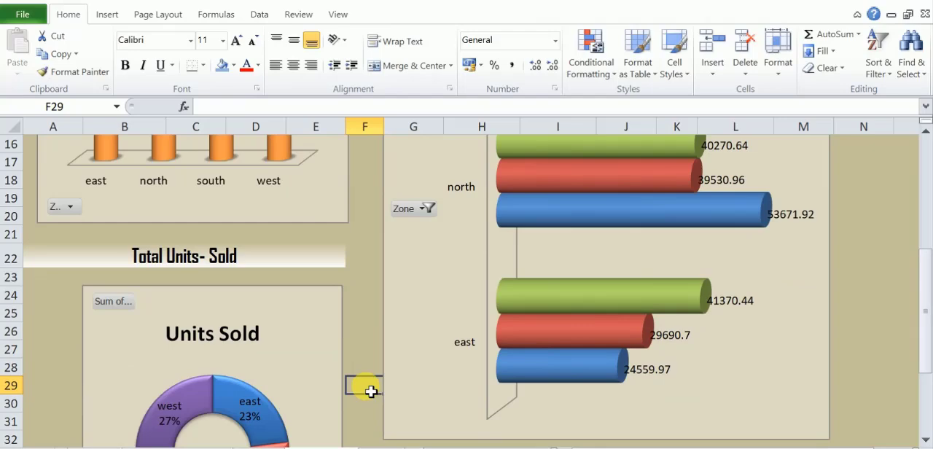
Filter the Zone- wise Sales chart to east, south and west by excluding north.
{"action": "scroll", "coordinate": [371, 392], "scroll_direction": "up", "scroll_amount": 5}
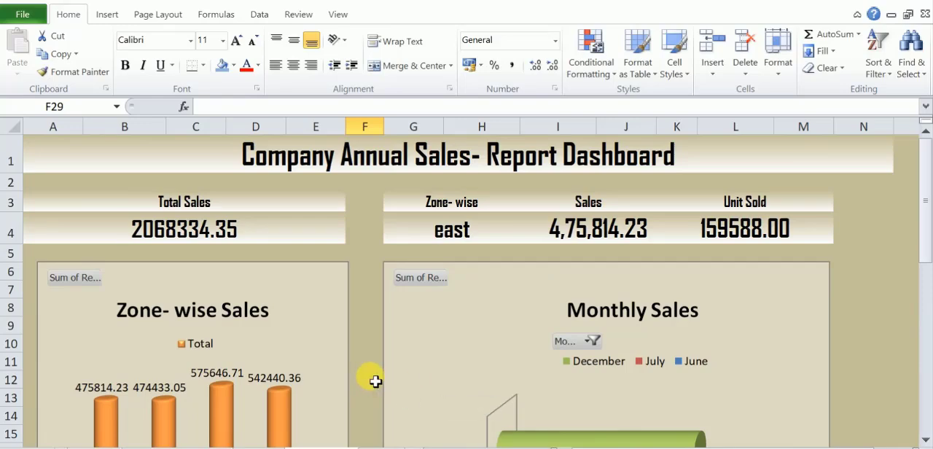
{"action": "scroll", "coordinate": [374, 381], "scroll_direction": "down", "scroll_amount": 2}
{"action": "scroll", "coordinate": [374, 381], "scroll_direction": "down", "scroll_amount": 1}
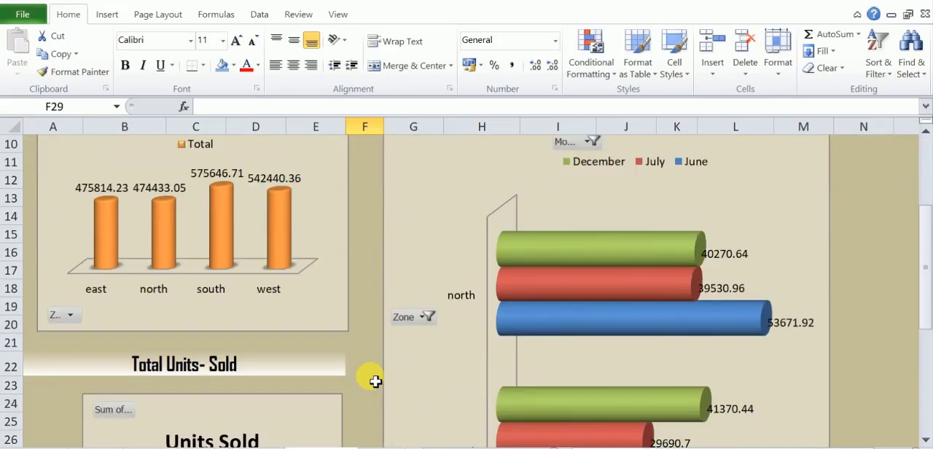
{"action": "scroll", "coordinate": [375, 381], "scroll_direction": "up", "scroll_amount": 2}
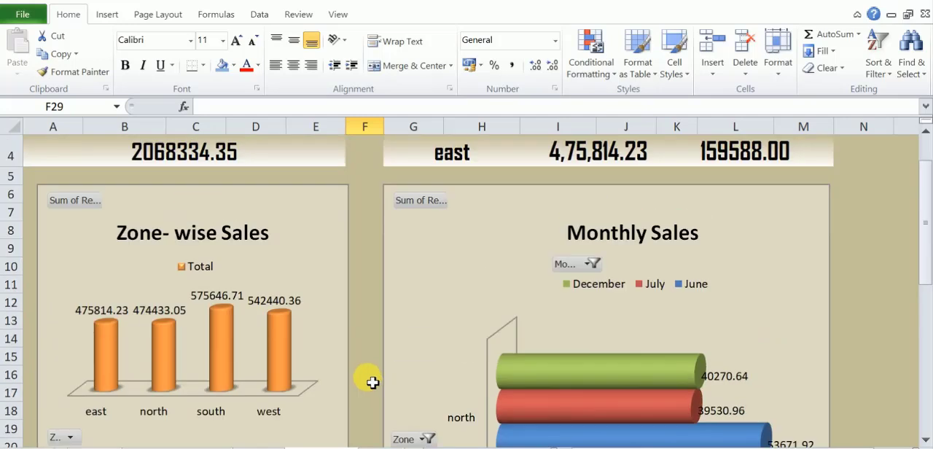
{"action": "left_click", "coordinate": [62, 438]}
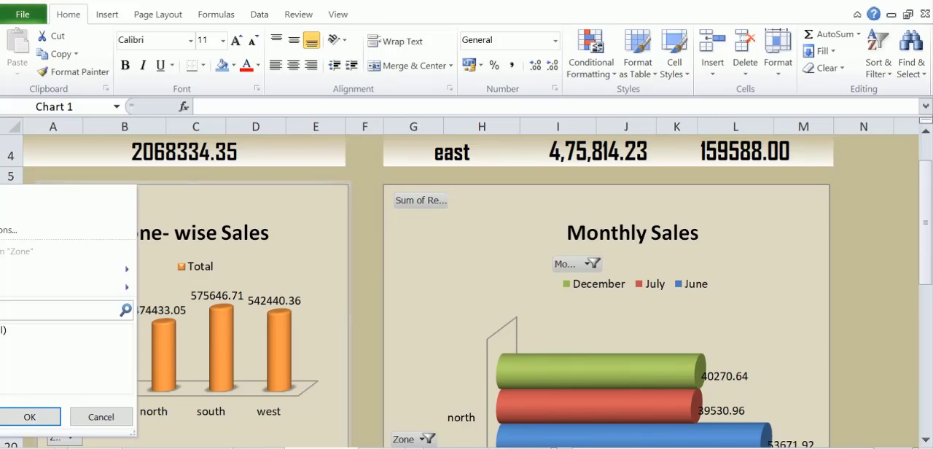
{"action": "left_click", "coordinate": [30, 418]}
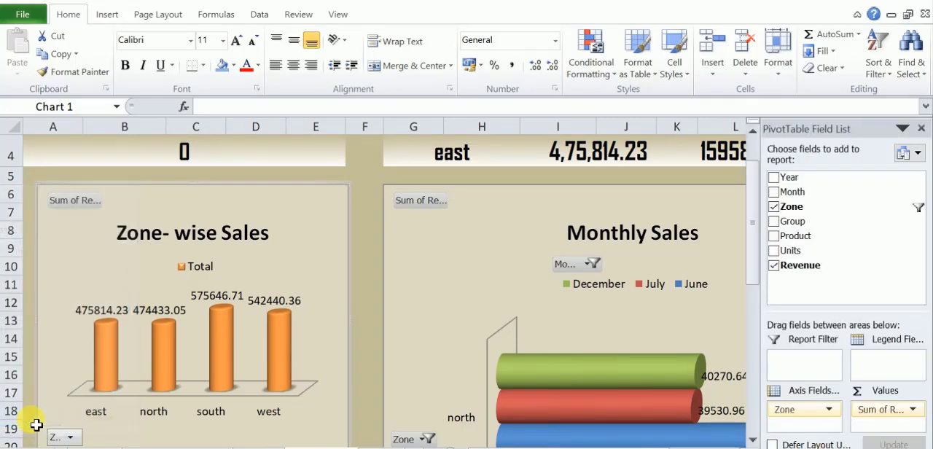
{"action": "scroll", "coordinate": [56, 400], "scroll_direction": "down", "scroll_amount": 1}
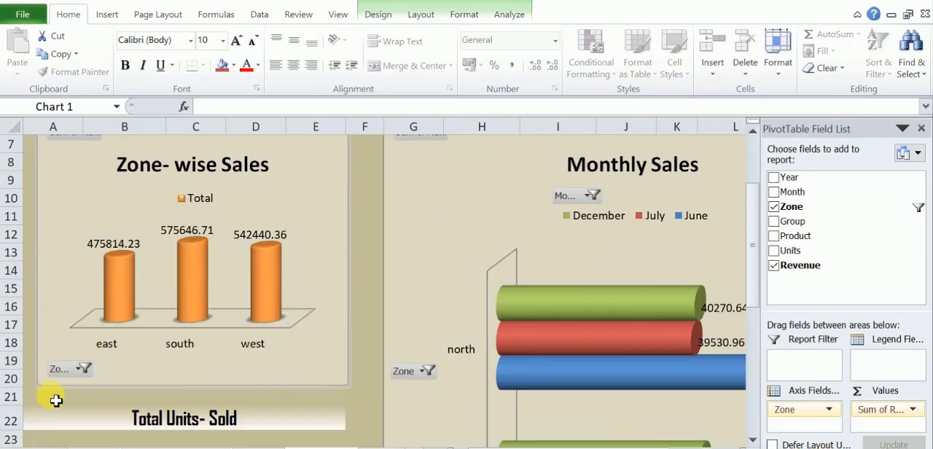
Restore the north zone in the Zone- wise Sales chart's filter and deselect the chart.
{"action": "left_click", "coordinate": [81, 369]}
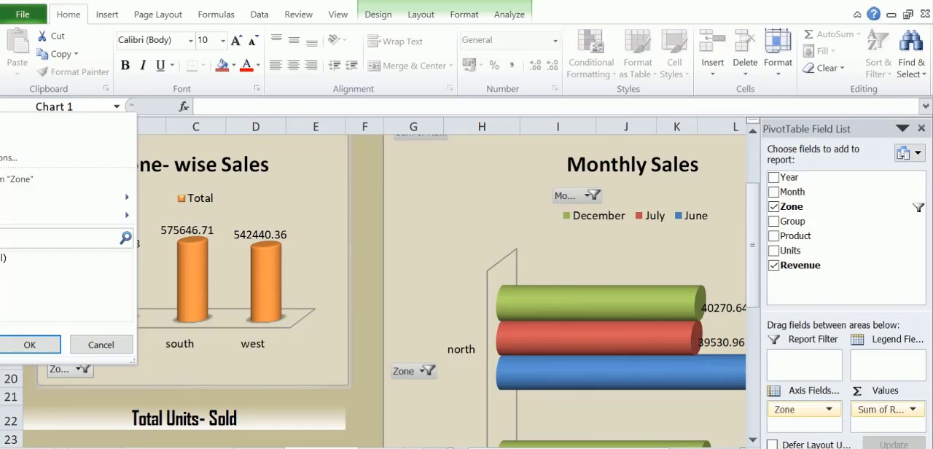
{"action": "left_click", "coordinate": [11, 344]}
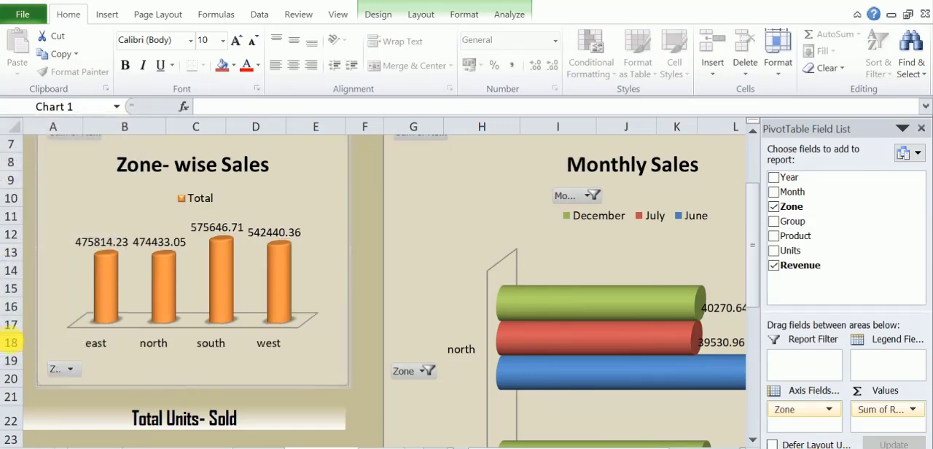
{"action": "scroll", "coordinate": [371, 385], "scroll_direction": "down", "scroll_amount": 7}
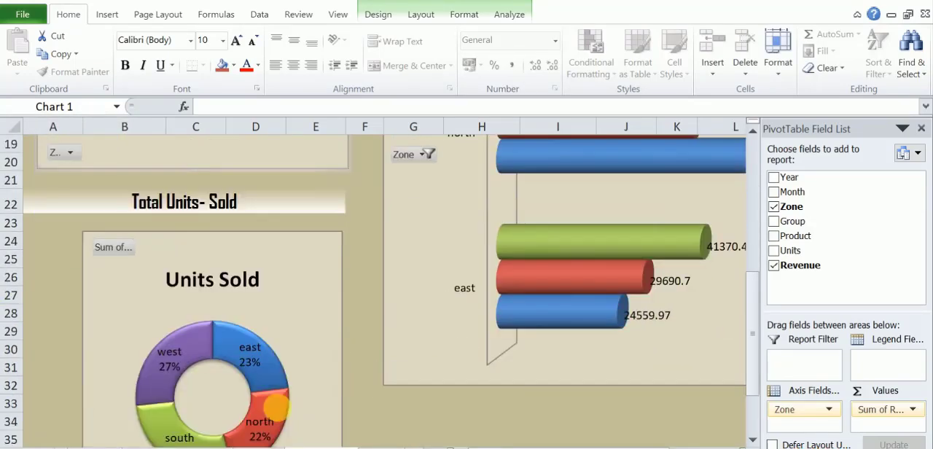
{"action": "scroll", "coordinate": [282, 410], "scroll_direction": "up", "scroll_amount": 9}
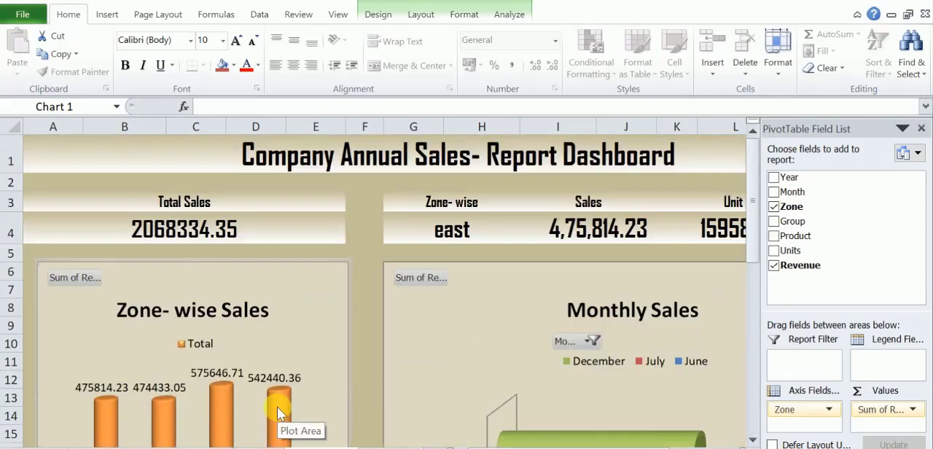
{"action": "left_click", "coordinate": [358, 359]}
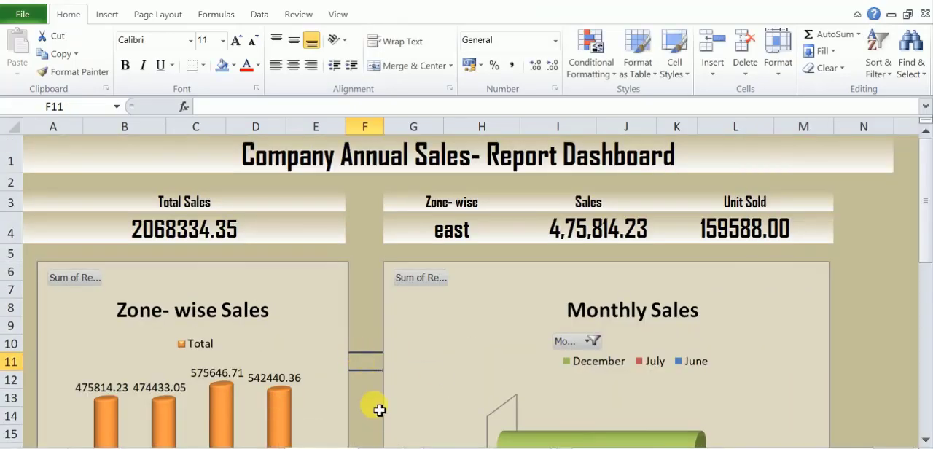
{"action": "left_click", "coordinate": [902, 445]}
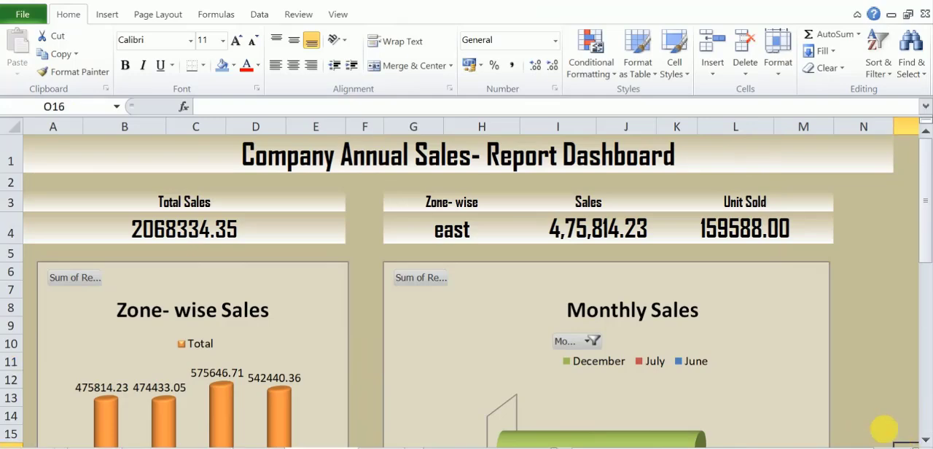
{"action": "scroll", "coordinate": [878, 417], "scroll_direction": "down", "scroll_amount": 2}
{"action": "scroll", "coordinate": [878, 417], "scroll_direction": "up", "scroll_amount": 2}
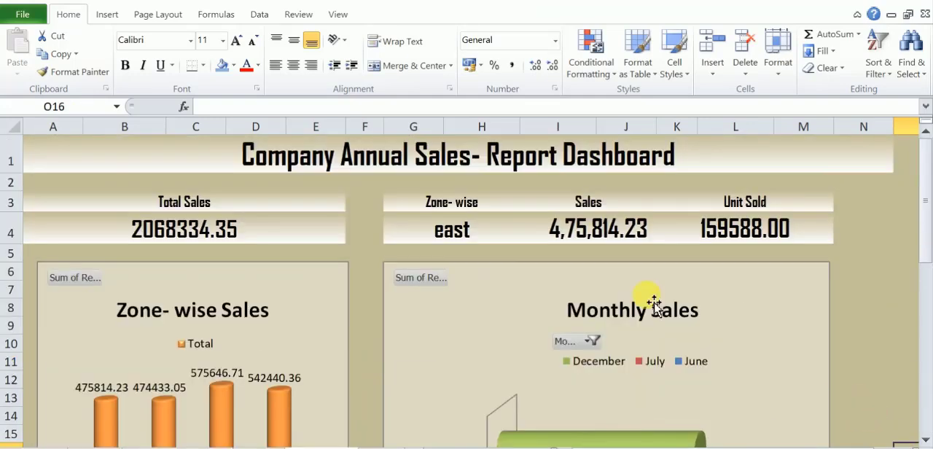